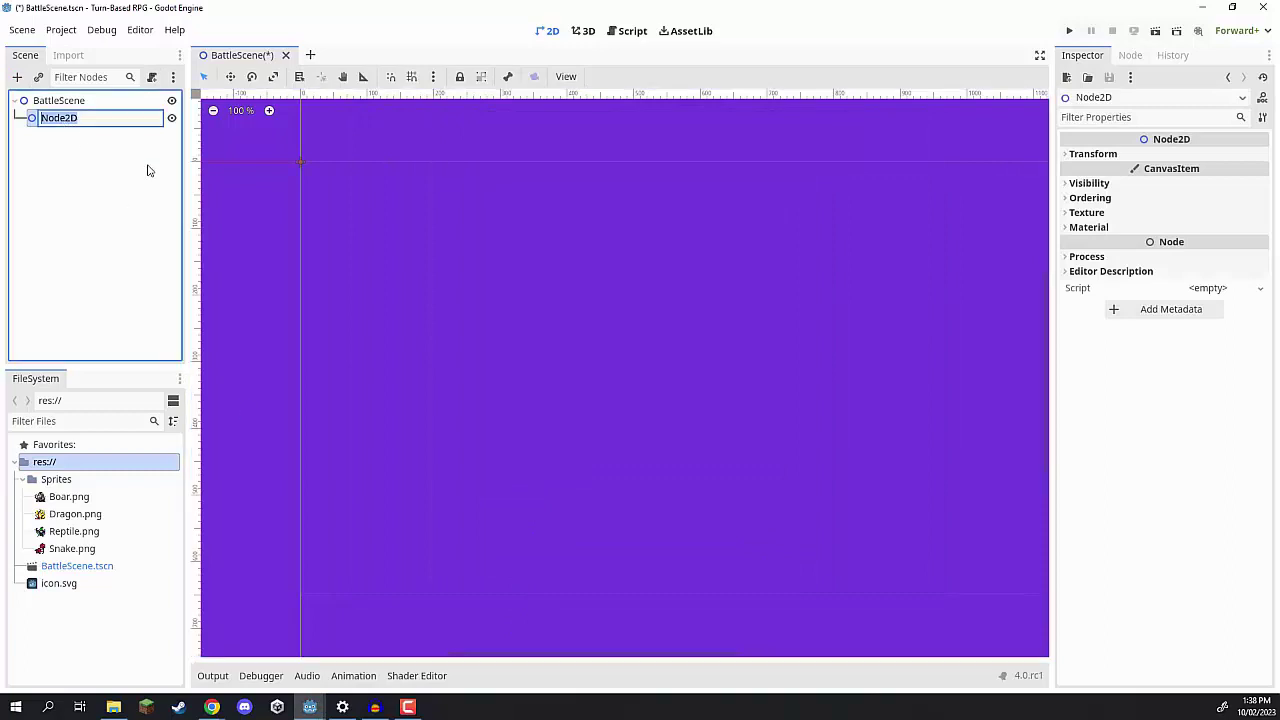
Name the BattleScene's Node2D child 'Character'.
{"action": "type", "text": "Character"}
{"action": "key", "text": "Return"}
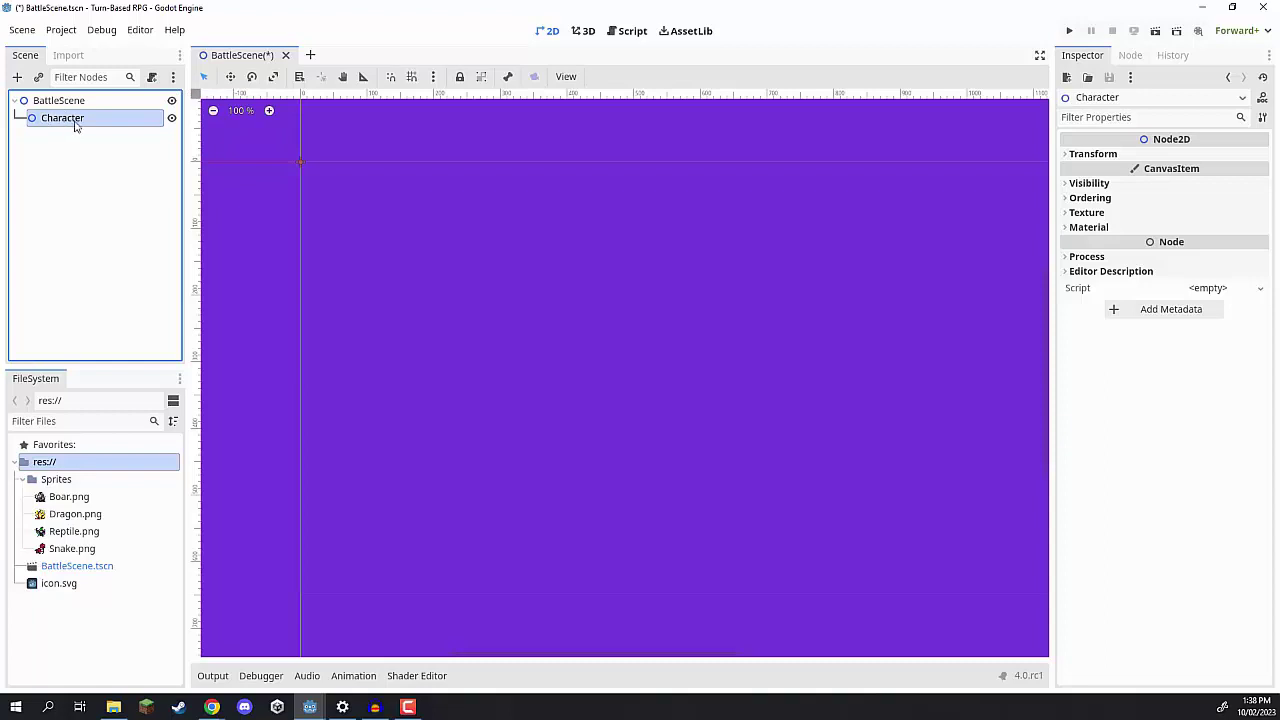
{"action": "left_click", "coordinate": [1247, 334]}
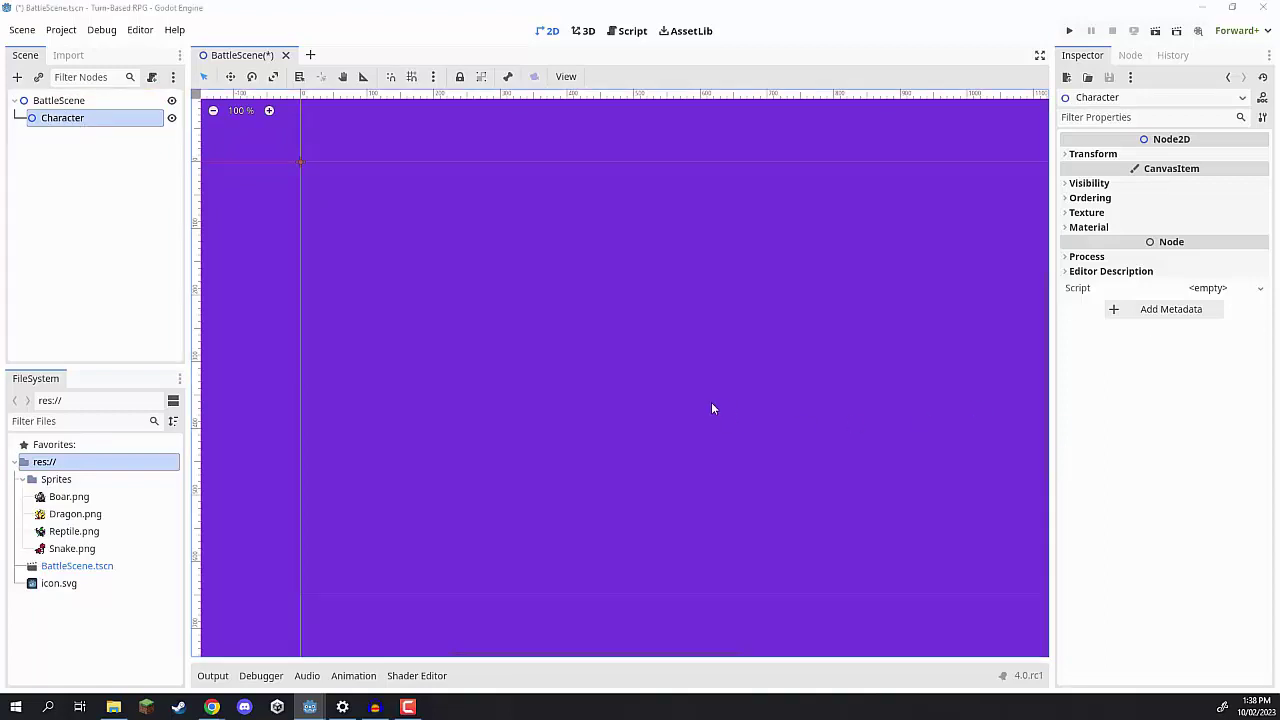
Drop Dragon.png onto the canvas as a child of Character and rename it Sprite.
{"action": "middle_click_drag", "start_coordinate": [390, 244], "coordinate": [540, 329]}
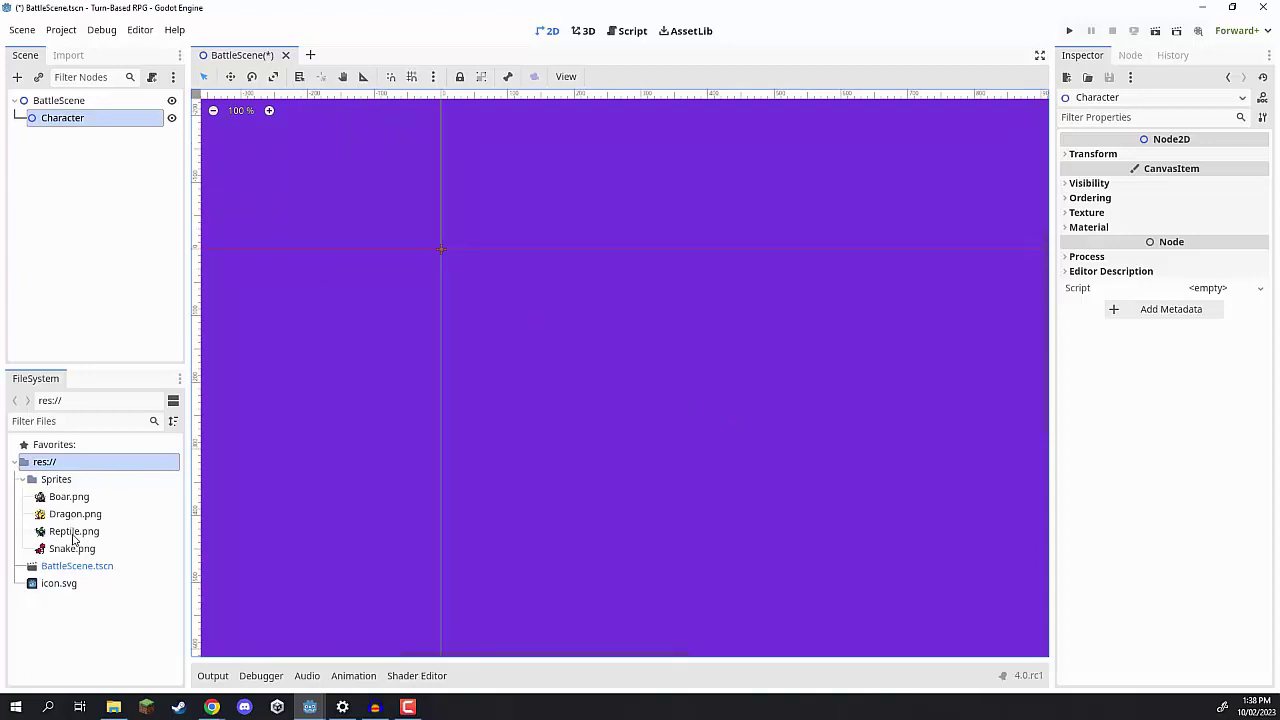
{"action": "left_click_drag", "start_coordinate": [65, 518], "coordinate": [496, 292]}
{"action": "middle_click_drag", "start_coordinate": [305, 300], "coordinate": [395, 310]}
{"action": "left_click_drag", "start_coordinate": [42, 137], "coordinate": [70, 120]}
{"action": "double_click", "coordinate": [60, 137]}
{"action": "type", "text": "Sprite"}
{"action": "key", "text": "Return"}
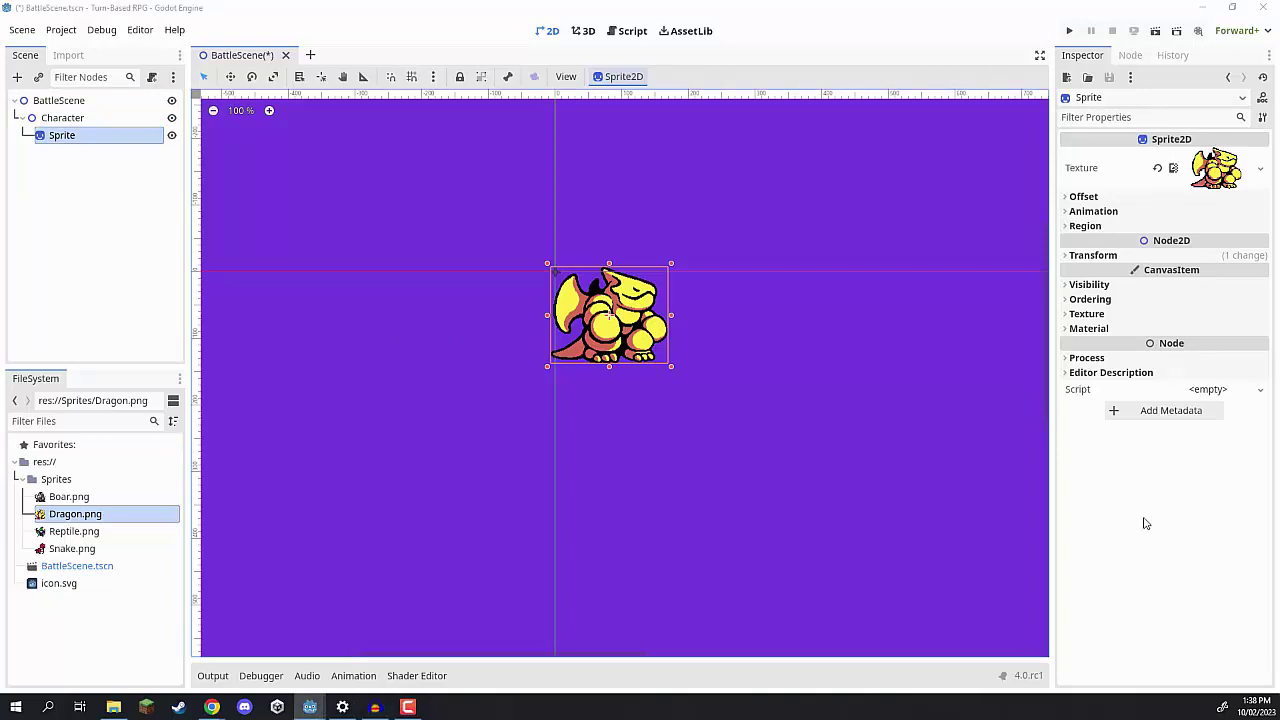
Set the Sprite's Transform Position to 0, 0, then reselect Character.
{"action": "left_click", "coordinate": [1090, 256]}
{"action": "left_click", "coordinate": [1190, 271]}
{"action": "type", "text": "0"}
{"action": "left_click", "coordinate": [1192, 292]}
{"action": "type", "text": "0"}
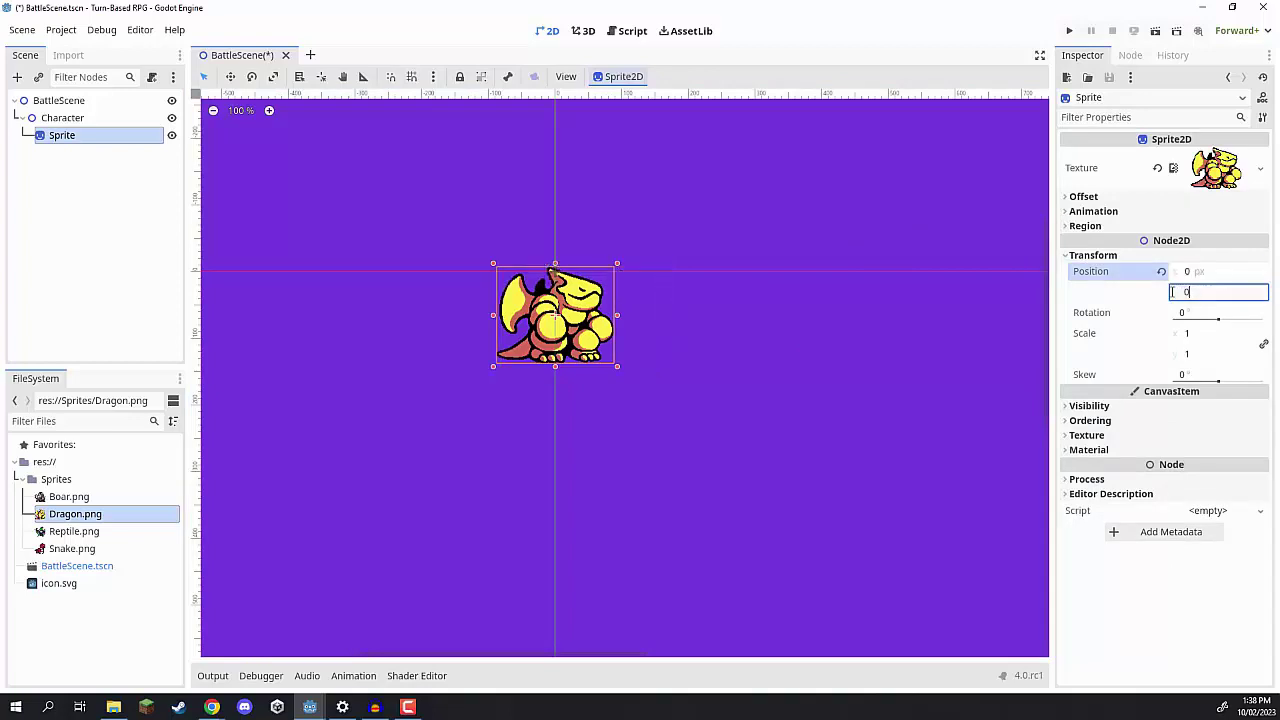
{"action": "key", "text": "Return"}
{"action": "left_click", "coordinate": [65, 118]}
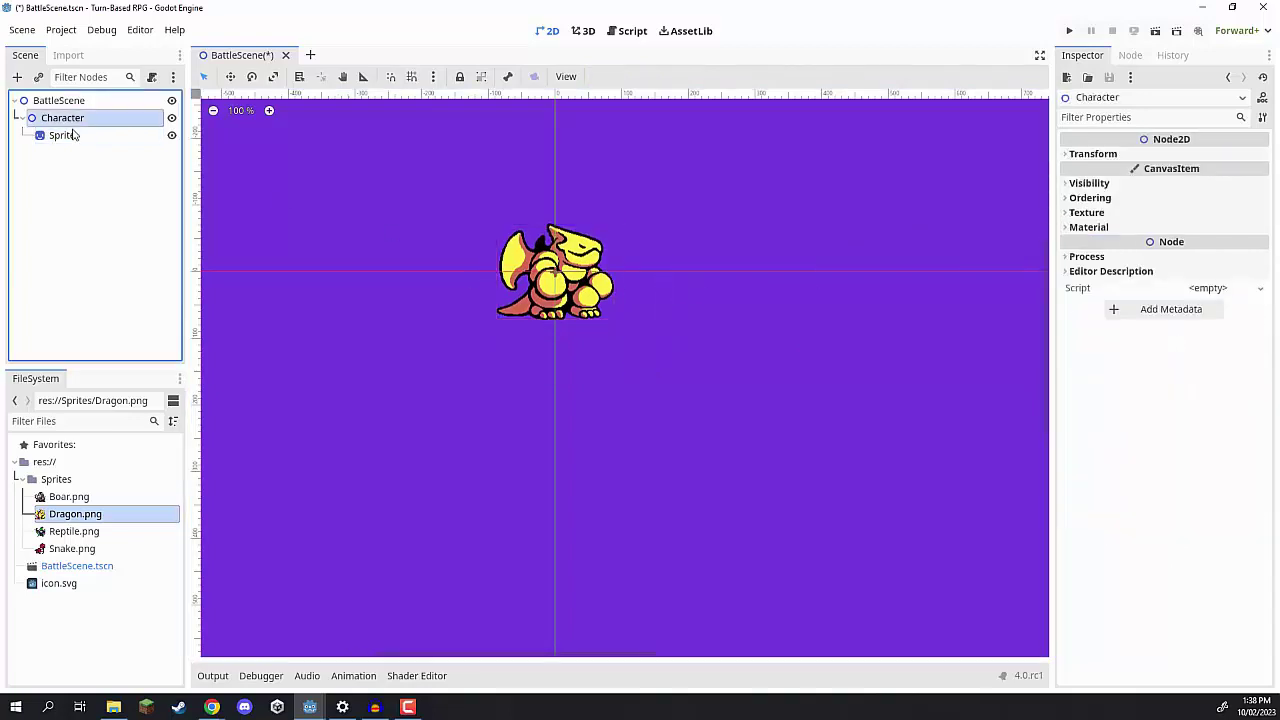
{"action": "scroll", "coordinate": [589, 275], "scroll_direction": "up", "scroll_amount": 2}
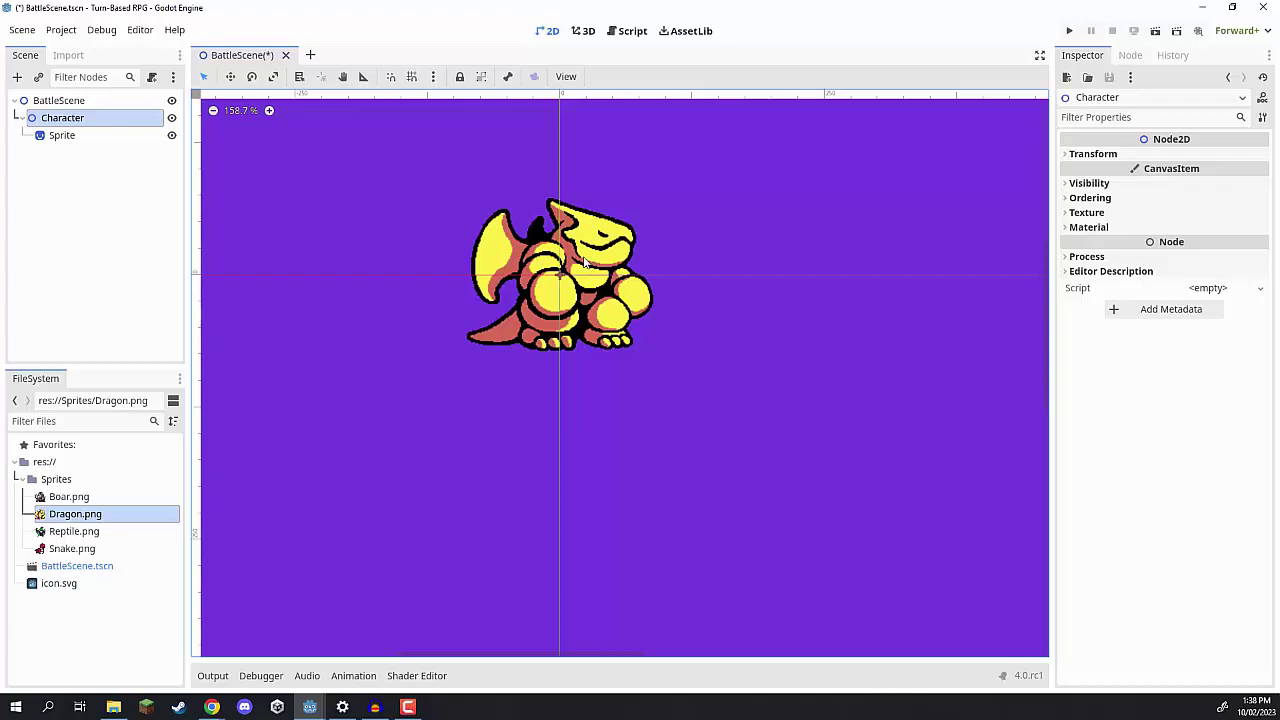
{"action": "left_click", "coordinate": [60, 135]}
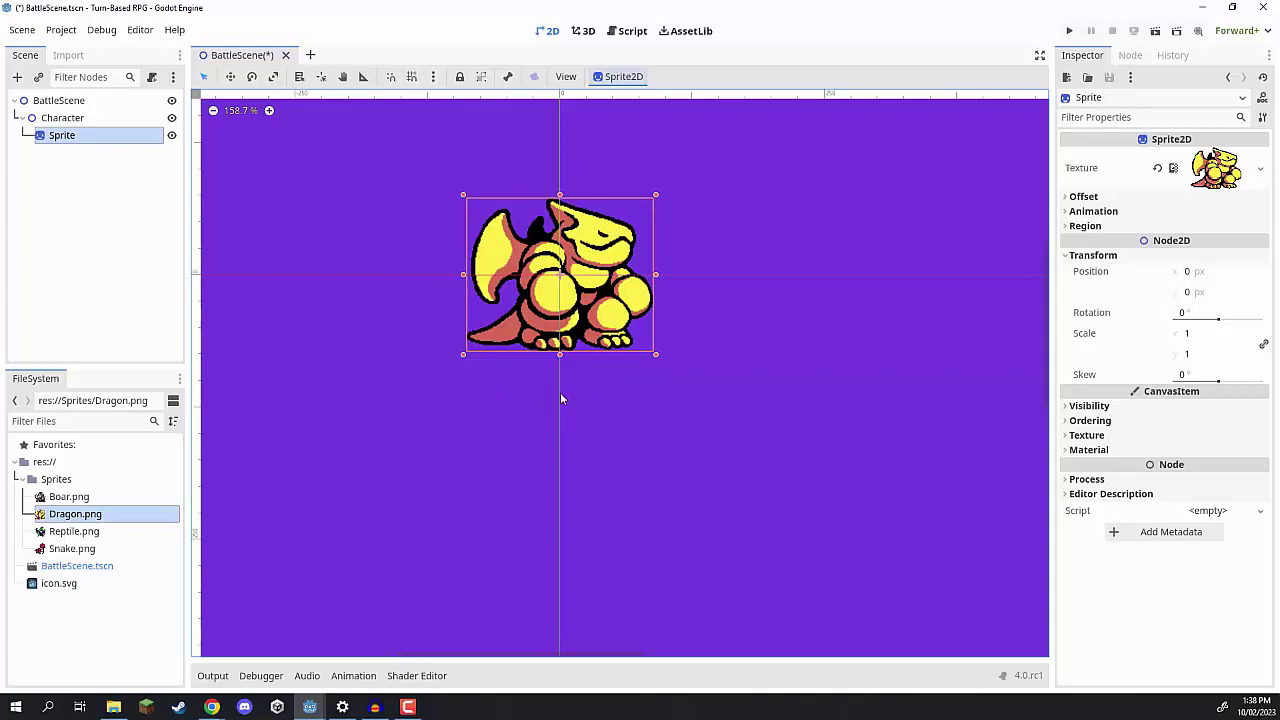
{"action": "scroll", "coordinate": [560, 395], "scroll_direction": "up", "scroll_amount": 3}
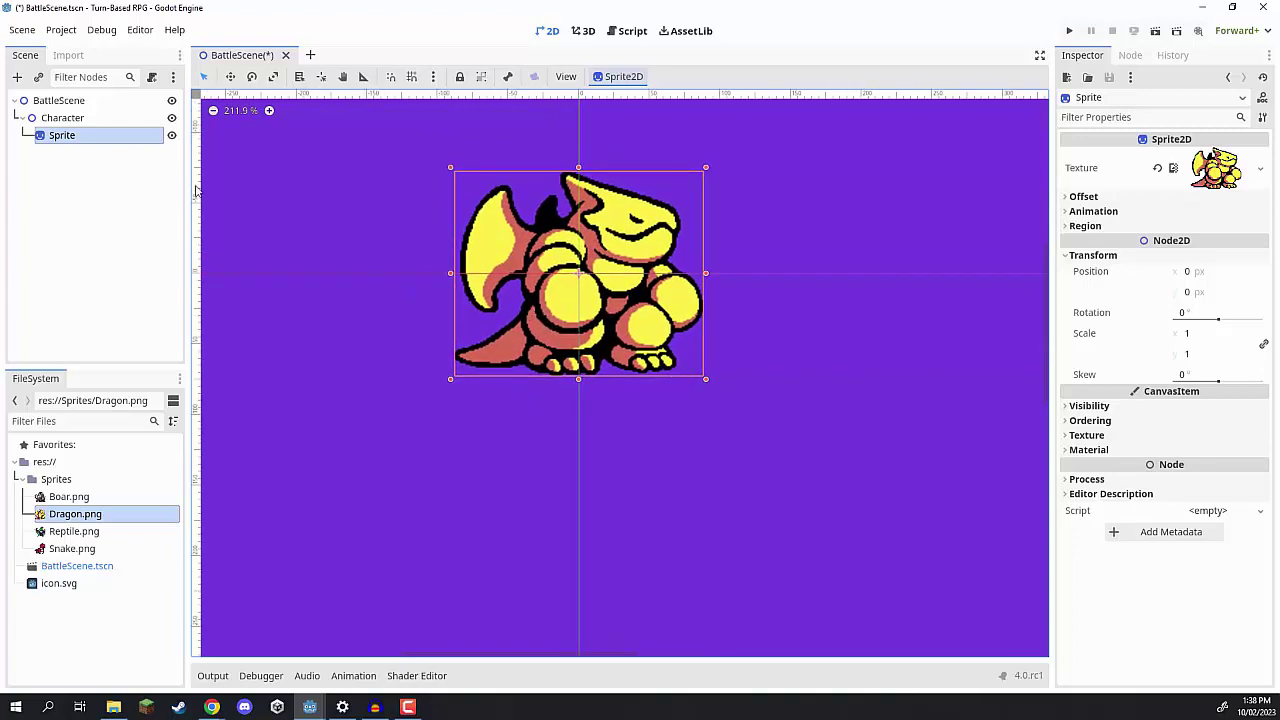
{"action": "left_click", "coordinate": [72, 119]}
Add a ProgressBar child node under Character.
{"action": "right_click", "coordinate": [74, 122]}
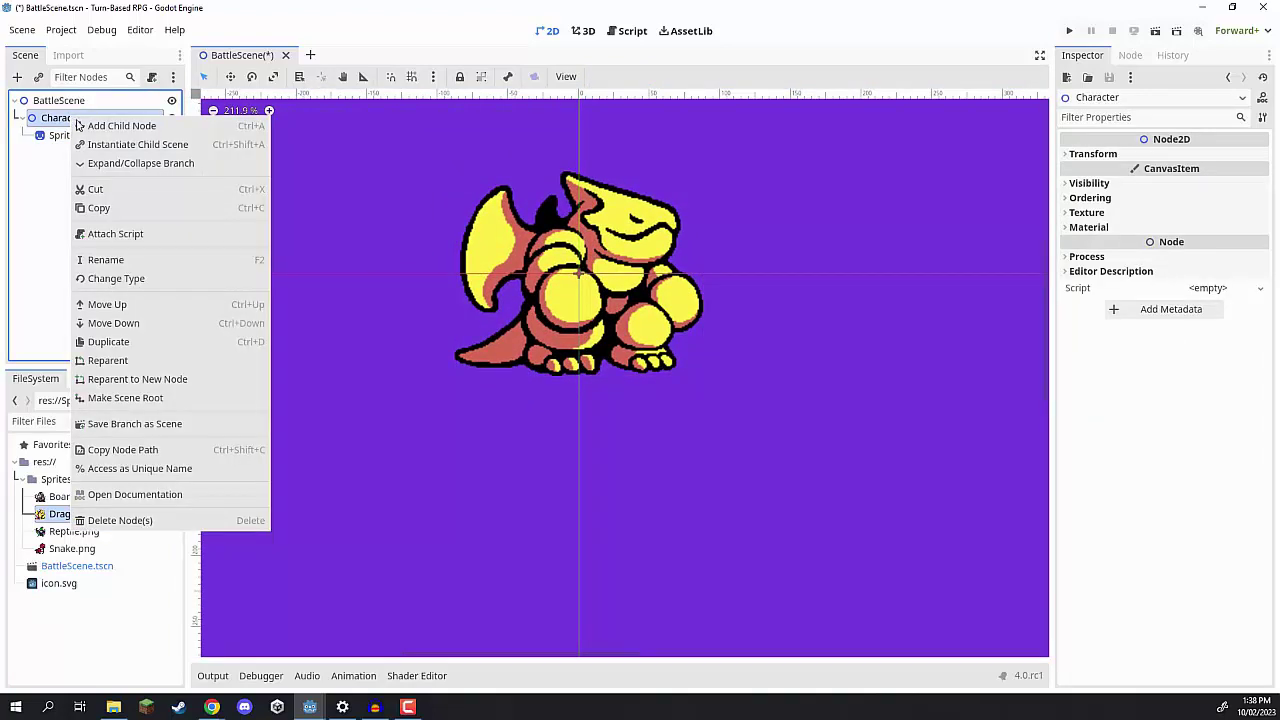
{"action": "left_click", "coordinate": [113, 128]}
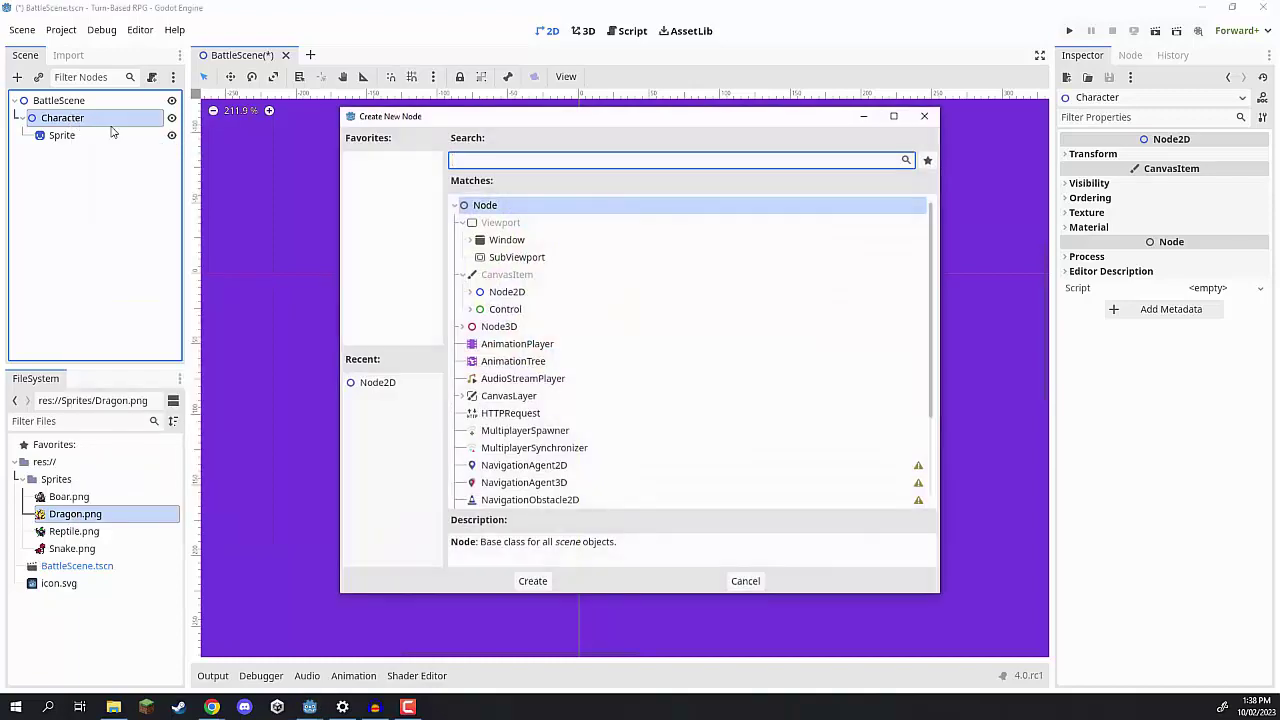
{"action": "type", "text": "progr"}
{"action": "key", "text": "Return"}
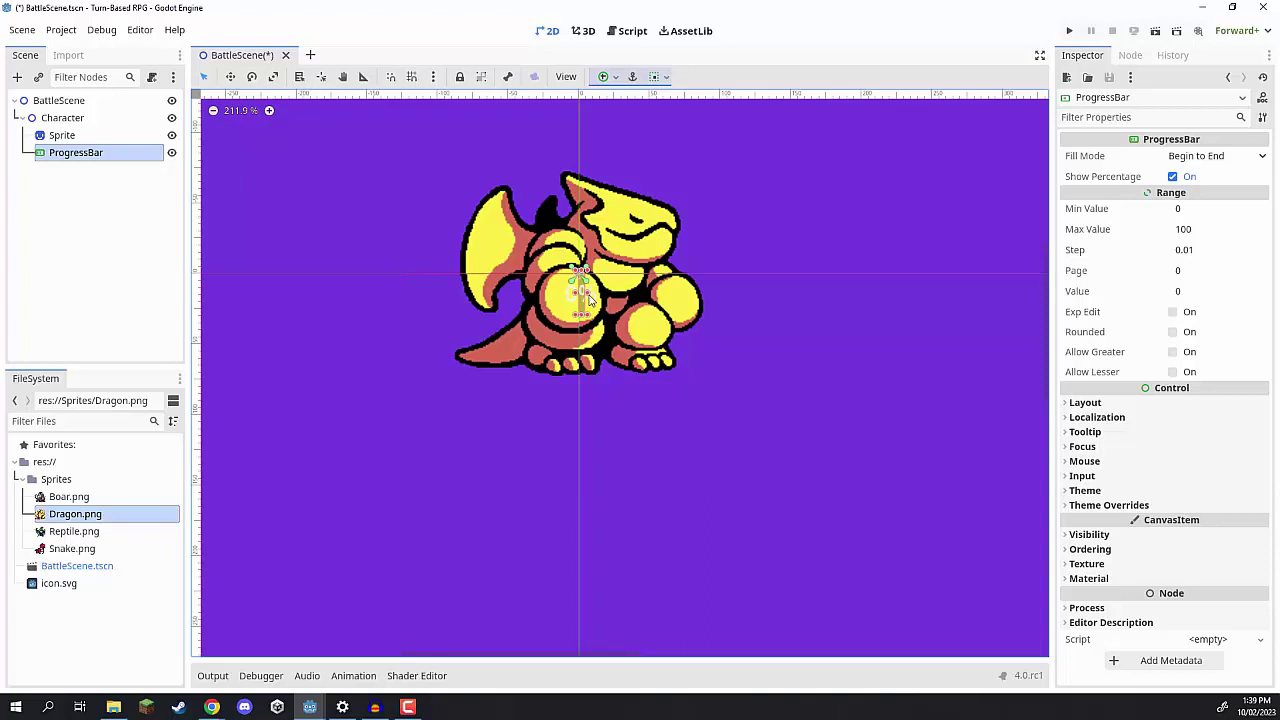
Stretch the progress bar wide beneath the dragon and rename it HealthBar.
{"action": "left_click_drag", "start_coordinate": [608, 306], "coordinate": [802, 318]}
{"action": "left_click_drag", "start_coordinate": [738, 351], "coordinate": [653, 414]}
{"action": "left_click_drag", "start_coordinate": [584, 437], "coordinate": [615, 428]}
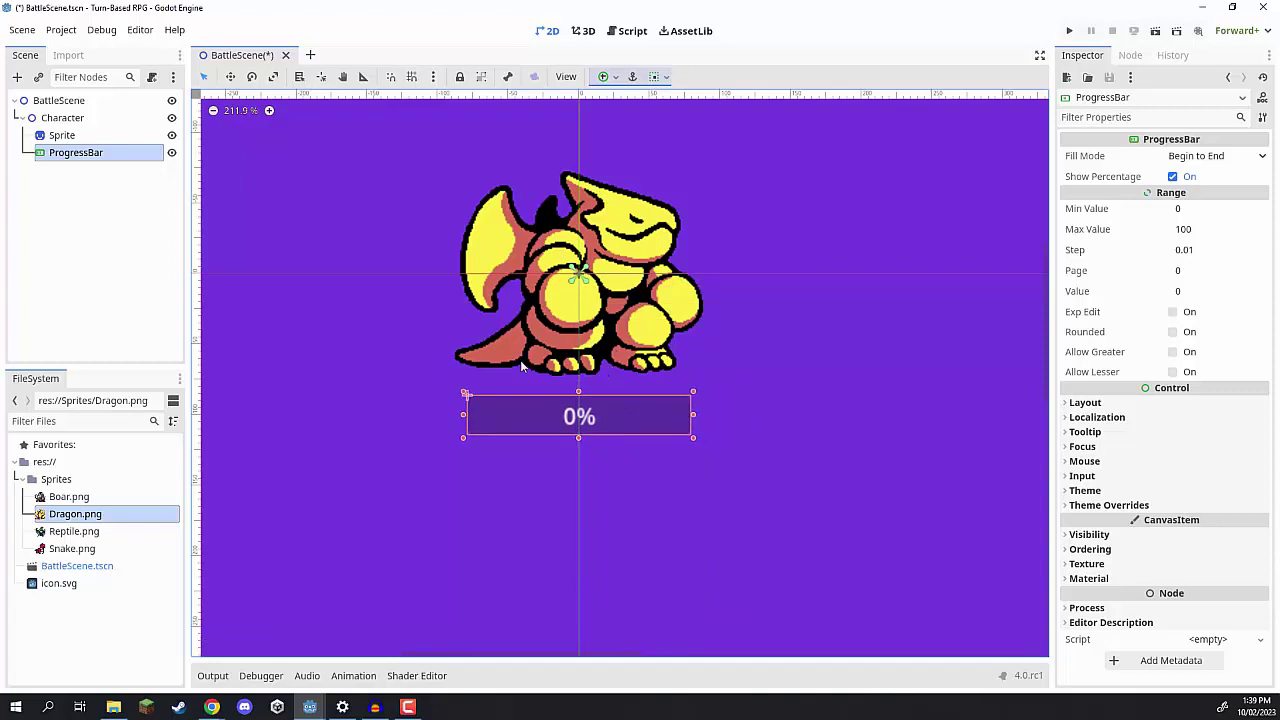
{"action": "scroll", "coordinate": [521, 367], "scroll_direction": "up", "scroll_amount": 3}
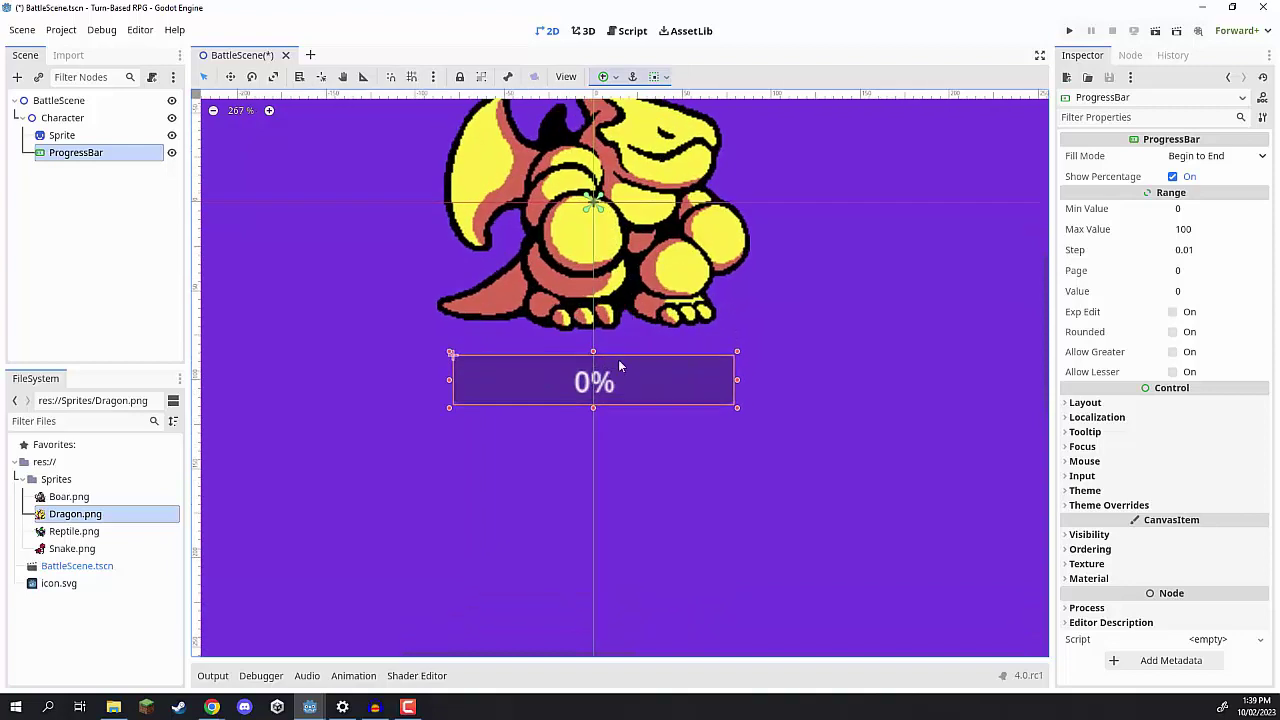
{"action": "middle_click_drag", "start_coordinate": [620, 367], "coordinate": [650, 329]}
{"action": "double_click", "coordinate": [85, 152]}
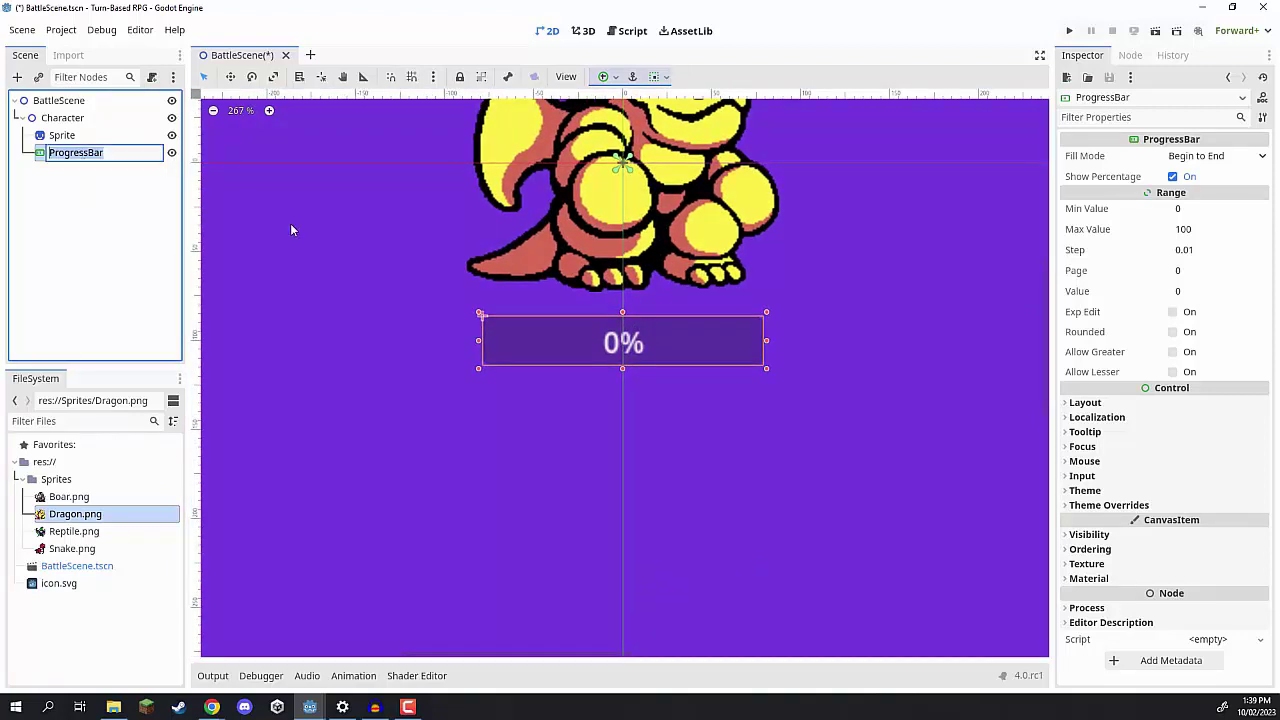
{"action": "type", "text": "HealthBar"}
{"action": "key", "text": "Return"}
{"action": "middle_click_drag", "start_coordinate": [690, 317], "coordinate": [714, 363]}
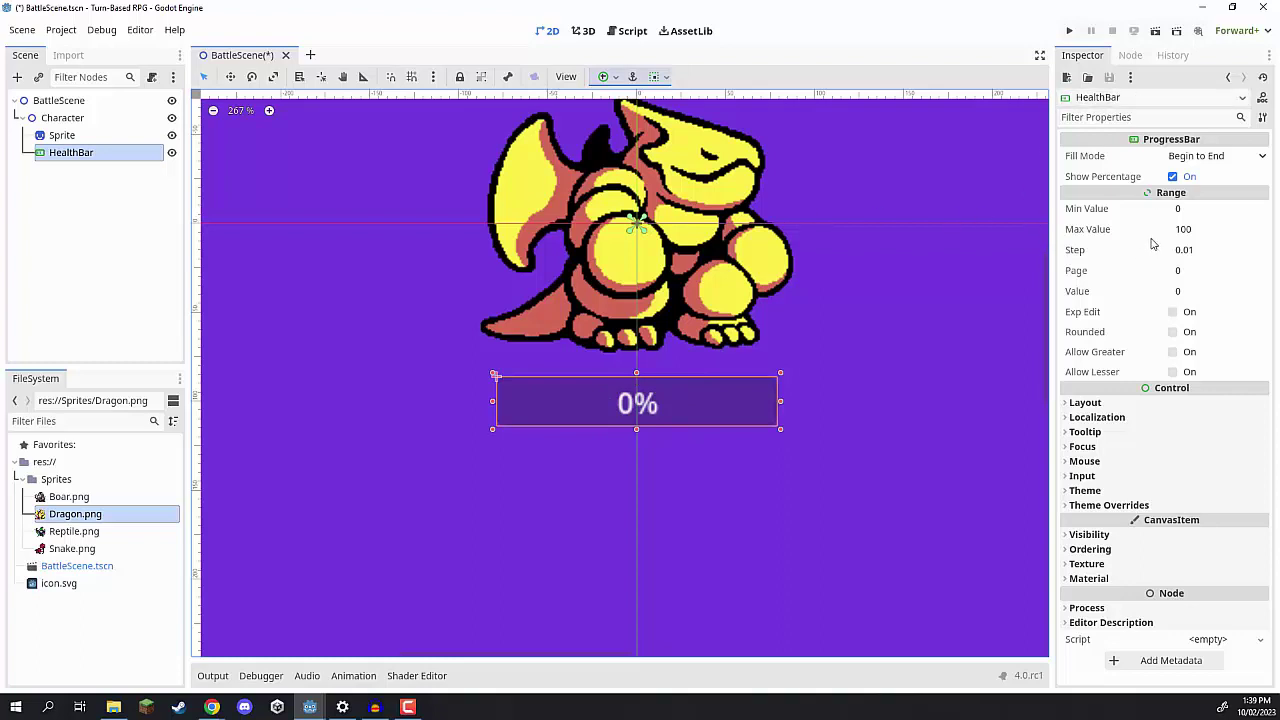
Set HealthBar's value to 50, nudge it to 56.54, and turn off Show Percentage.
{"action": "left_click", "coordinate": [1182, 291]}
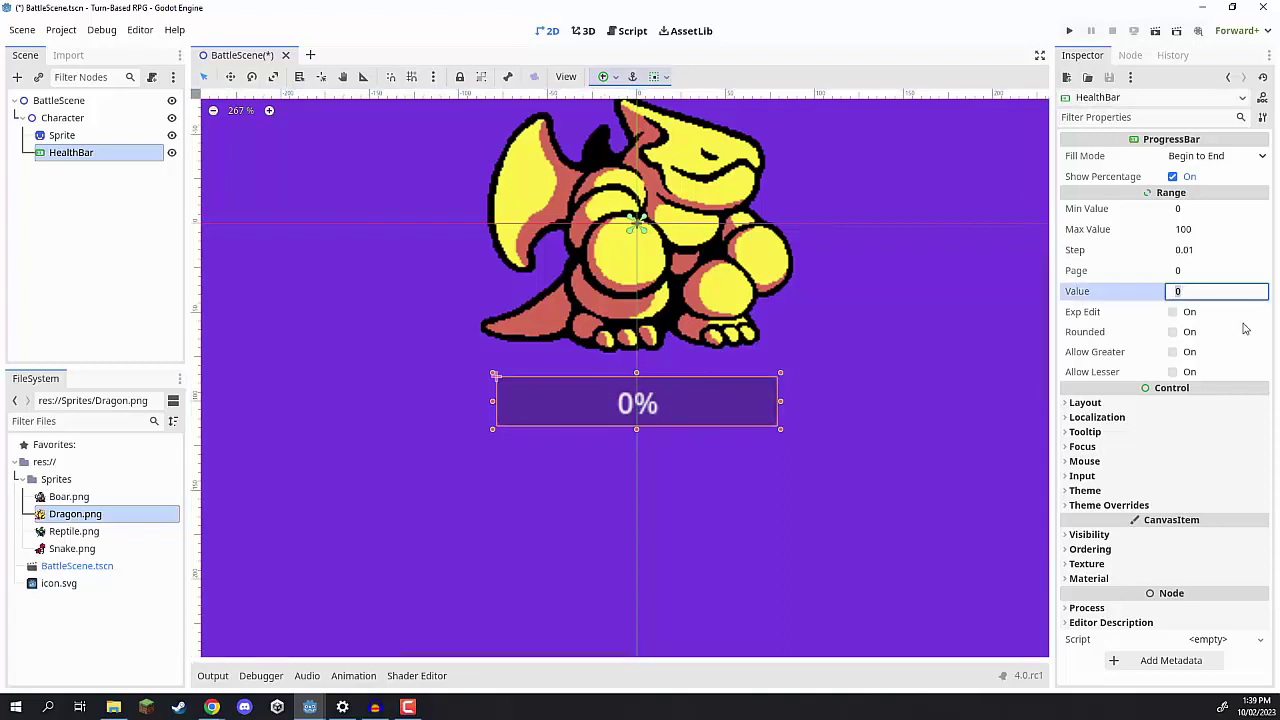
{"action": "type", "text": "50"}
{"action": "key", "text": "Return"}
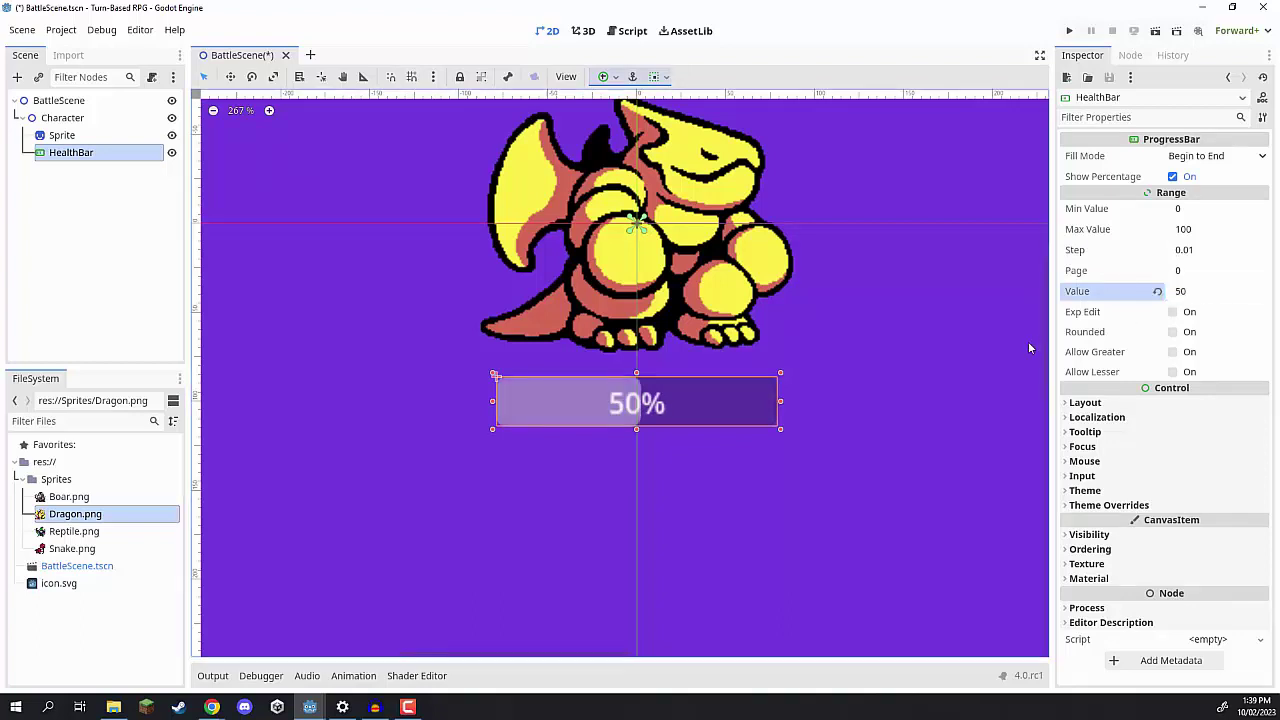
{"action": "scroll", "coordinate": [586, 404], "scroll_direction": "up", "scroll_amount": 2}
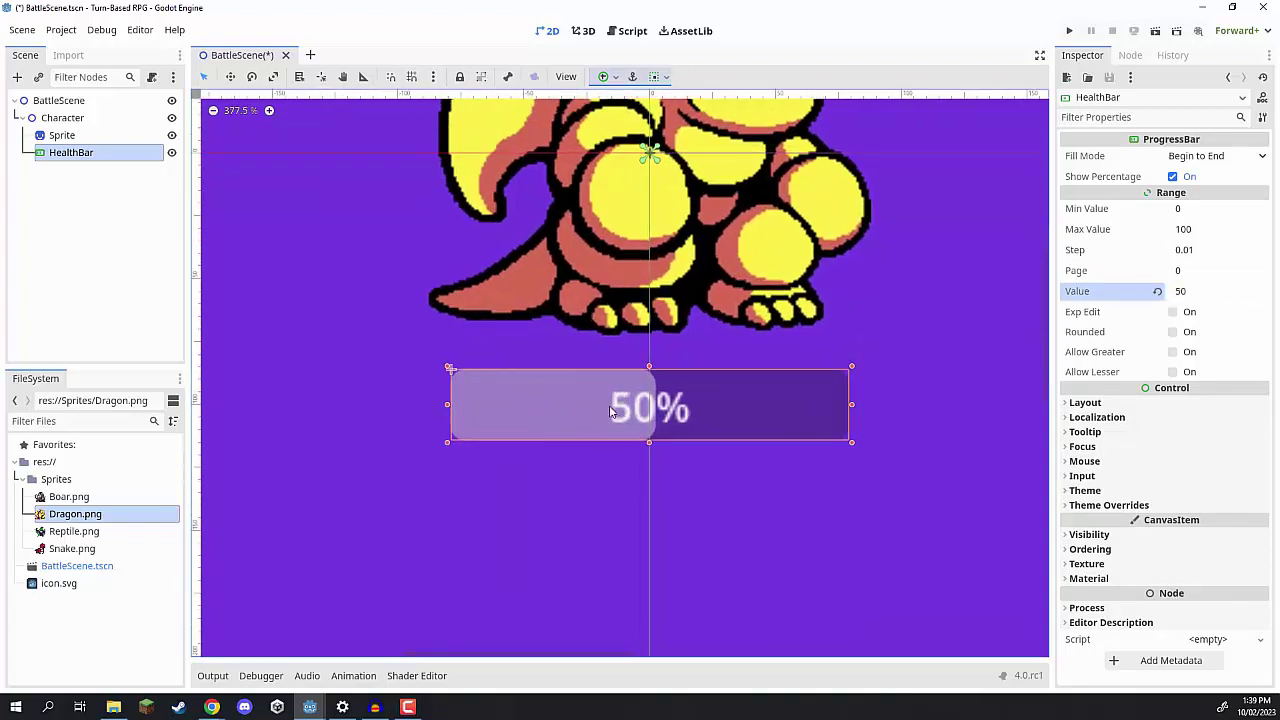
{"action": "mouse_move", "coordinate": [1198, 290]}
{"action": "left_mouse_down"}
{"action": "mouse_move", "coordinate": [1216, 290]}
{"action": "mouse_move", "coordinate": [1196, 290]}
{"action": "left_mouse_up"}
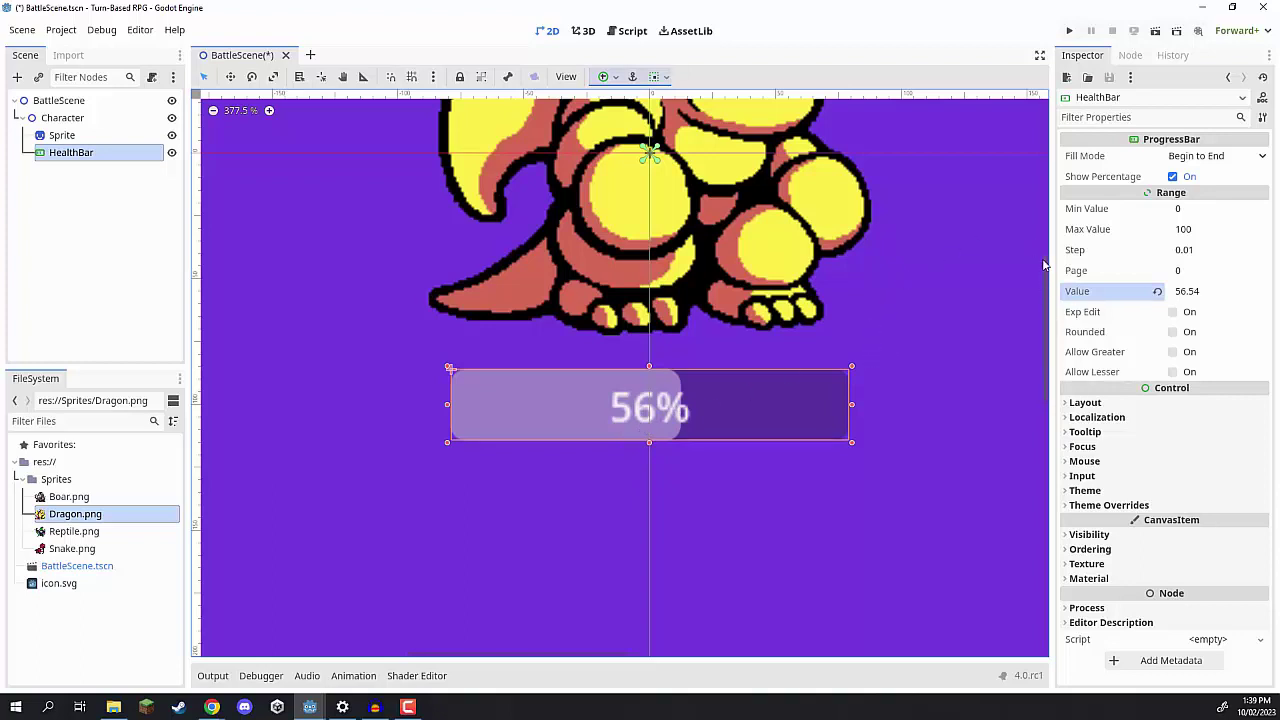
{"action": "left_click", "coordinate": [1172, 177]}
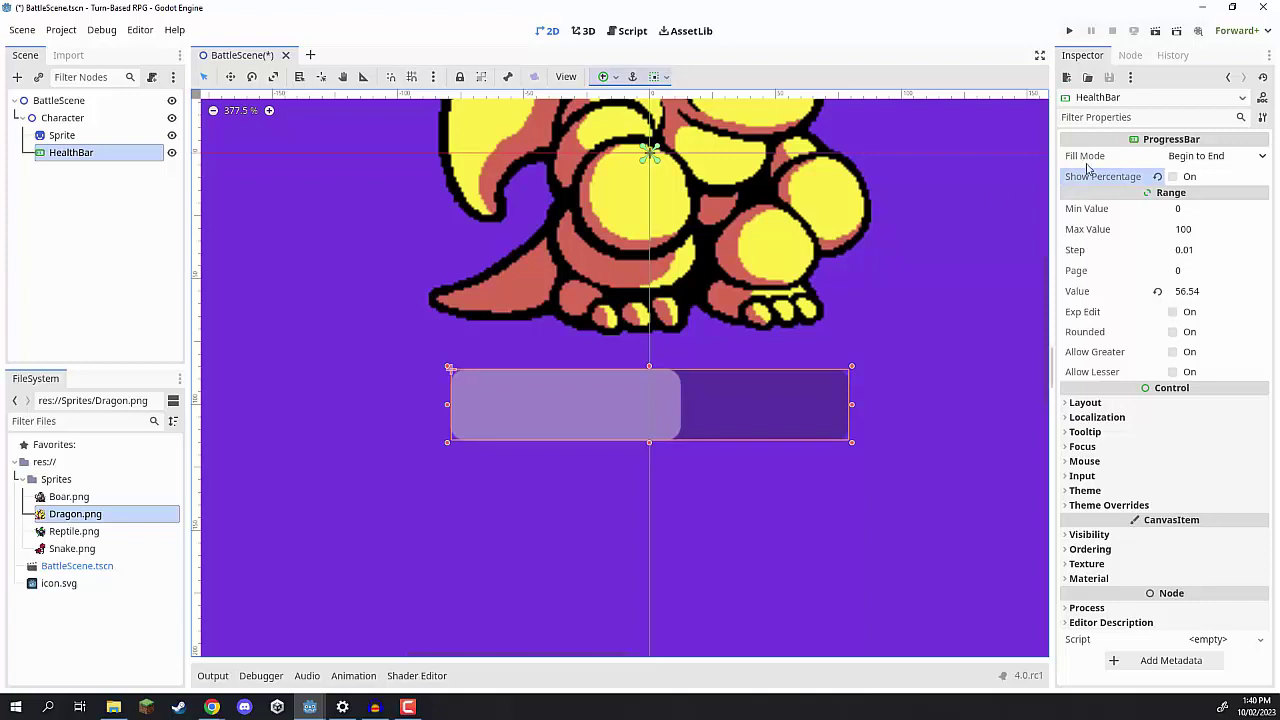
{"action": "left_click", "coordinate": [1075, 505]}
Give the health bar background a new StyleBoxFlat with a dark brown colour.
{"action": "scroll", "coordinate": [1080, 510], "scroll_direction": "down", "scroll_amount": 2}
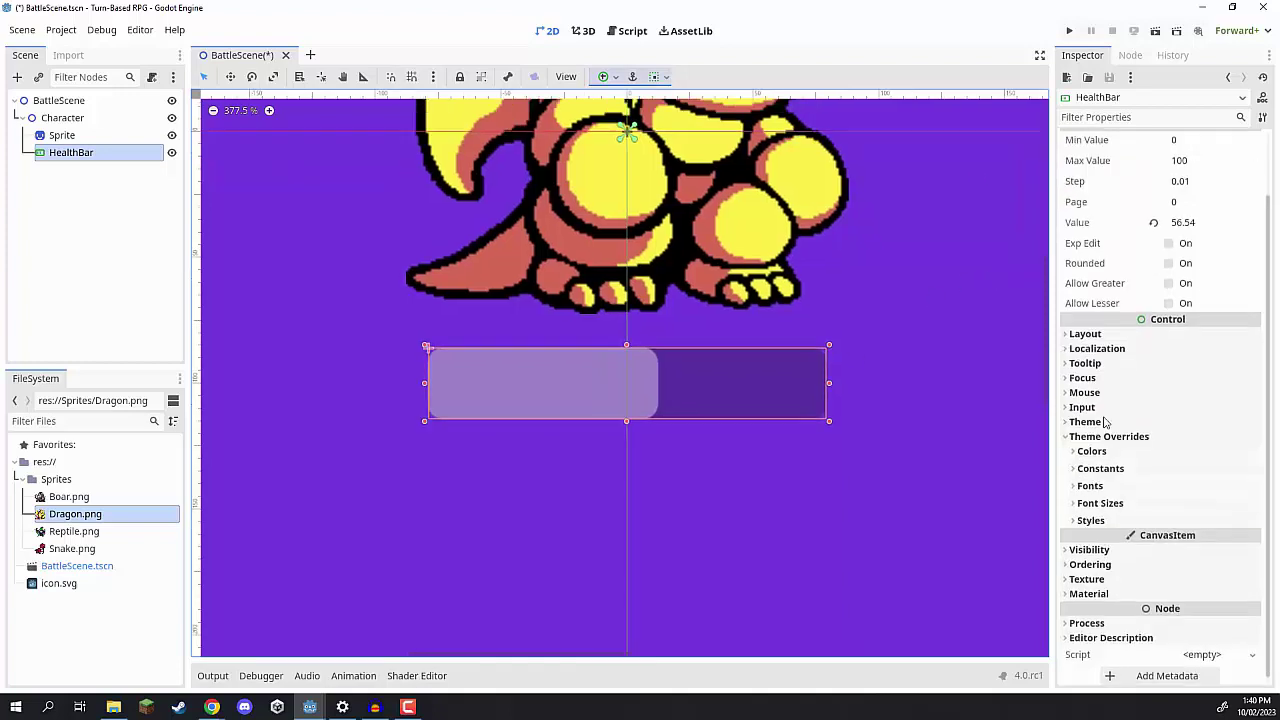
{"action": "left_click", "coordinate": [1085, 517]}
{"action": "scroll", "coordinate": [1100, 478], "scroll_direction": "down", "scroll_amount": 1}
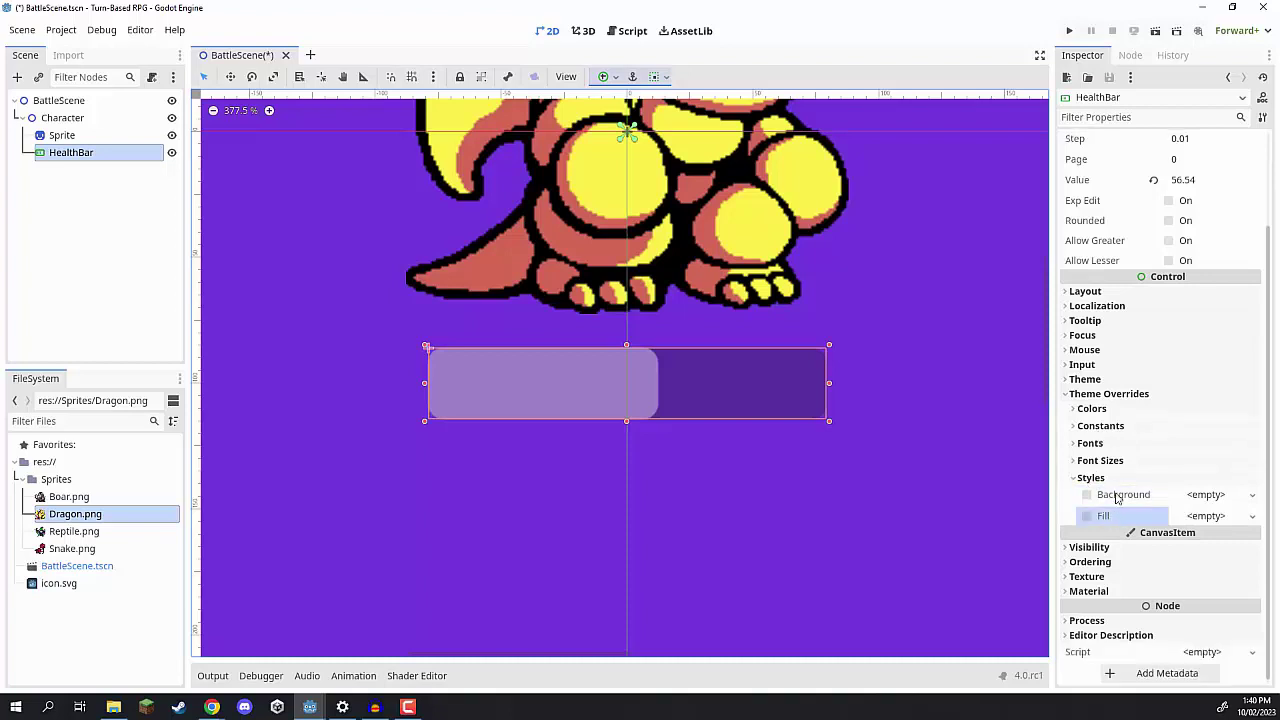
{"action": "left_click", "coordinate": [1252, 496]}
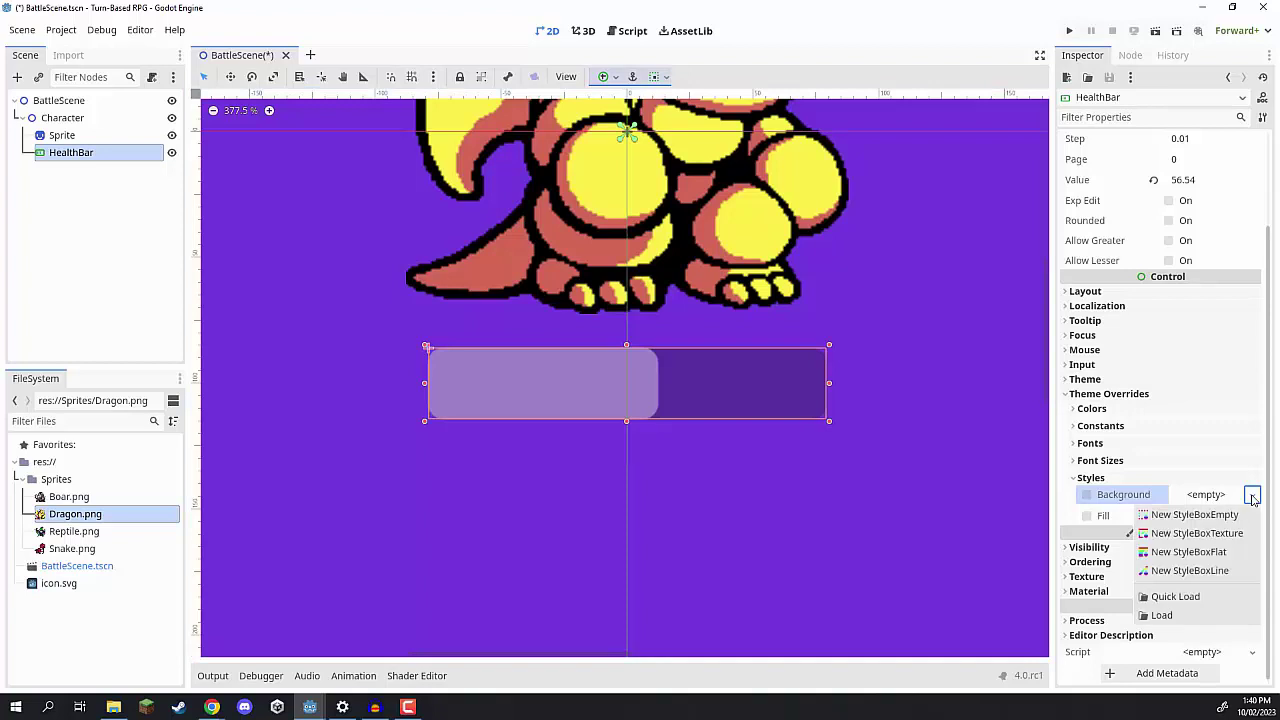
{"action": "left_click", "coordinate": [1198, 552]}
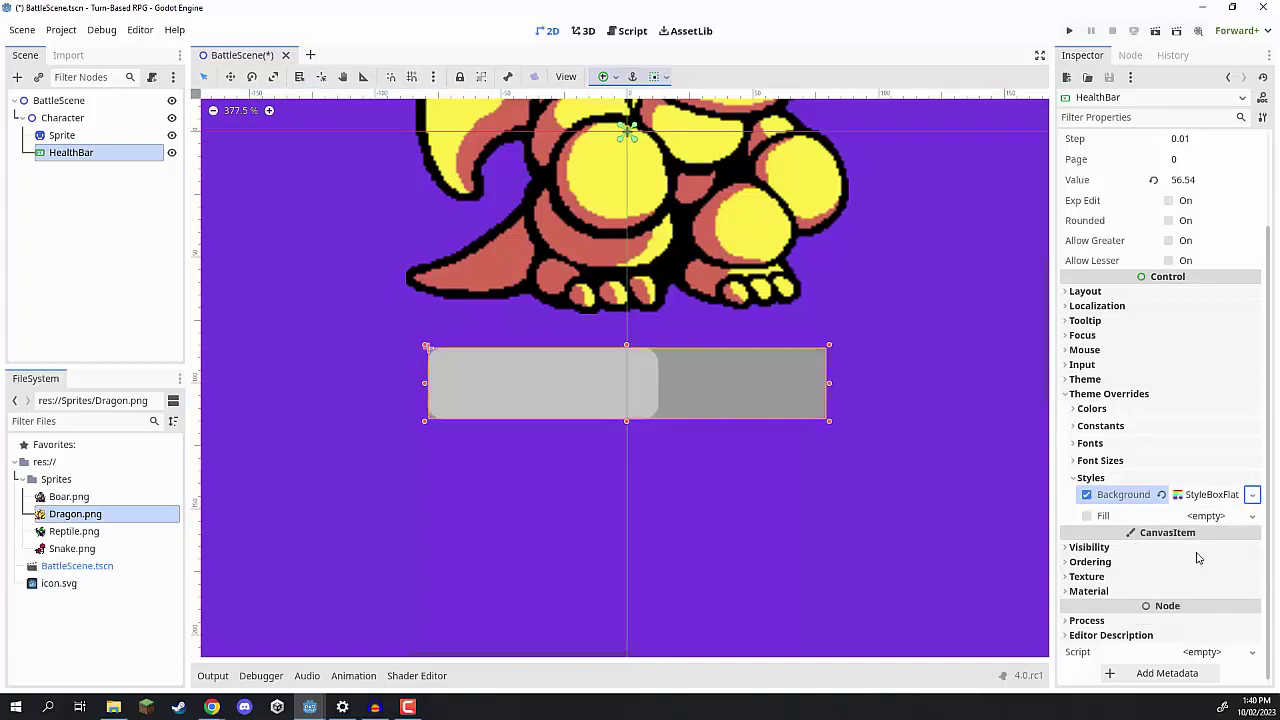
{"action": "left_click", "coordinate": [1201, 496]}
{"action": "scroll", "coordinate": [1165, 300], "scroll_direction": "down", "scroll_amount": 5}
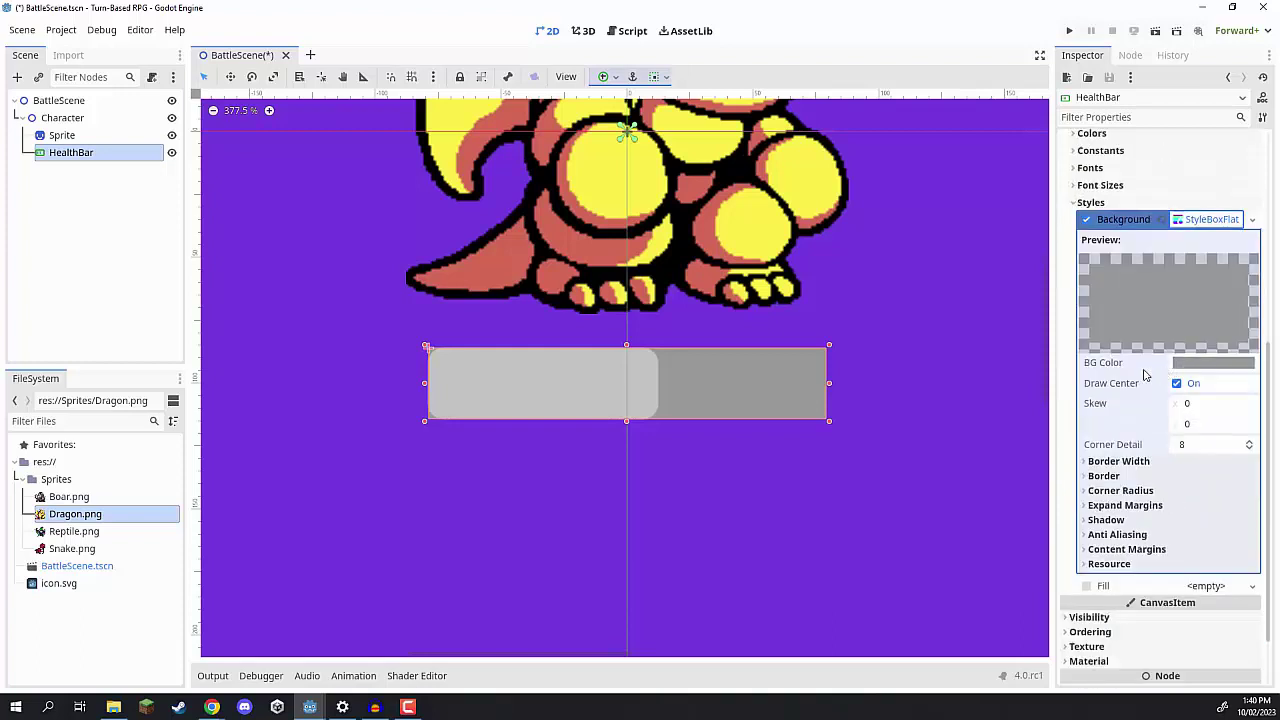
{"action": "left_click", "coordinate": [1197, 367]}
{"action": "left_click_drag", "start_coordinate": [1263, 80], "coordinate": [1255, 157]}
{"action": "left_click", "coordinate": [1161, 139]}
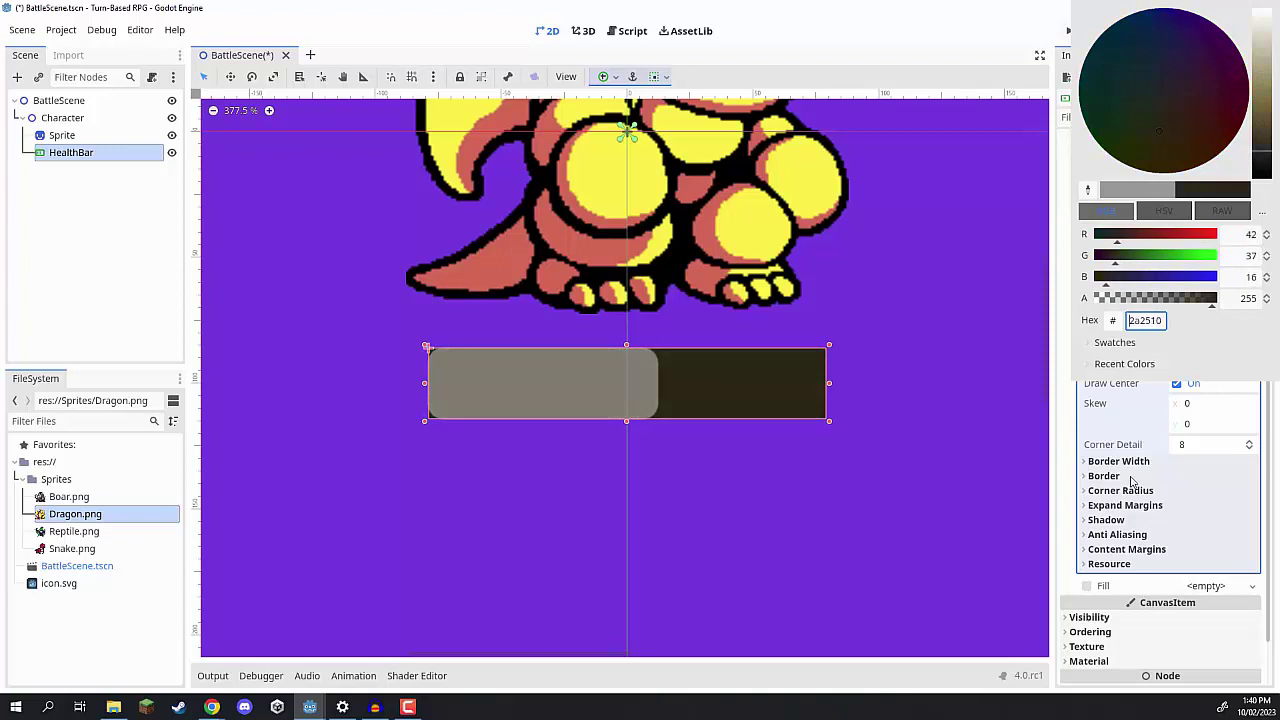
{"action": "left_click", "coordinate": [1068, 455]}
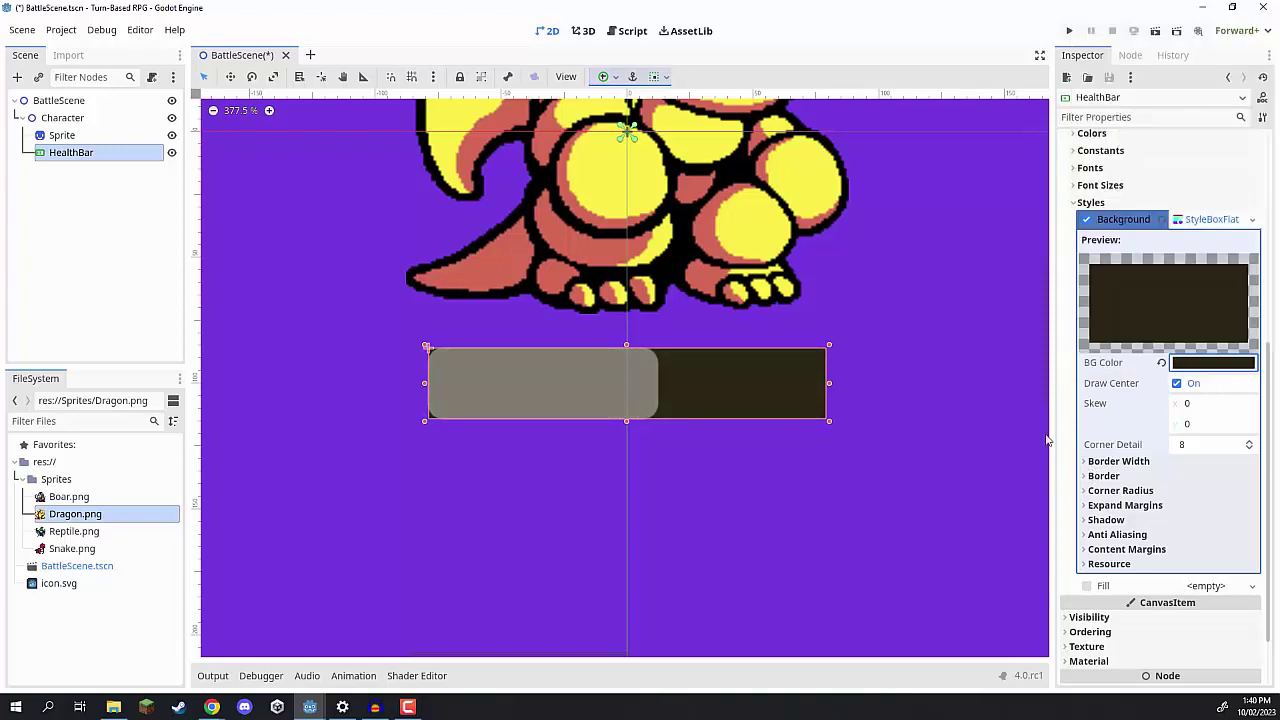
{"action": "left_click", "coordinate": [1208, 221]}
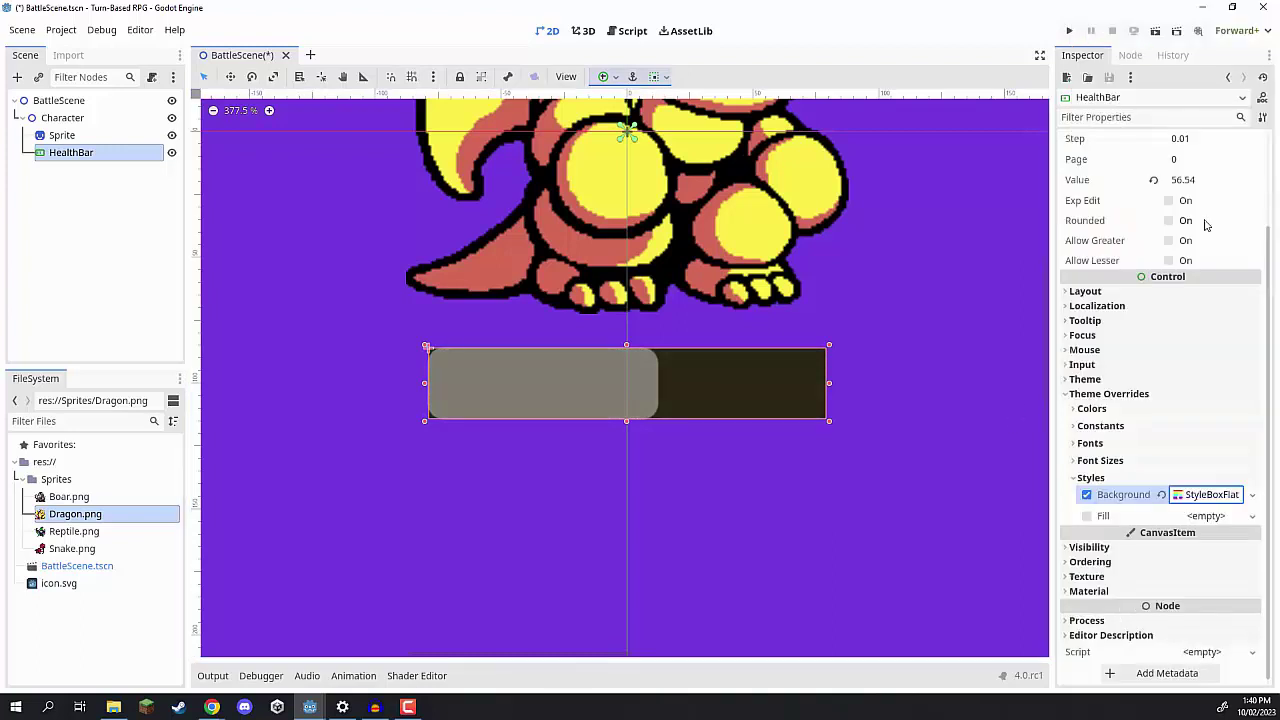
Give the bar fill a new bright red StyleBoxFlat and lower the value to 53.22.
{"action": "left_click", "coordinate": [1251, 516]}
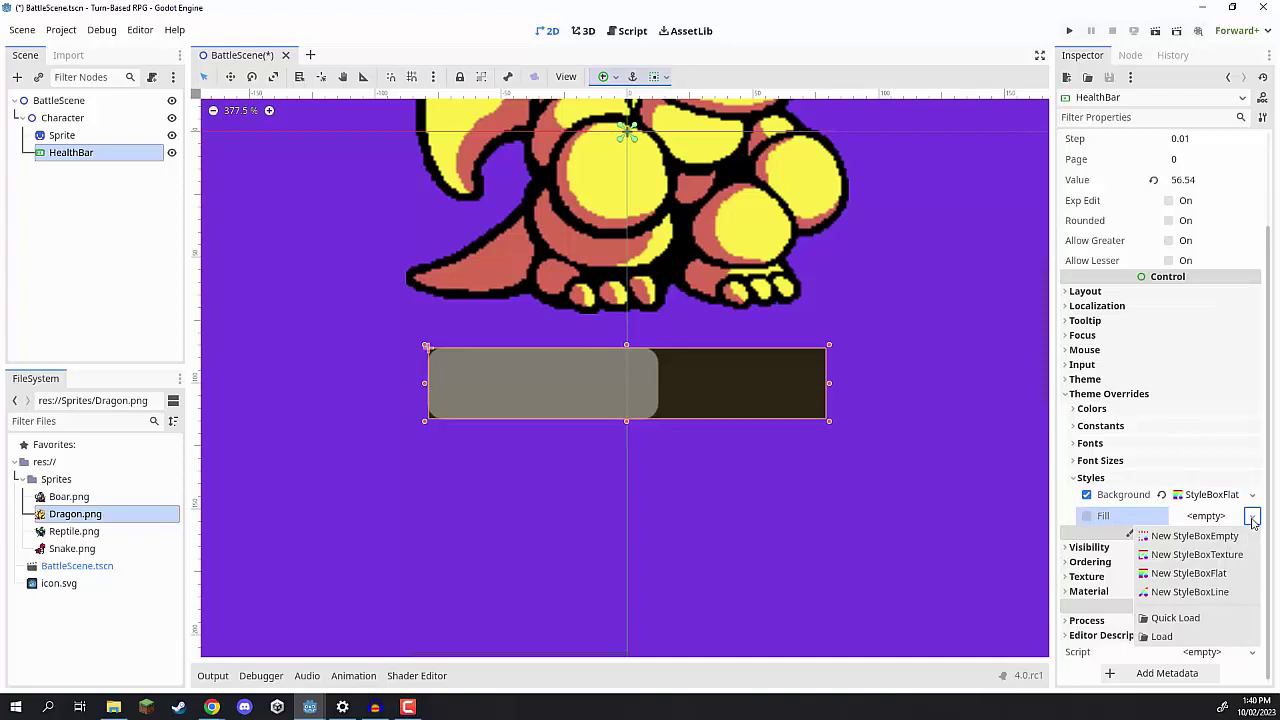
{"action": "left_click", "coordinate": [1183, 573]}
{"action": "left_click", "coordinate": [1210, 516]}
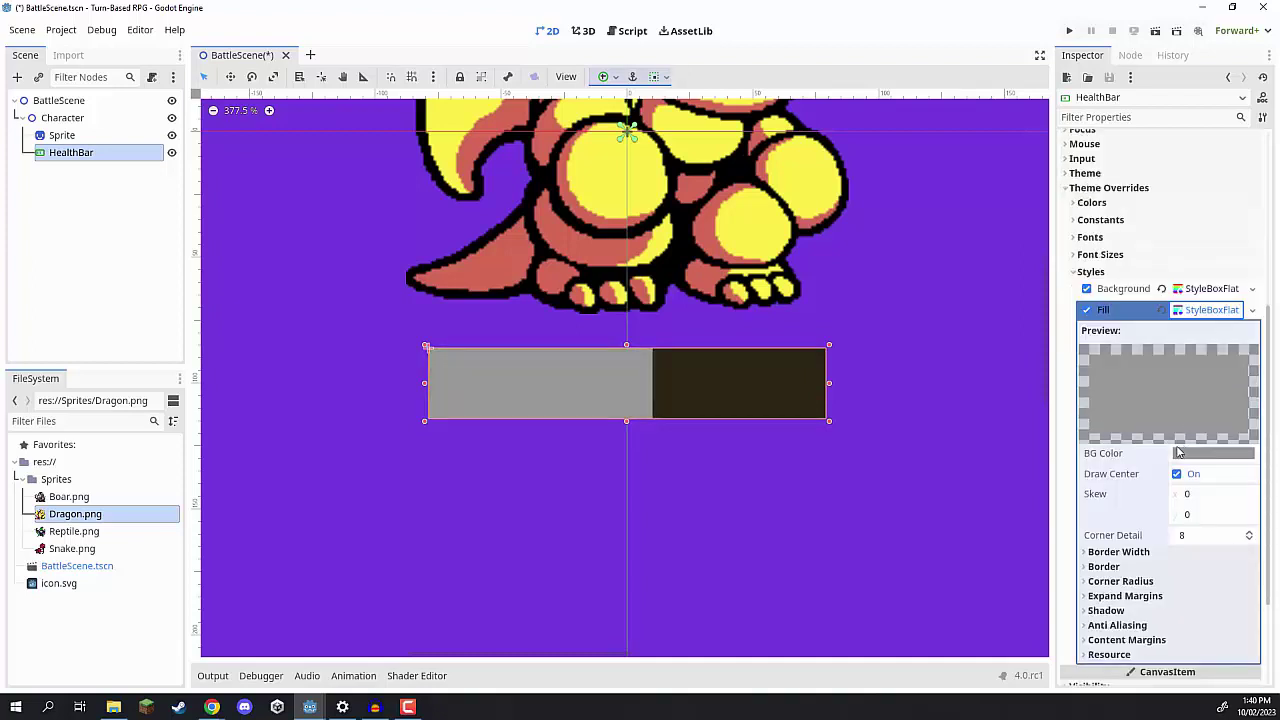
{"action": "left_click", "coordinate": [1195, 455]}
{"action": "left_click", "coordinate": [1142, 273]}
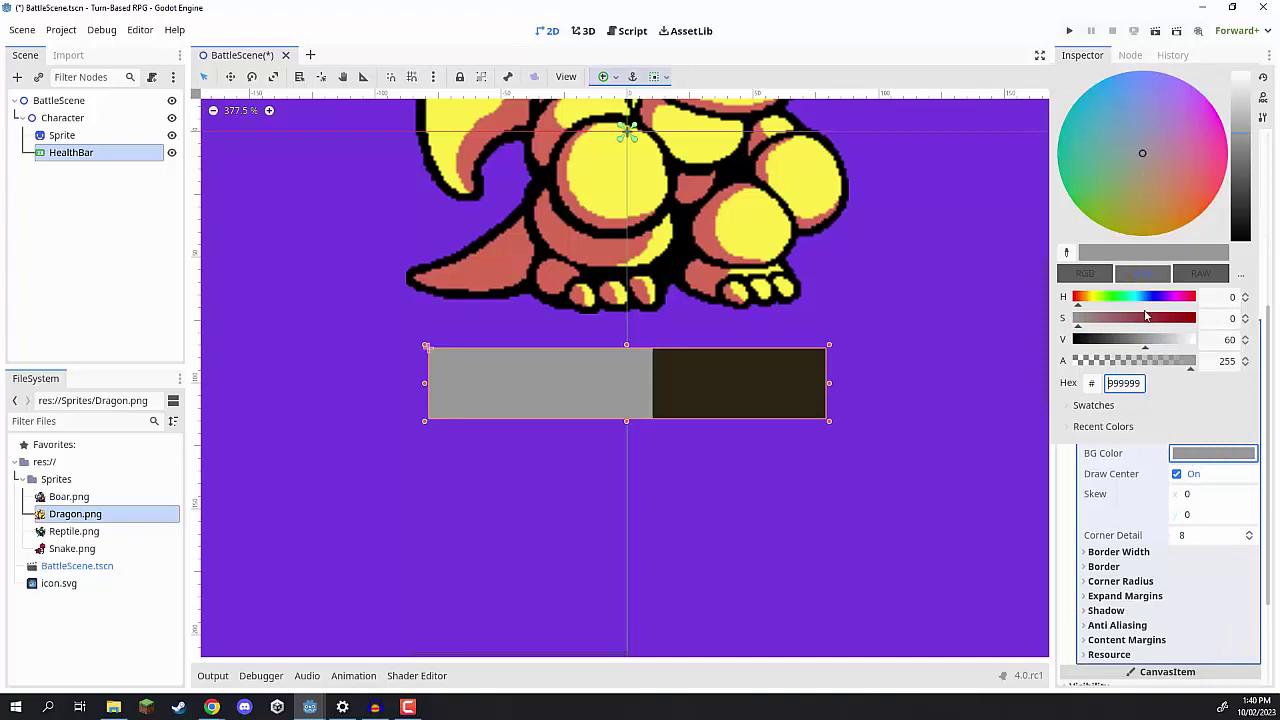
{"action": "mouse_move", "coordinate": [1125, 318]}
{"action": "left_mouse_down"}
{"action": "mouse_move", "coordinate": [1196, 318]}
{"action": "mouse_move", "coordinate": [1203, 349]}
{"action": "mouse_move", "coordinate": [1179, 318]}
{"action": "mouse_move", "coordinate": [1186, 347]}
{"action": "left_mouse_up"}
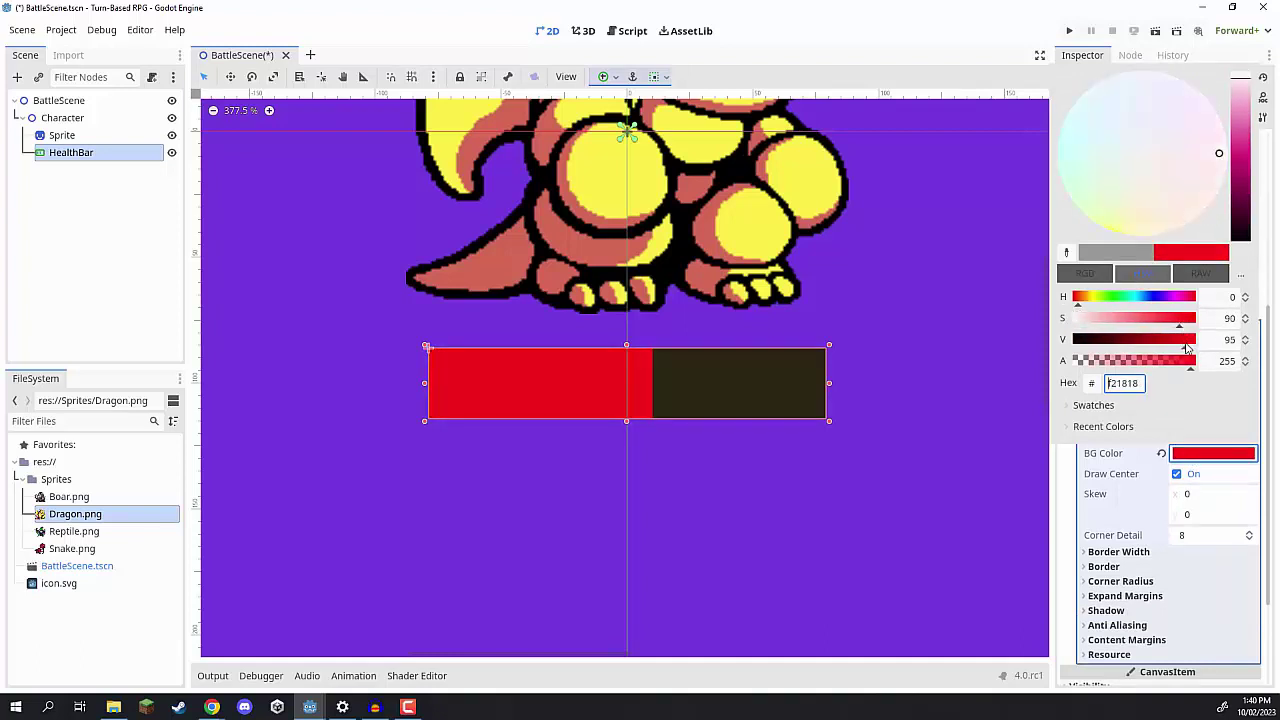
{"action": "left_click", "coordinate": [805, 285]}
{"action": "scroll", "coordinate": [645, 335], "scroll_direction": "down", "scroll_amount": 2}
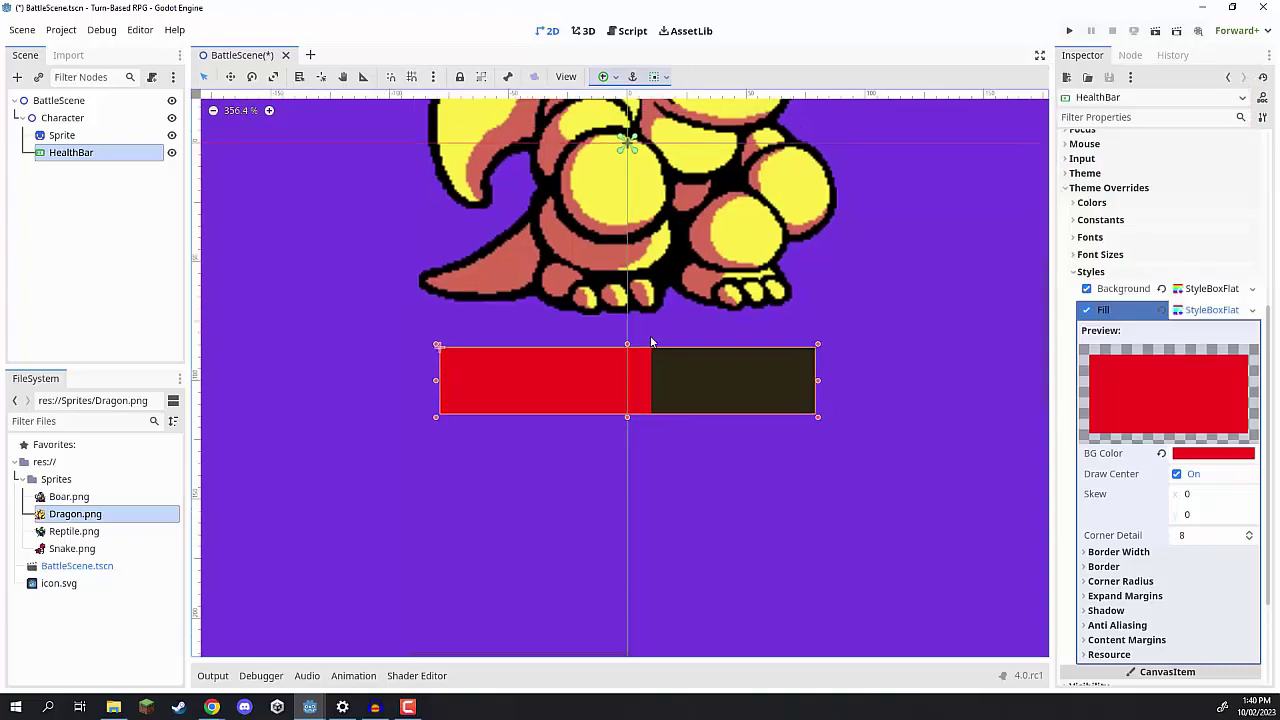
{"action": "scroll", "coordinate": [1207, 336], "scroll_direction": "up", "scroll_amount": 5}
{"action": "left_click_drag", "start_coordinate": [1203, 293], "coordinate": [1174, 293]}
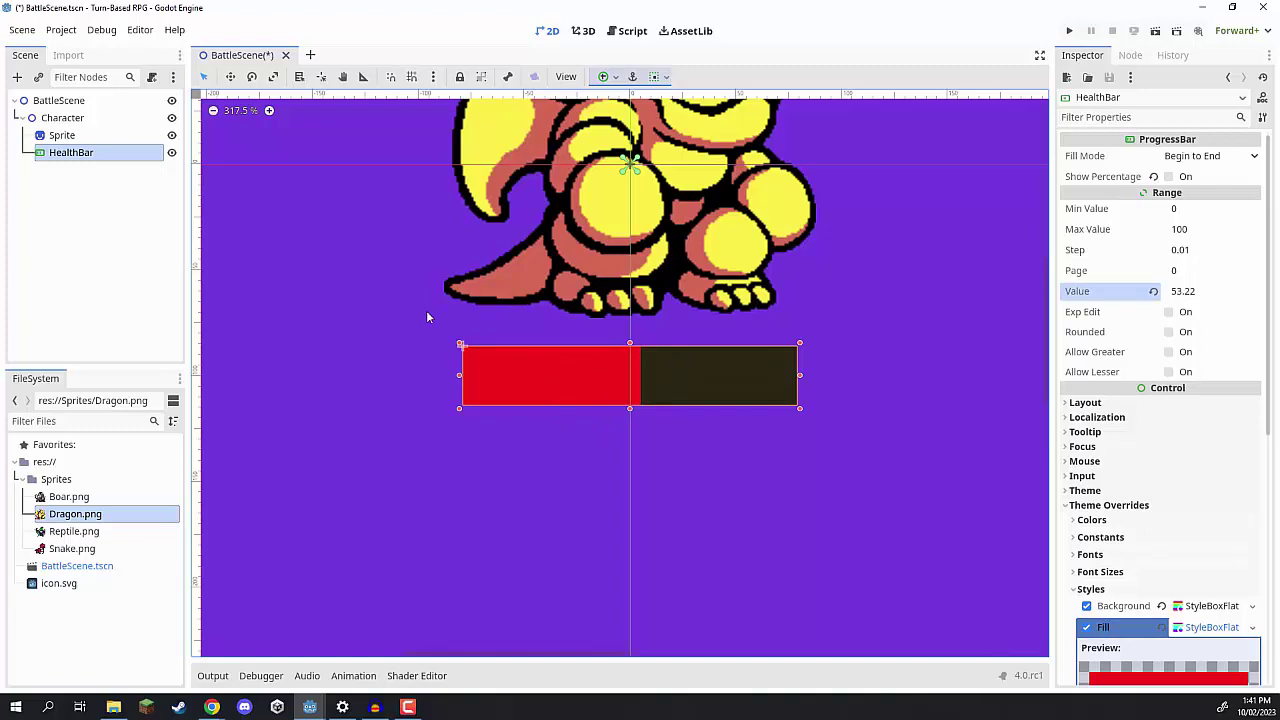
Add a Label child node under HealthBar.
{"action": "right_click", "coordinate": [57, 155]}
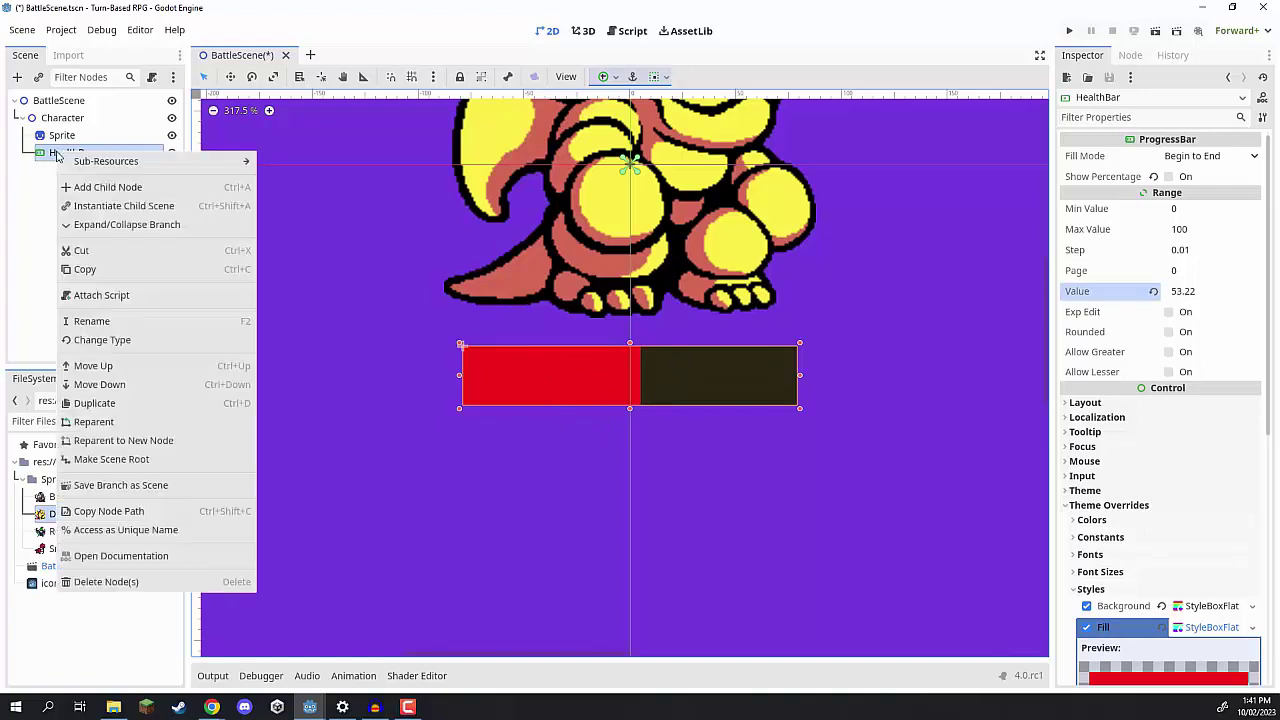
{"action": "left_click", "coordinate": [90, 188]}
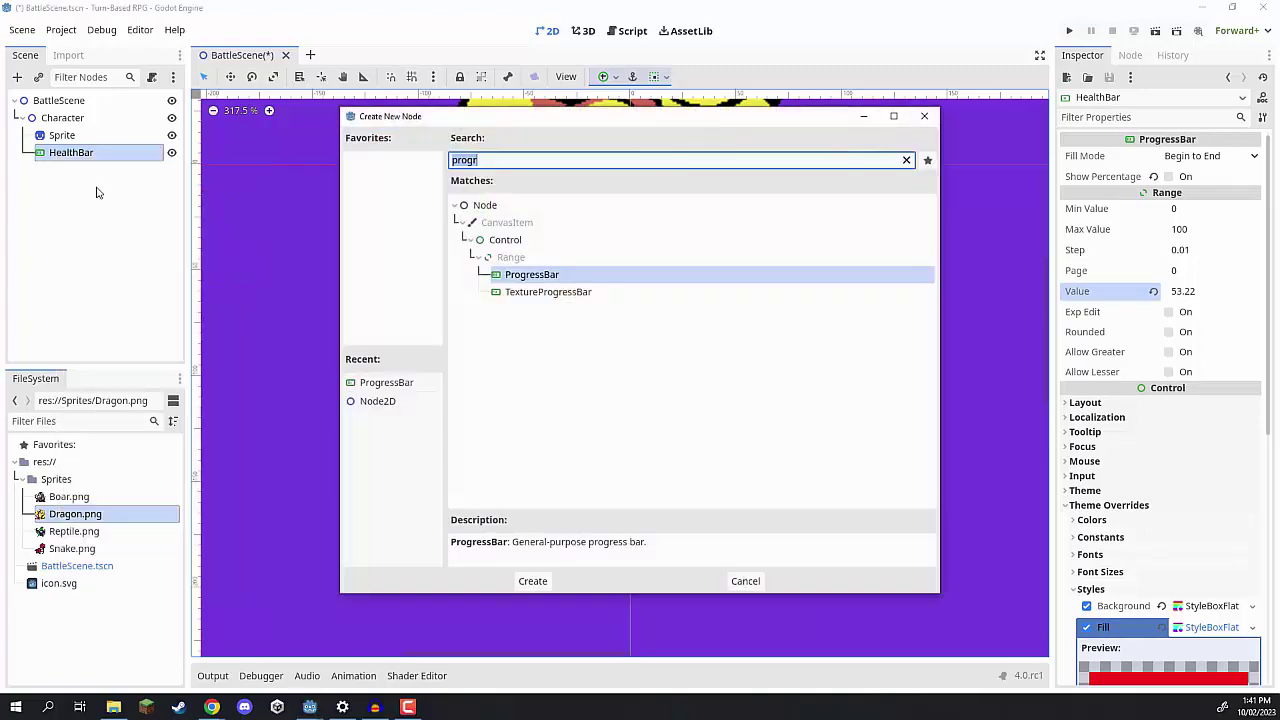
{"action": "type", "text": "label"}
{"action": "key", "text": "Return"}
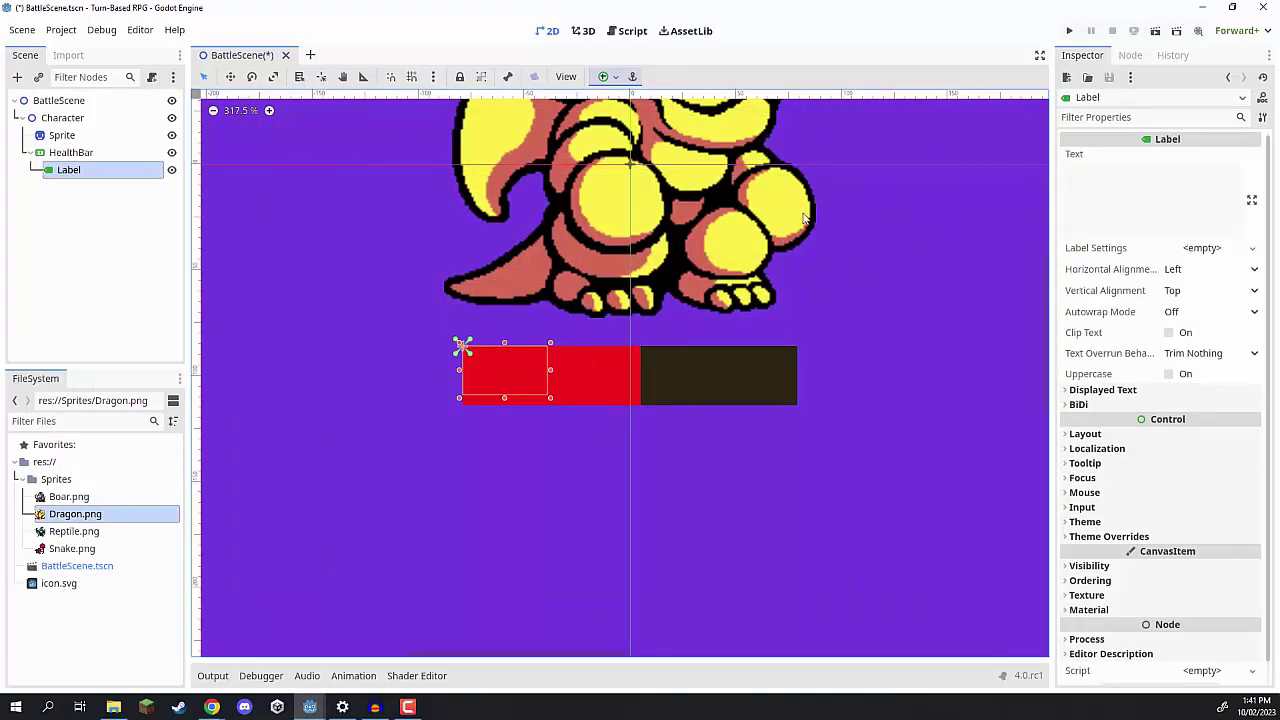
Enter '25 / 25' as the label text and stretch the label across the health bar.
{"action": "left_click", "coordinate": [1125, 183]}
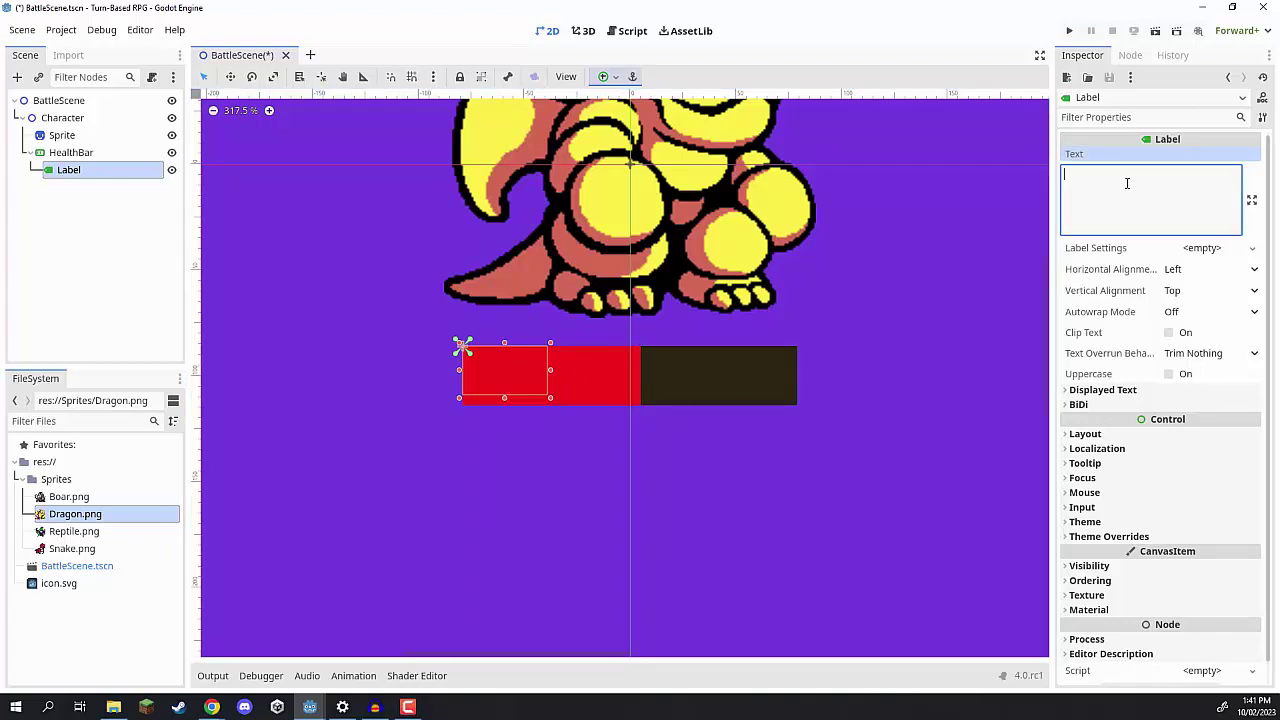
{"action": "type", "text": "25 / 25"}
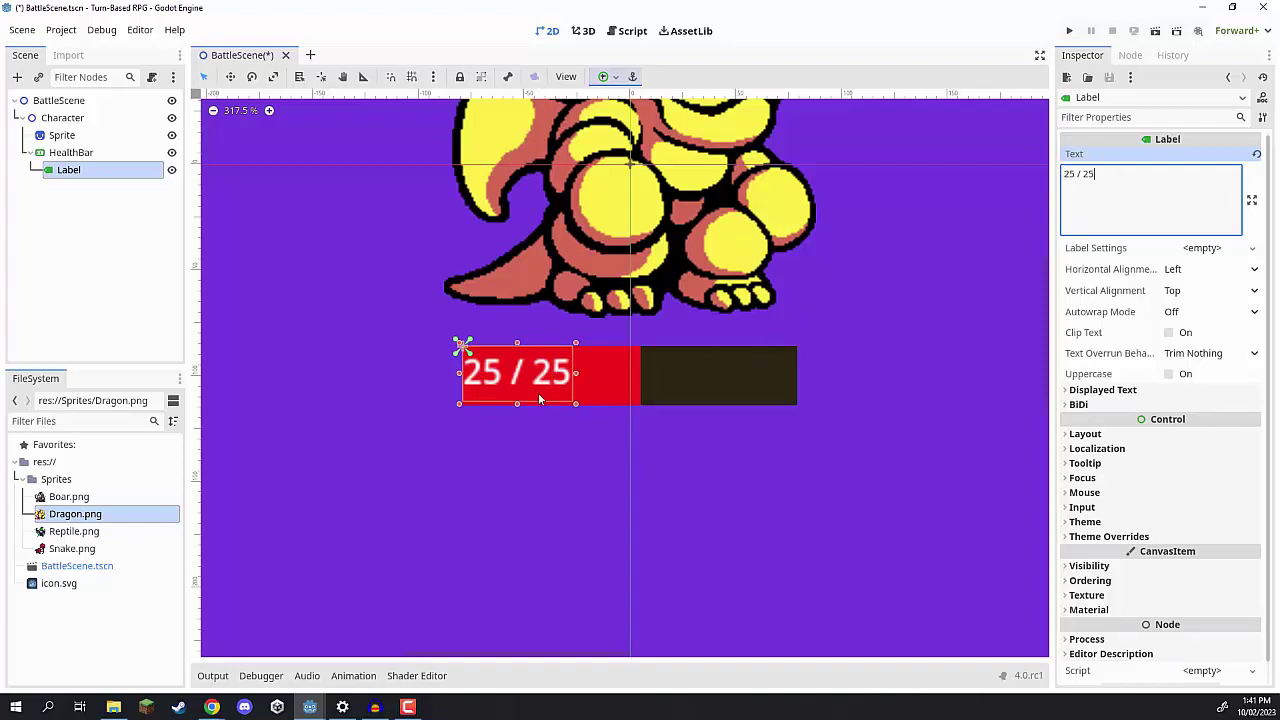
{"action": "mouse_move", "coordinate": [577, 403]}
{"action": "left_mouse_down"}
{"action": "mouse_move", "coordinate": [822, 415]}
{"action": "mouse_move", "coordinate": [801, 407]}
{"action": "left_mouse_up"}
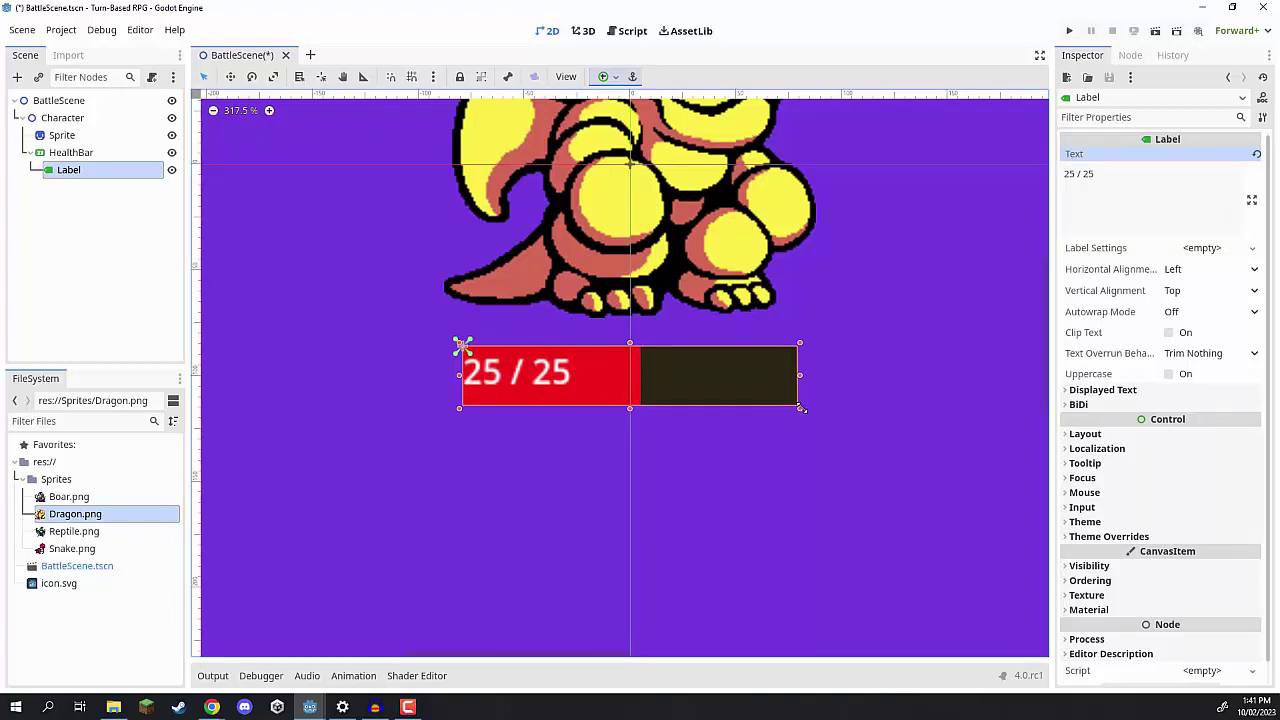
Set the label's horizontal and vertical alignment to Center.
{"action": "left_click", "coordinate": [1181, 275]}
{"action": "left_click", "coordinate": [1186, 301]}
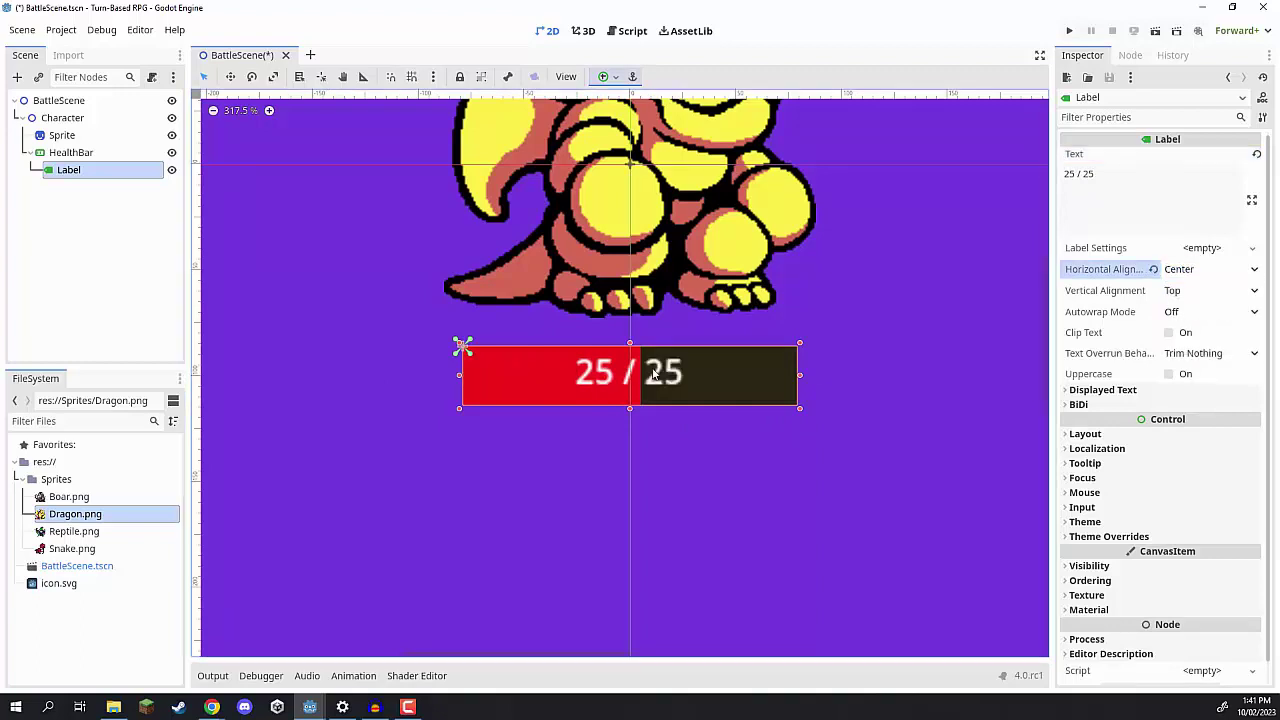
{"action": "left_click", "coordinate": [1183, 292]}
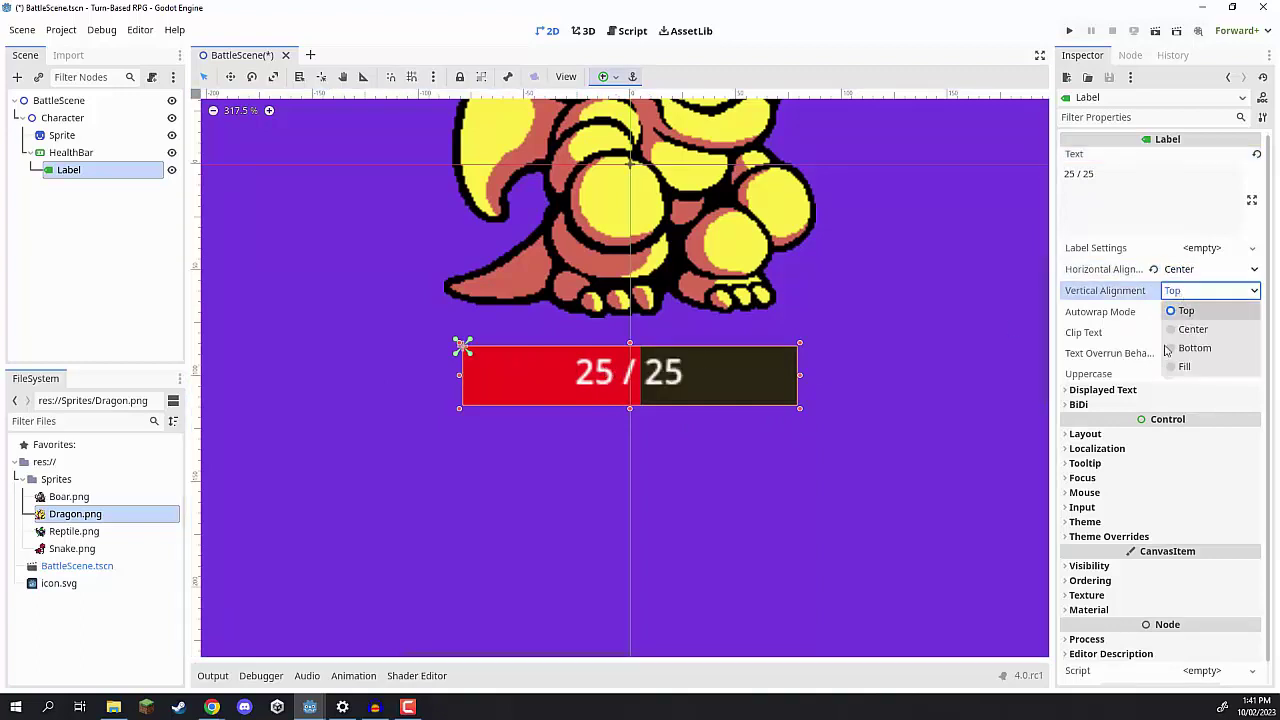
{"action": "left_click", "coordinate": [1192, 329]}
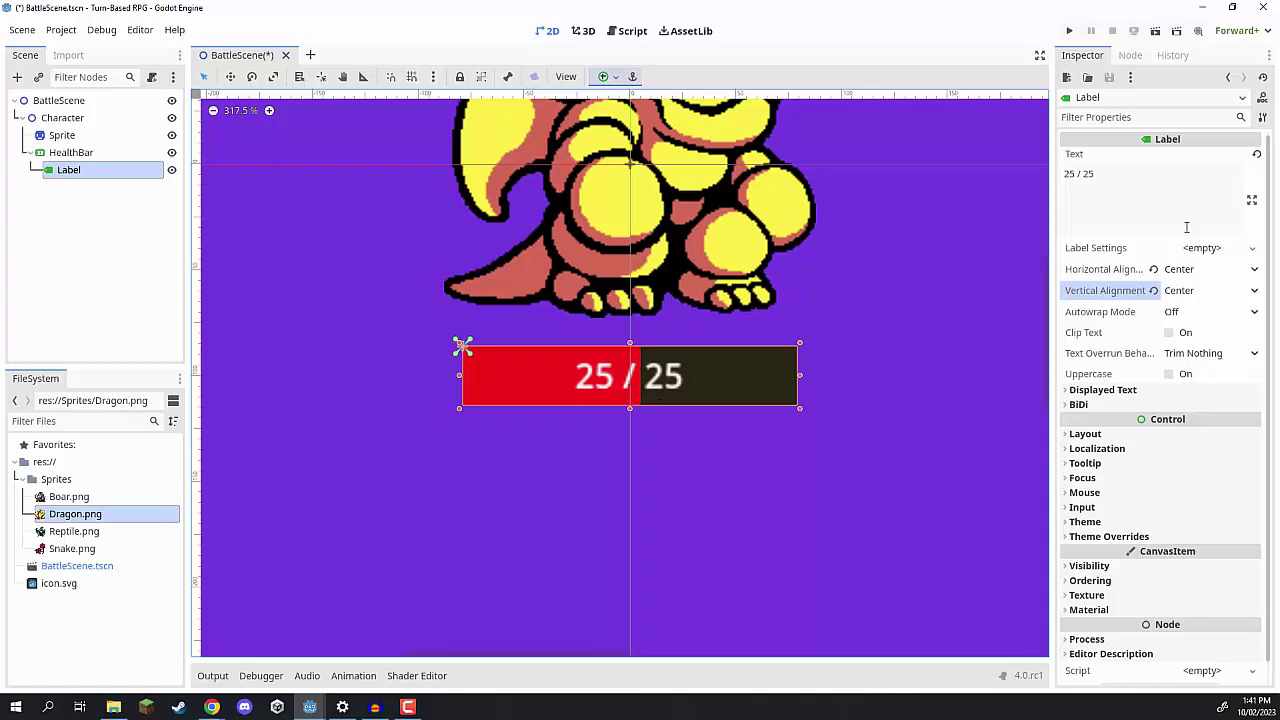
{"action": "scroll", "coordinate": [603, 388], "scroll_direction": "down", "scroll_amount": 1}
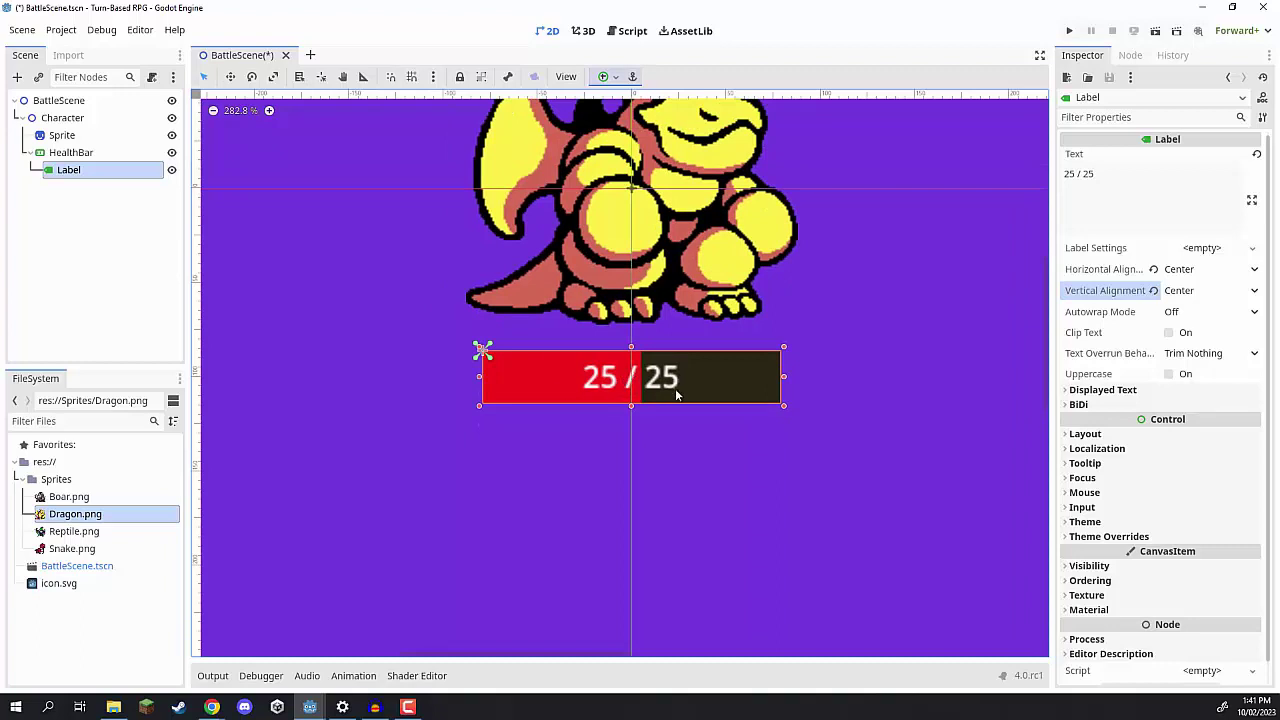
{"action": "scroll", "coordinate": [637, 381], "scroll_direction": "down", "scroll_amount": 1}
{"action": "scroll", "coordinate": [637, 381], "scroll_direction": "down", "scroll_amount": 1}
{"action": "scroll", "coordinate": [620, 375], "scroll_direction": "up", "scroll_amount": 3}
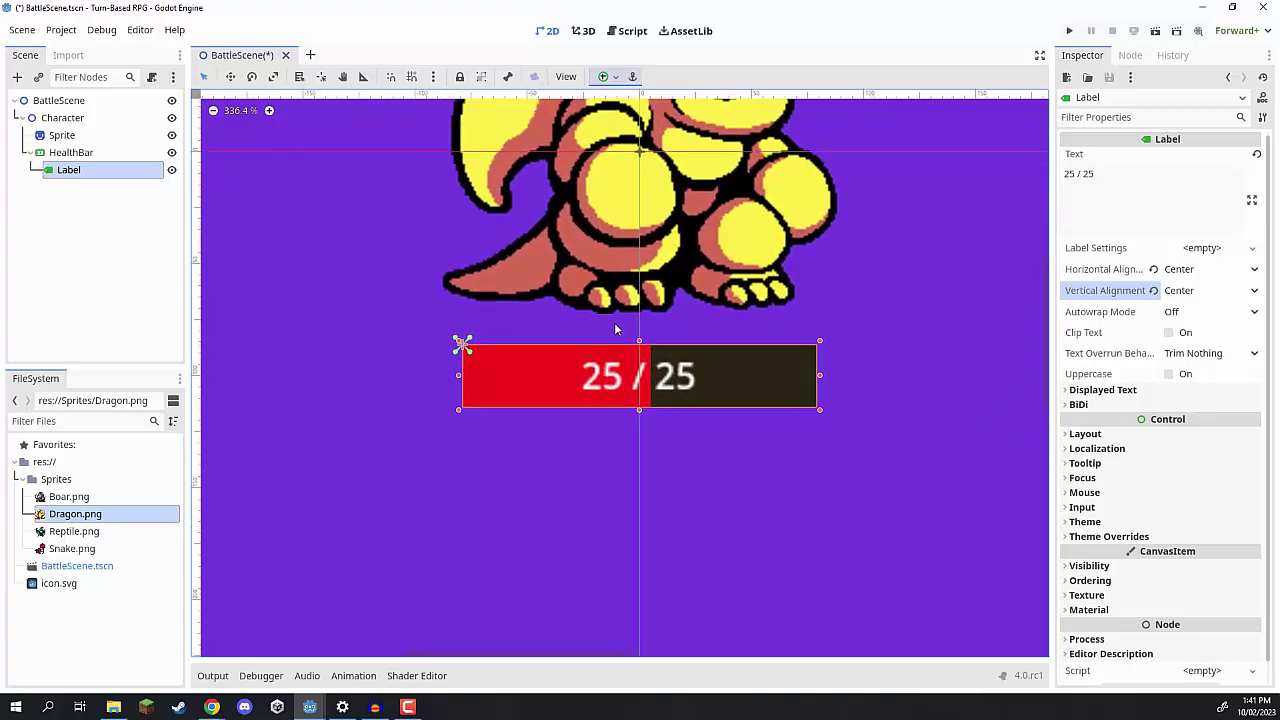
Create new LabelSettings for the label with a font size of 20.
{"action": "left_click", "coordinate": [1247, 250]}
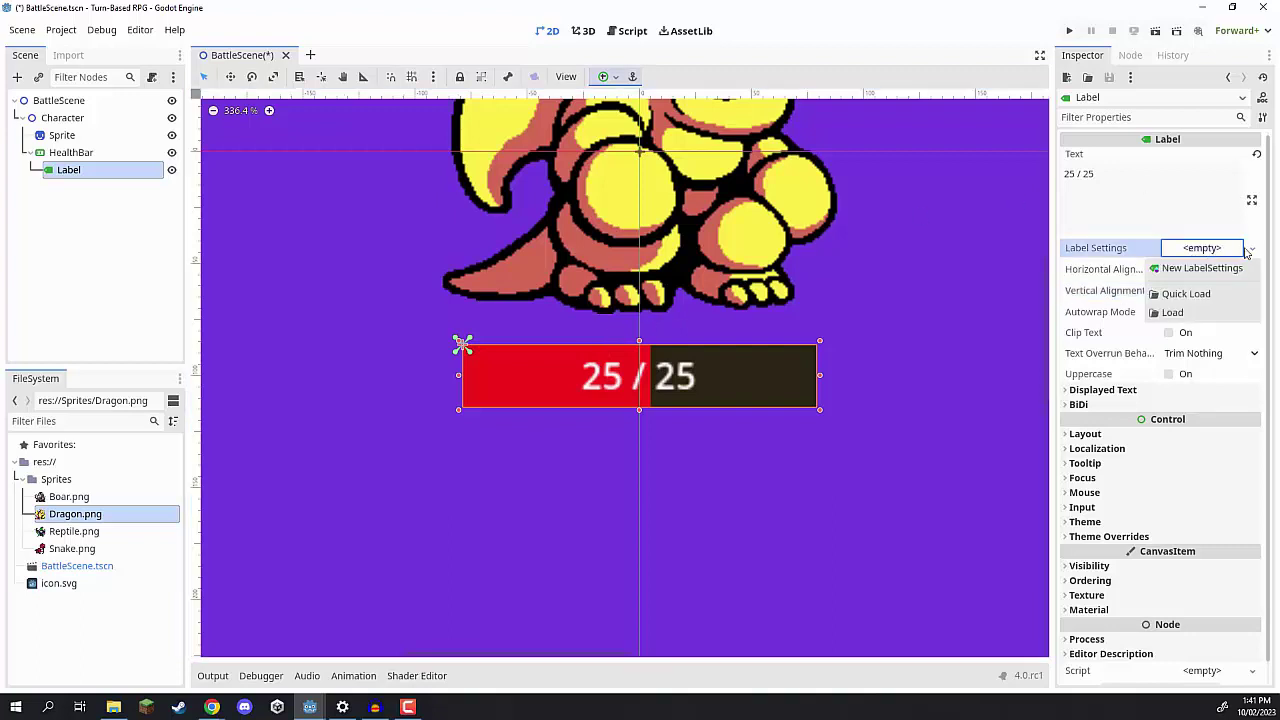
{"action": "left_click", "coordinate": [1197, 270]}
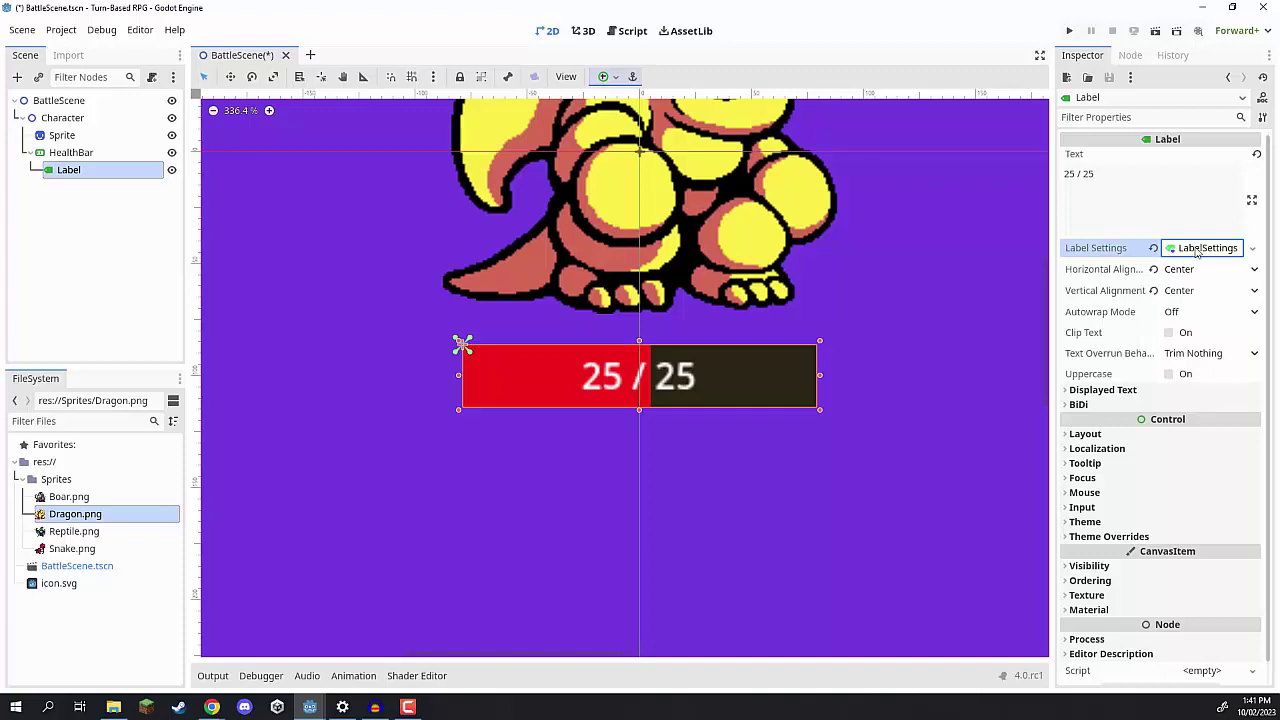
{"action": "left_click", "coordinate": [1200, 249]}
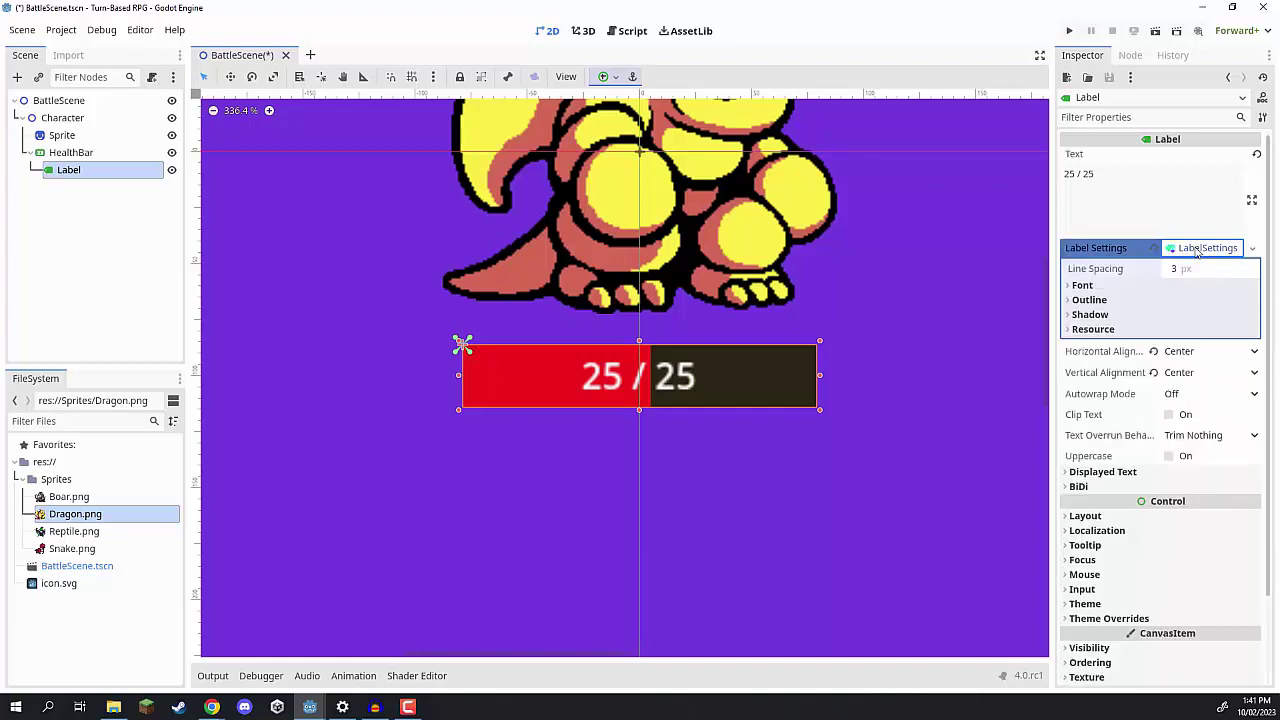
{"action": "left_click", "coordinate": [1077, 286]}
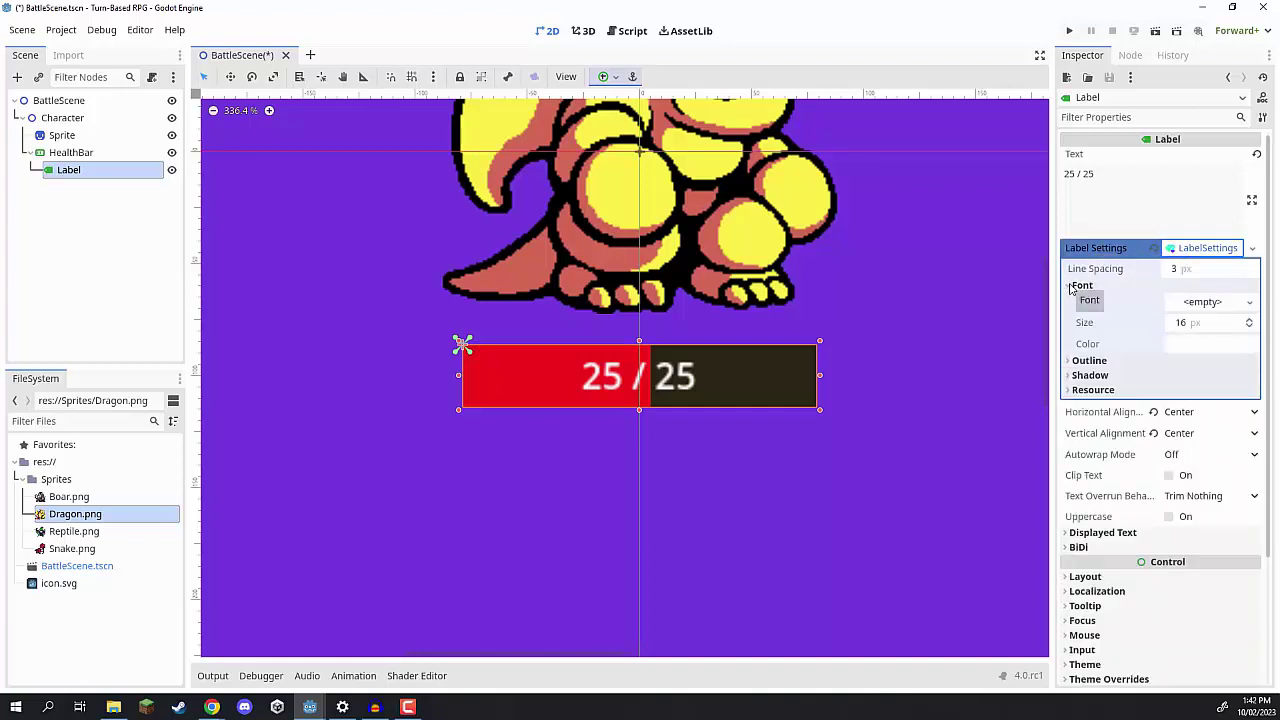
{"action": "mouse_move", "coordinate": [1184, 323]}
{"action": "left_mouse_down"}
{"action": "mouse_move", "coordinate": [1245, 323]}
{"action": "mouse_move", "coordinate": [1200, 323]}
{"action": "left_mouse_up"}
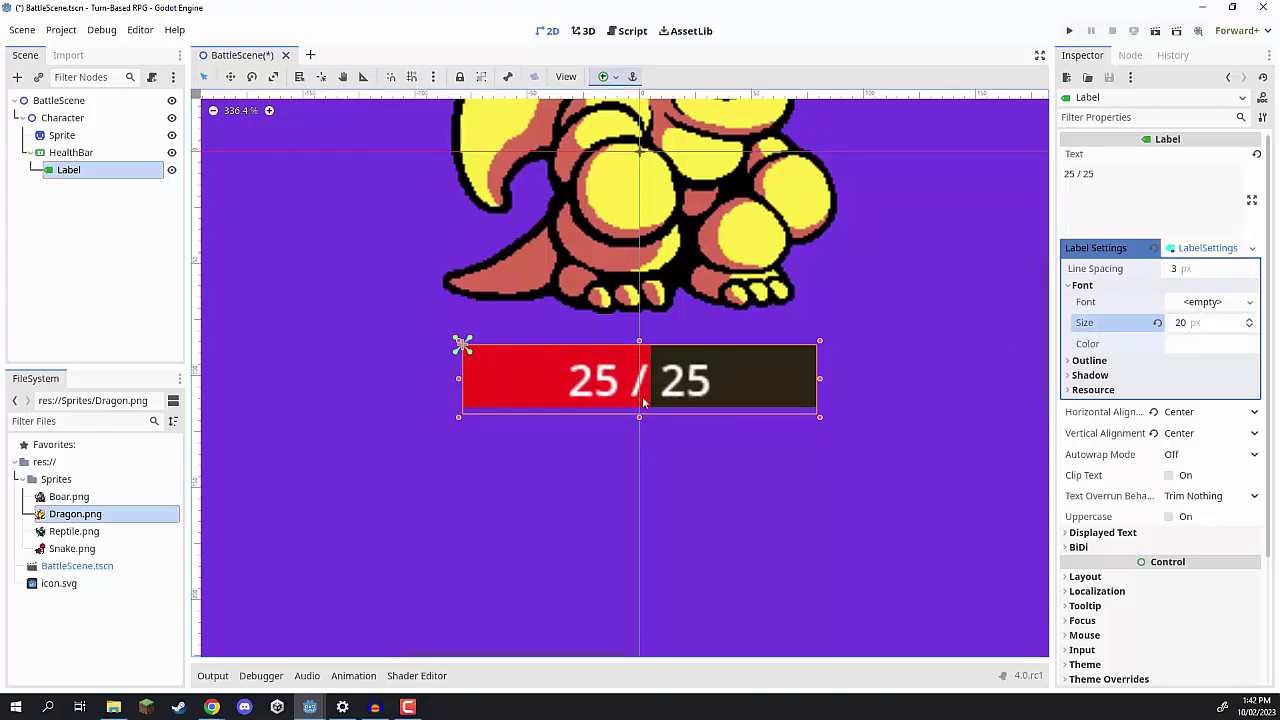
{"action": "left_click", "coordinate": [1190, 323]}
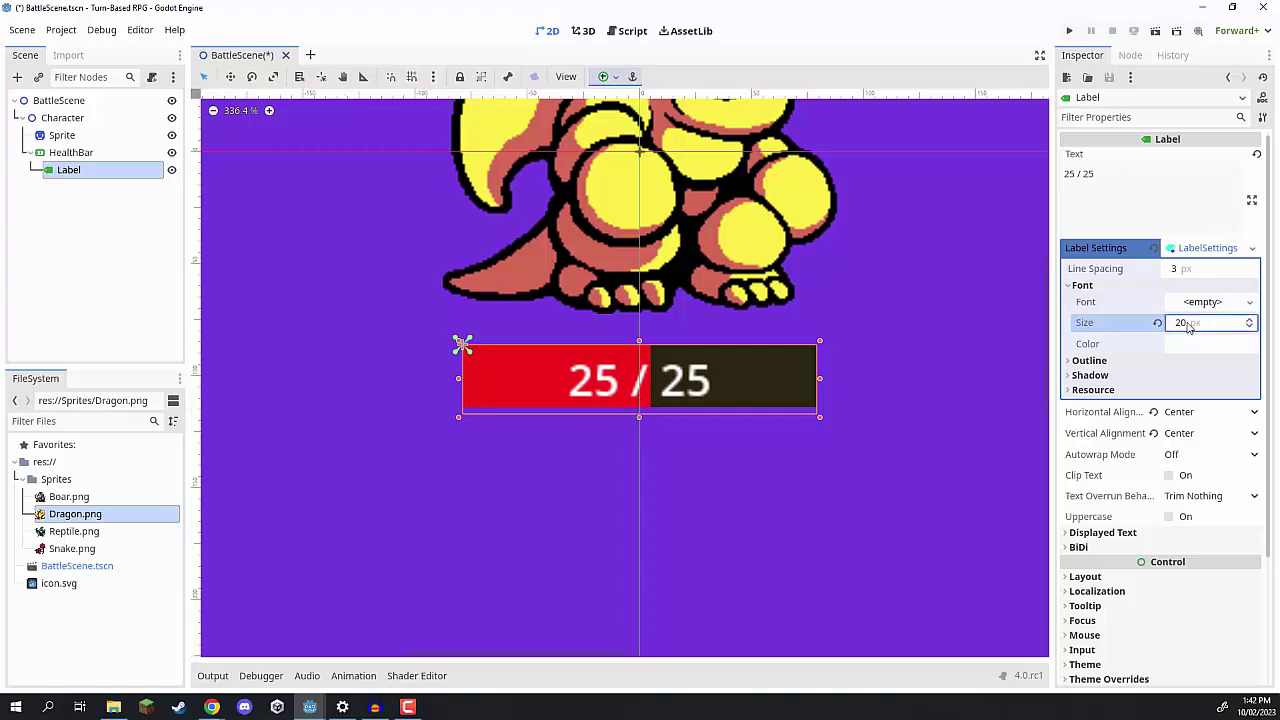
{"action": "type", "text": "13"}
{"action": "left_click_drag", "start_coordinate": [1192, 323], "coordinate": [1200, 323]}
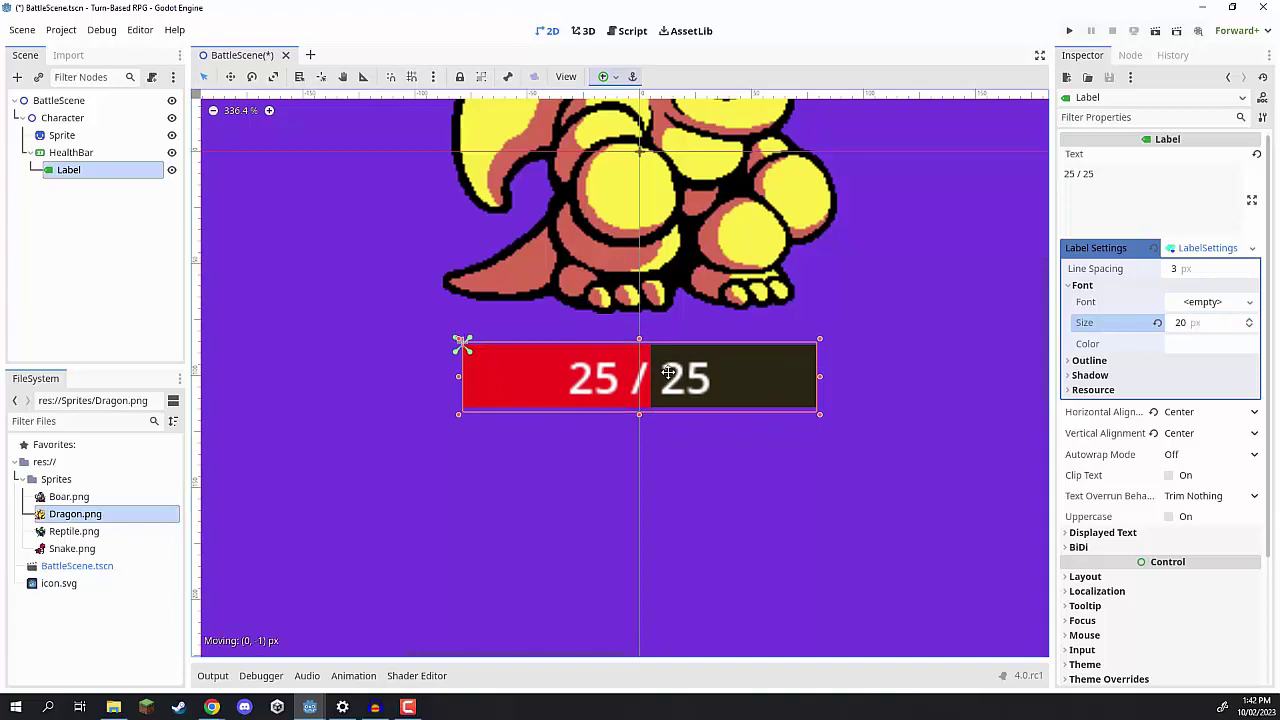
Give the label text a black outline.
{"action": "left_click", "coordinate": [1070, 362]}
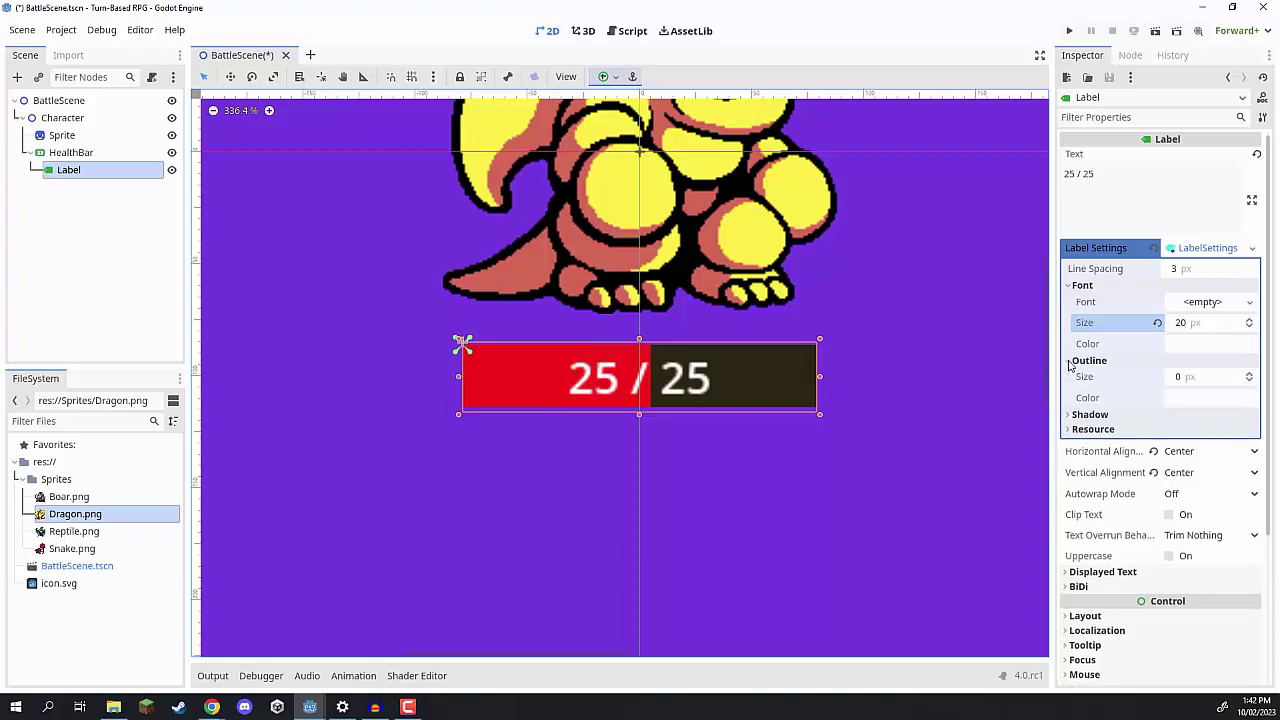
{"action": "left_click", "coordinate": [1204, 377]}
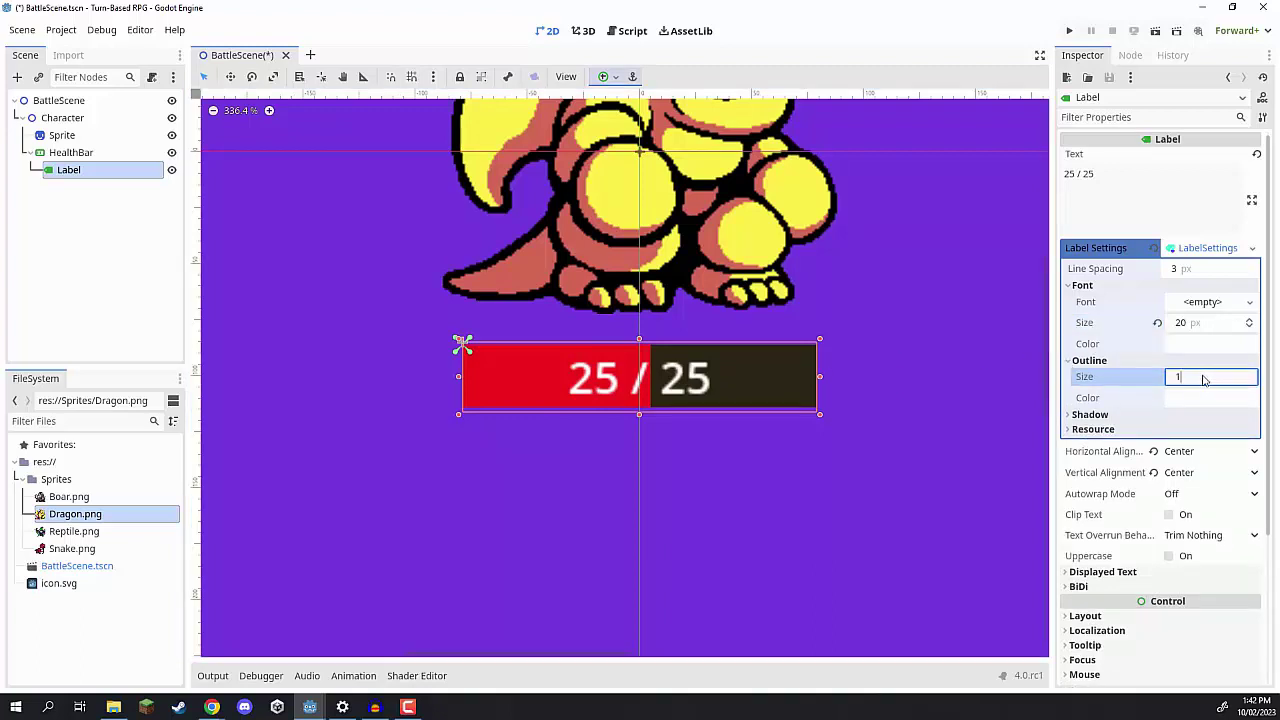
{"action": "type", "text": "1"}
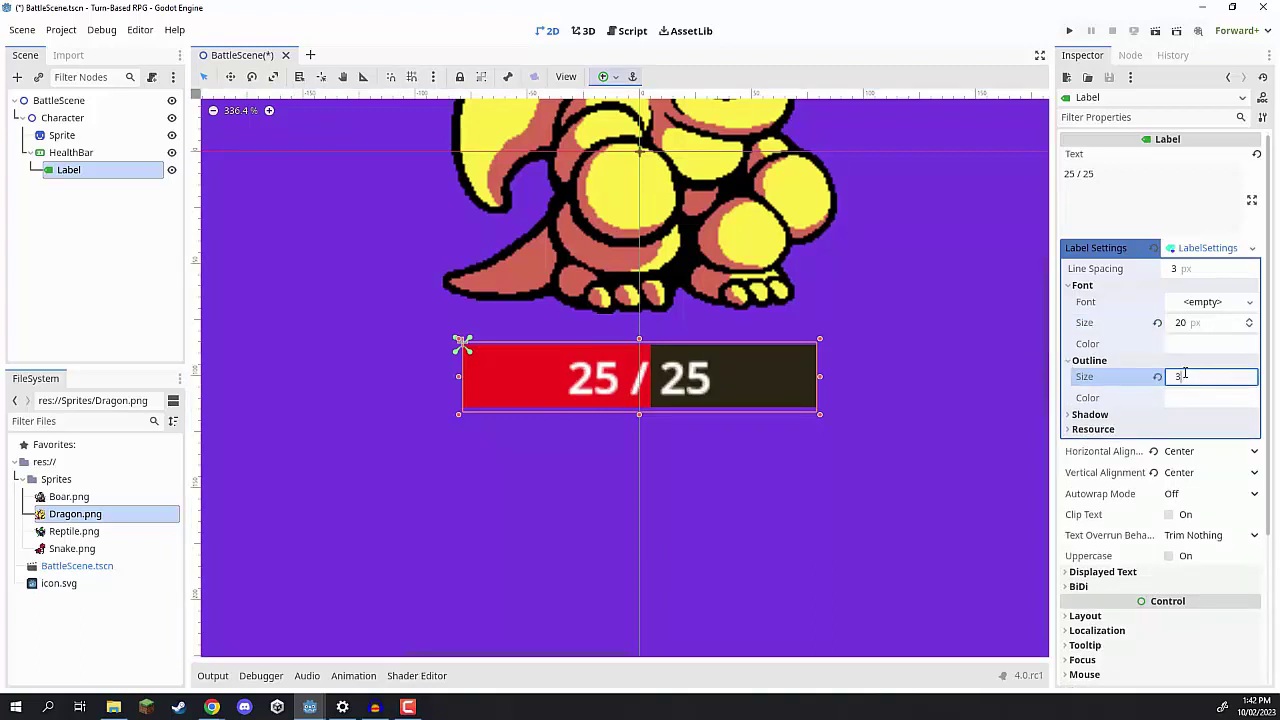
{"action": "left_click", "coordinate": [1210, 398]}
{"action": "left_click_drag", "start_coordinate": [1238, 133], "coordinate": [1240, 190]}
{"action": "left_click", "coordinate": [500, 387]}
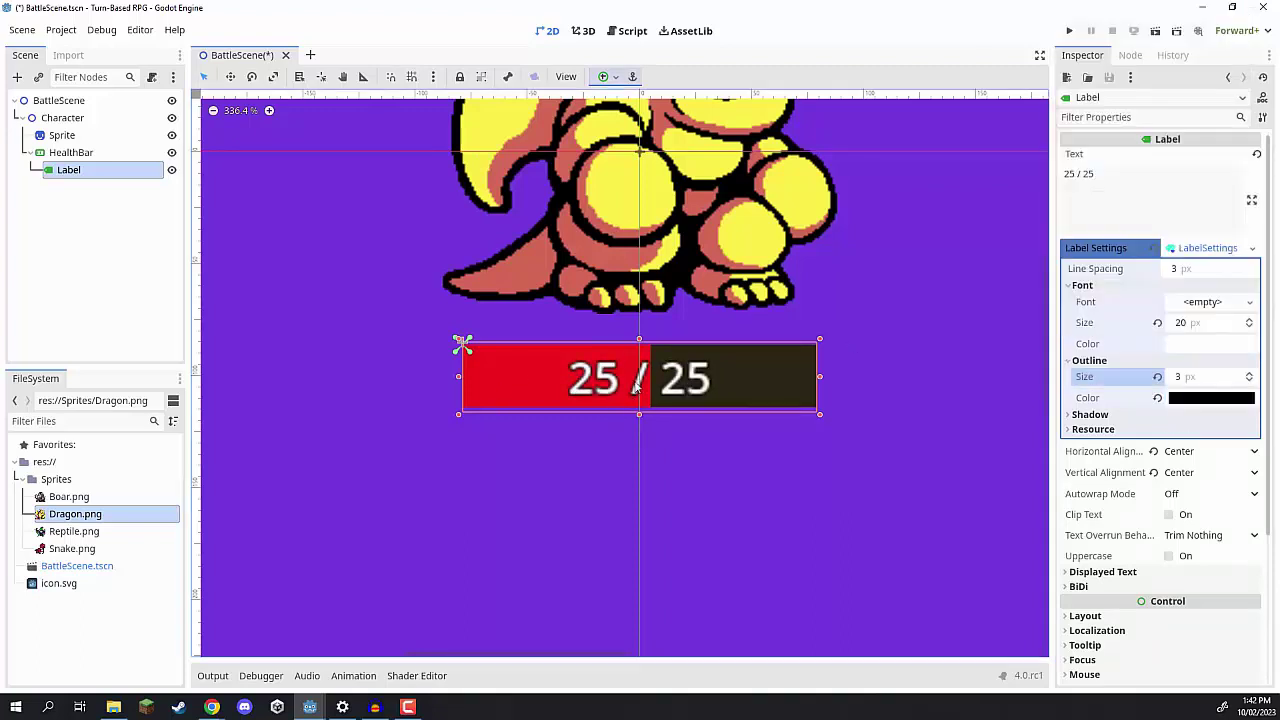
Raise the shadow colour's opacity and set the shadow size to 3 px.
{"action": "left_click", "coordinate": [1090, 416]}
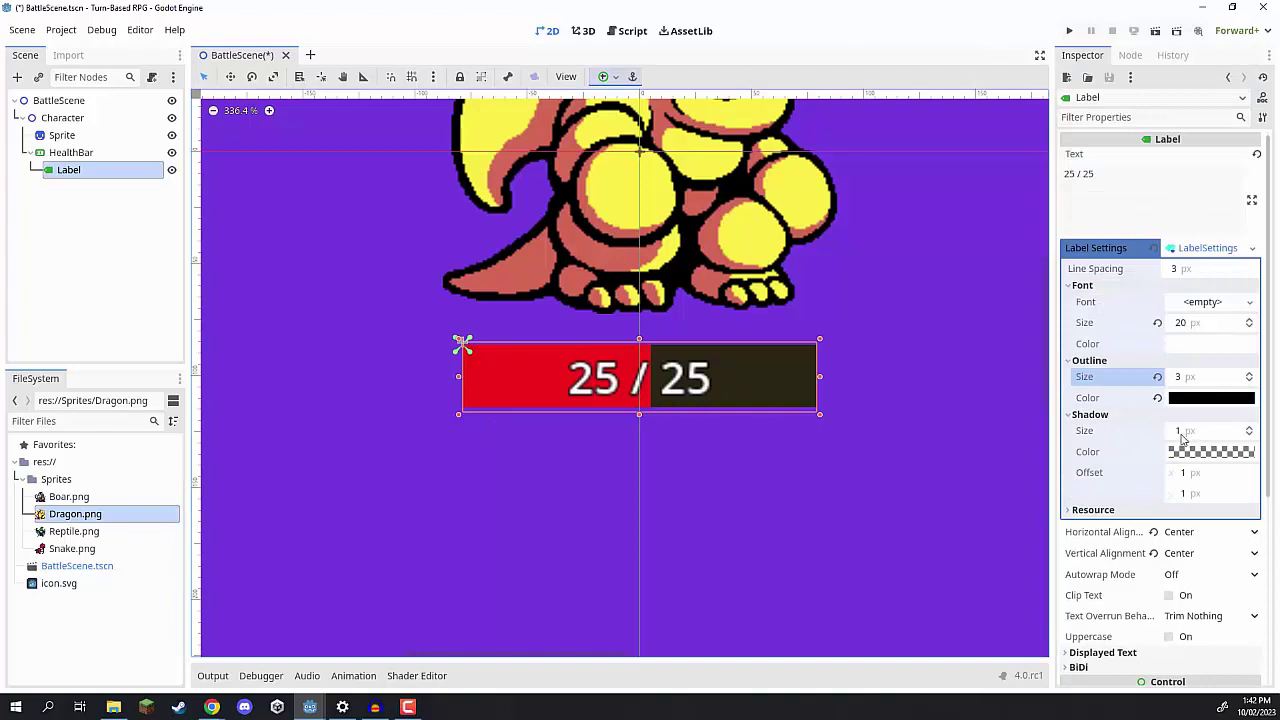
{"action": "left_click", "coordinate": [1190, 451]}
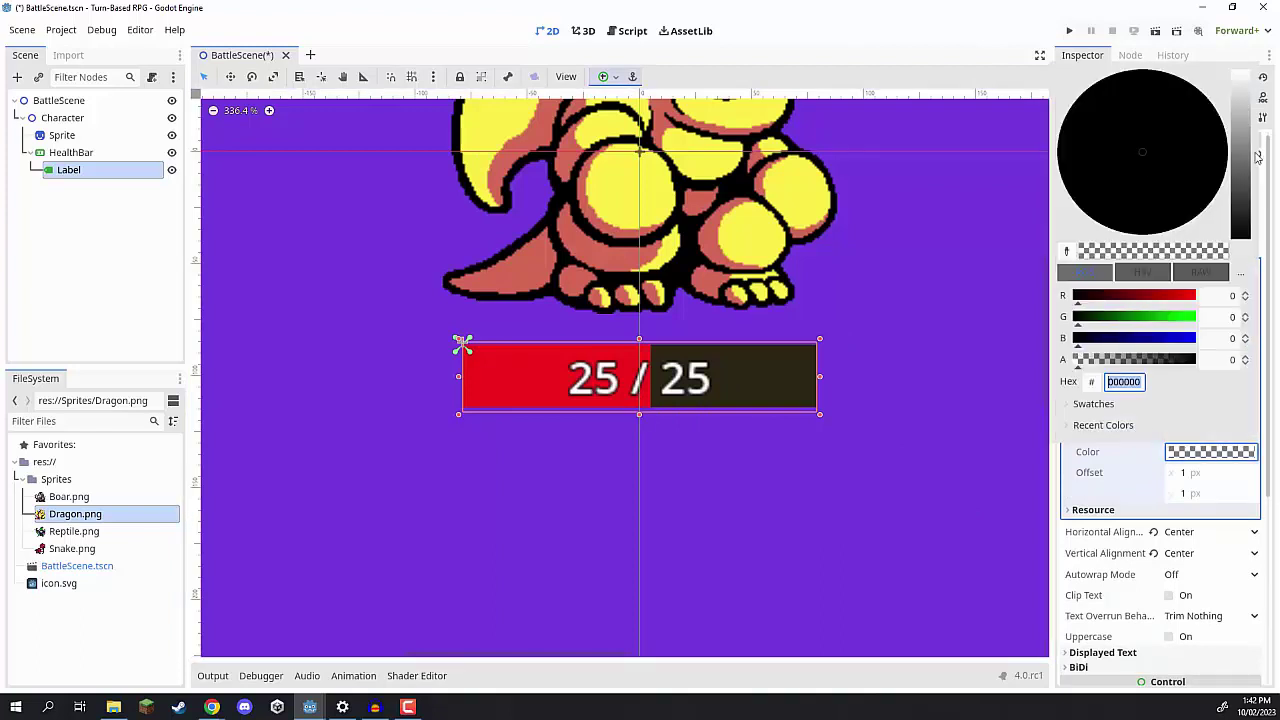
{"action": "left_click_drag", "start_coordinate": [1082, 362], "coordinate": [1124, 366]}
{"action": "left_click", "coordinate": [1195, 455]}
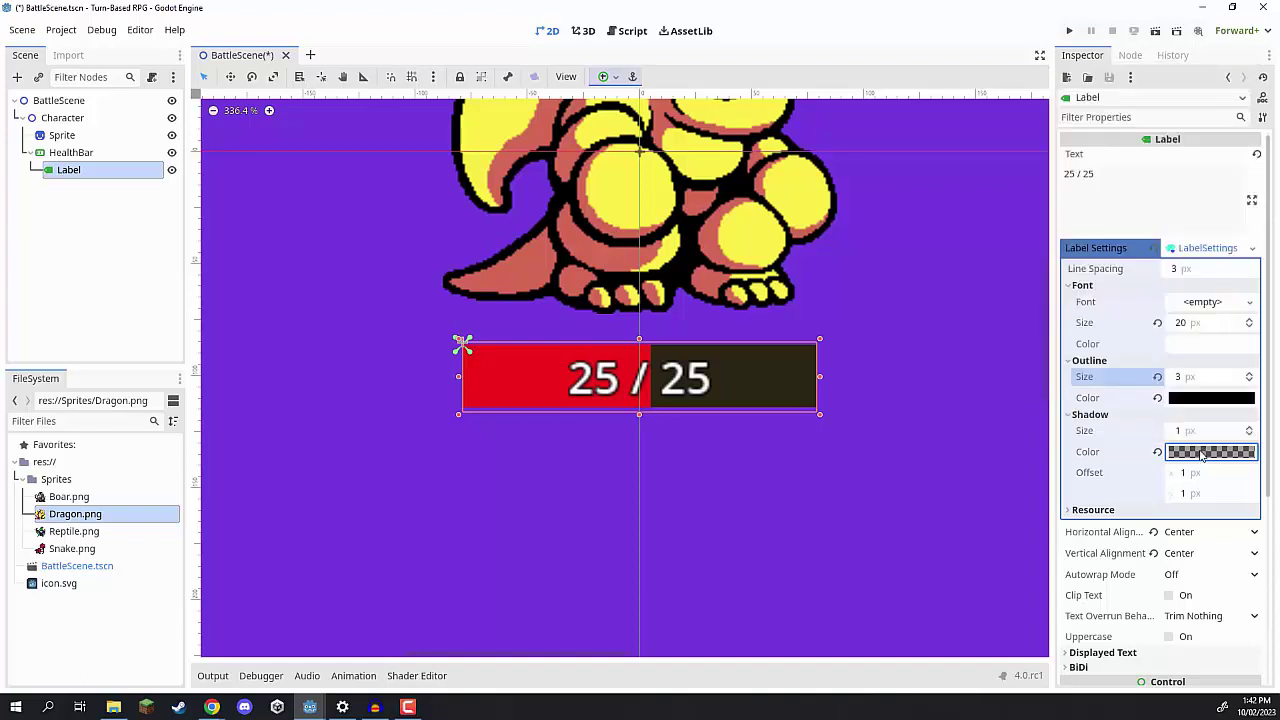
{"action": "left_click", "coordinate": [1179, 430]}
{"action": "type", "text": "3"}
{"action": "key", "text": "Return"}
{"action": "scroll", "coordinate": [627, 387], "scroll_direction": "down", "scroll_amount": 3}
{"action": "scroll", "coordinate": [620, 386], "scroll_direction": "up", "scroll_amount": 2}
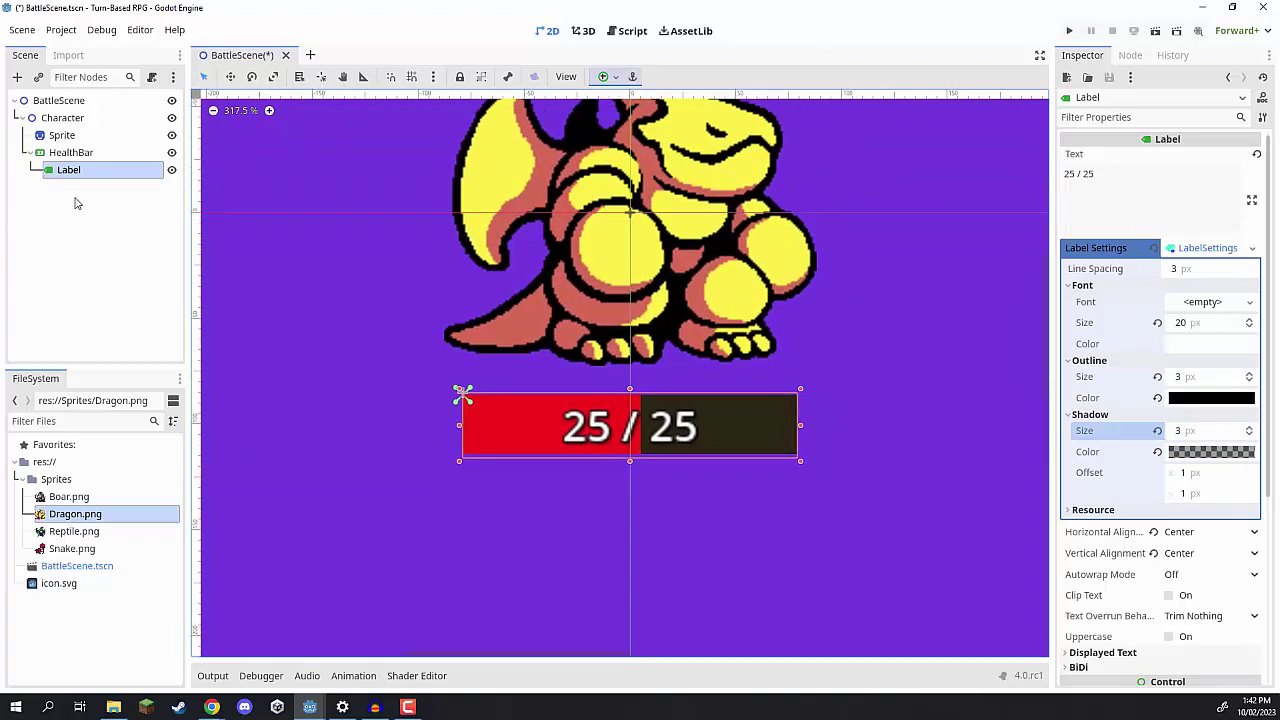
Rename the Label node to HealthText.
{"action": "double_click", "coordinate": [76, 170]}
{"action": "type", "text": "HealthText"}
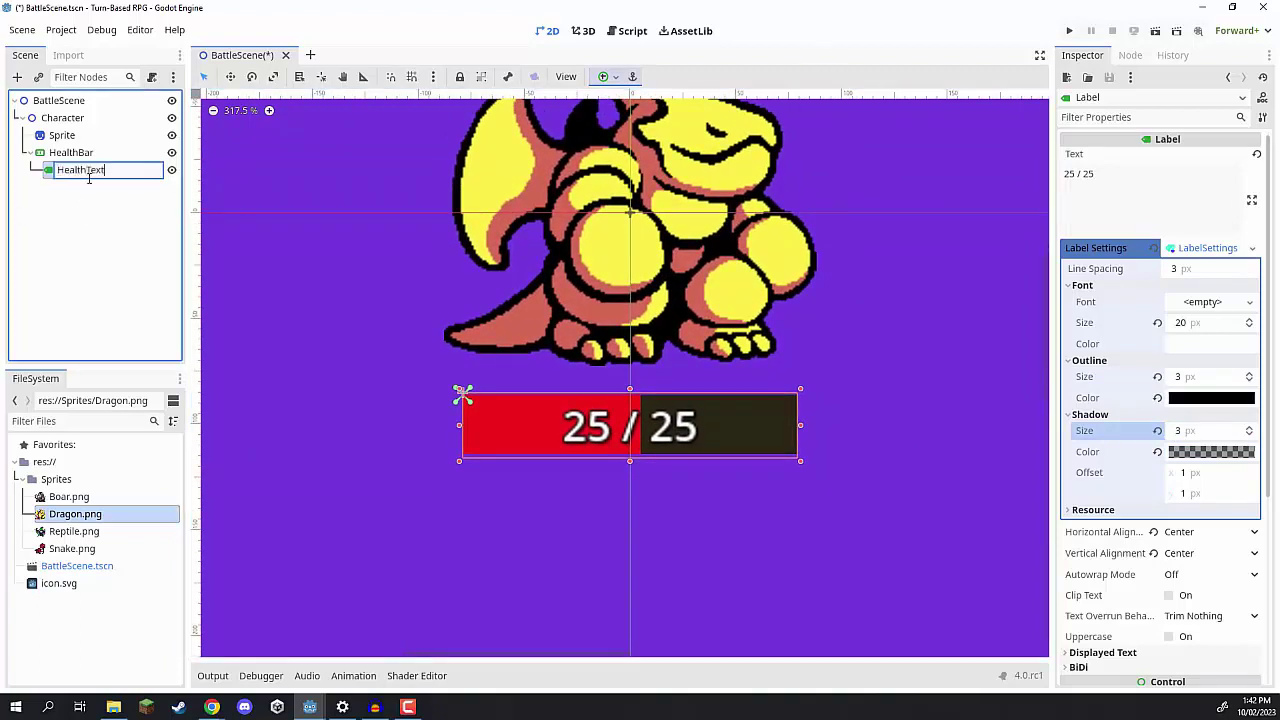
{"action": "key", "text": "Return"}
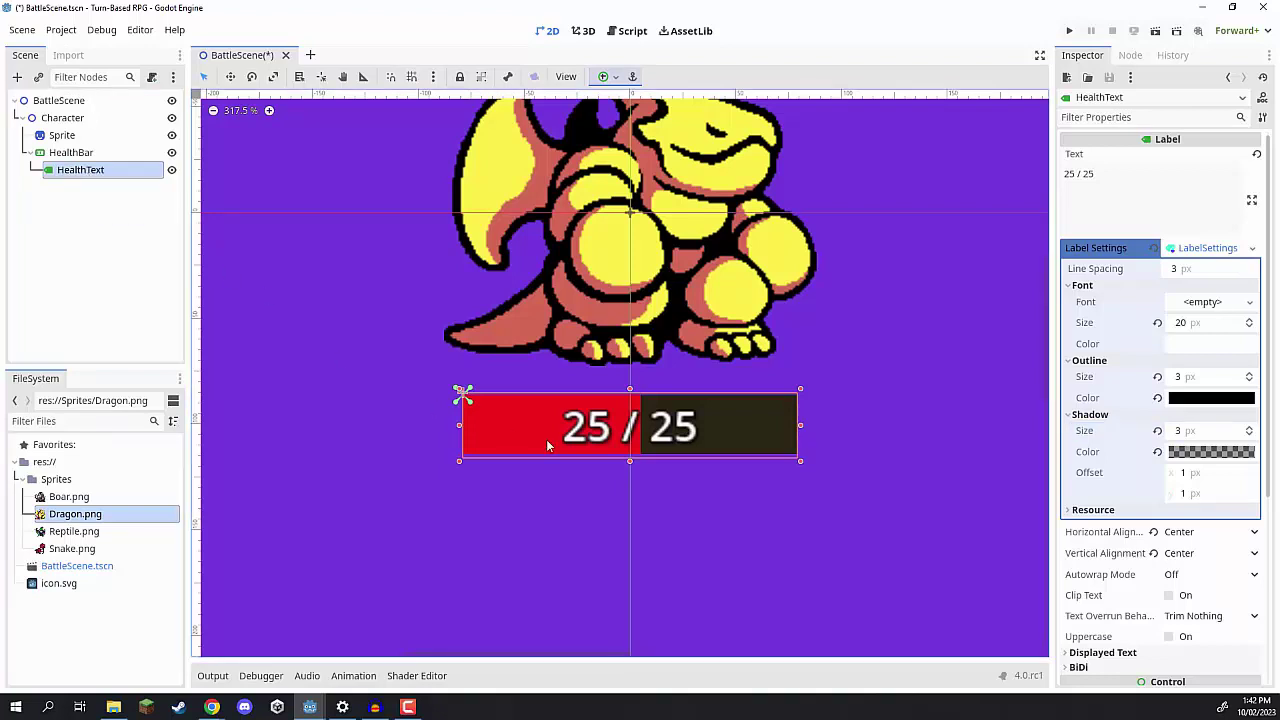
{"action": "scroll", "coordinate": [536, 399], "scroll_direction": "down", "scroll_amount": 2}
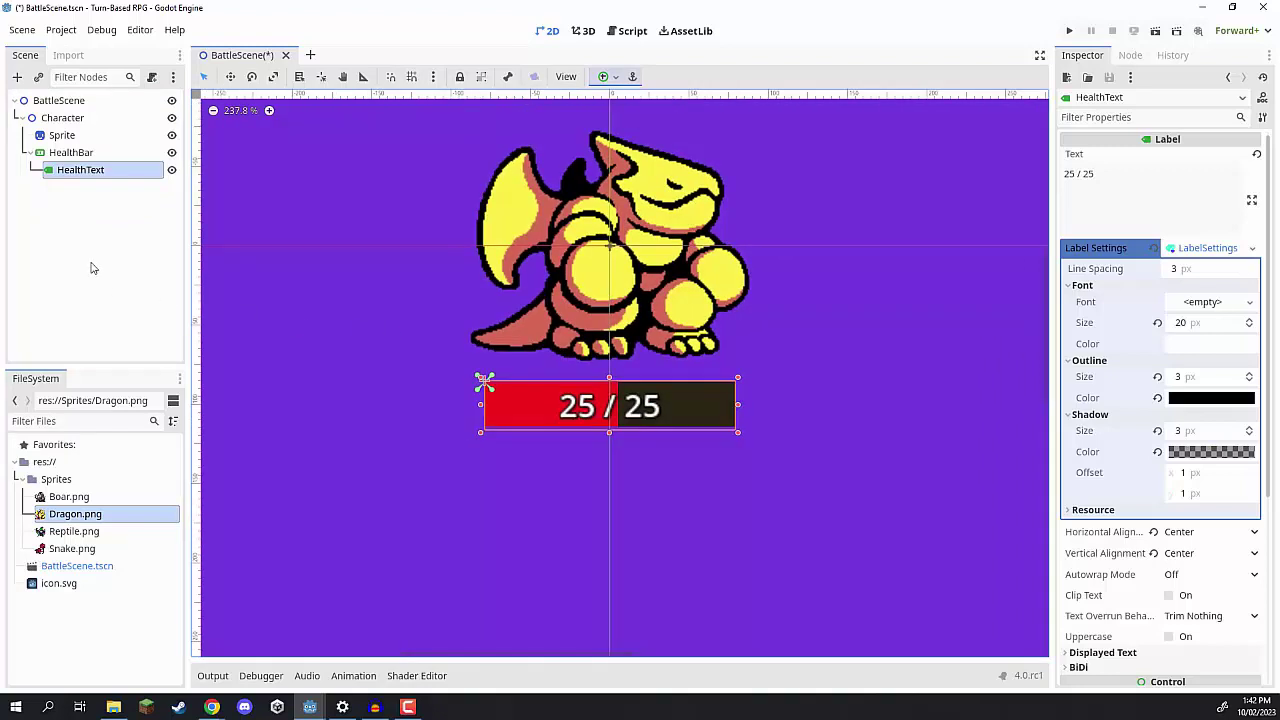
{"action": "left_click", "coordinate": [89, 266]}
{"action": "middle_click_drag", "start_coordinate": [537, 317], "coordinate": [548, 345]}
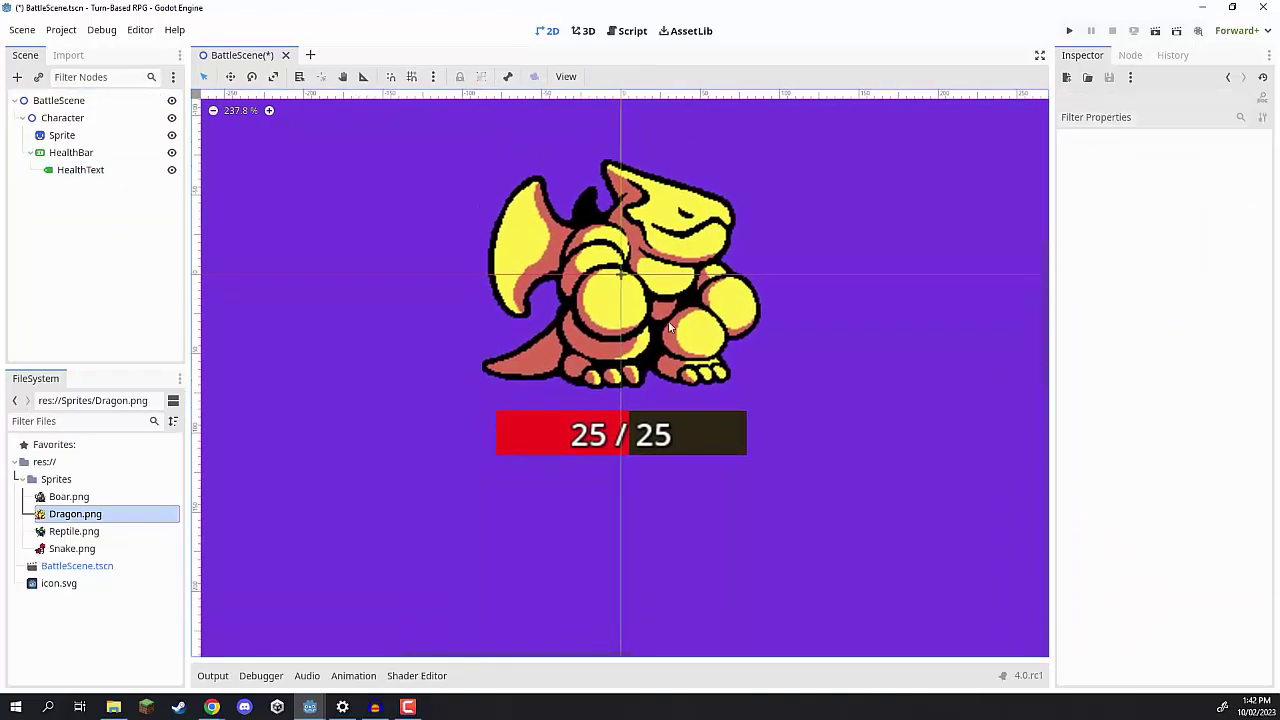
Review the Character, Sprite, HealthBar and HealthText nodes, then run the game.
{"action": "left_click", "coordinate": [66, 119]}
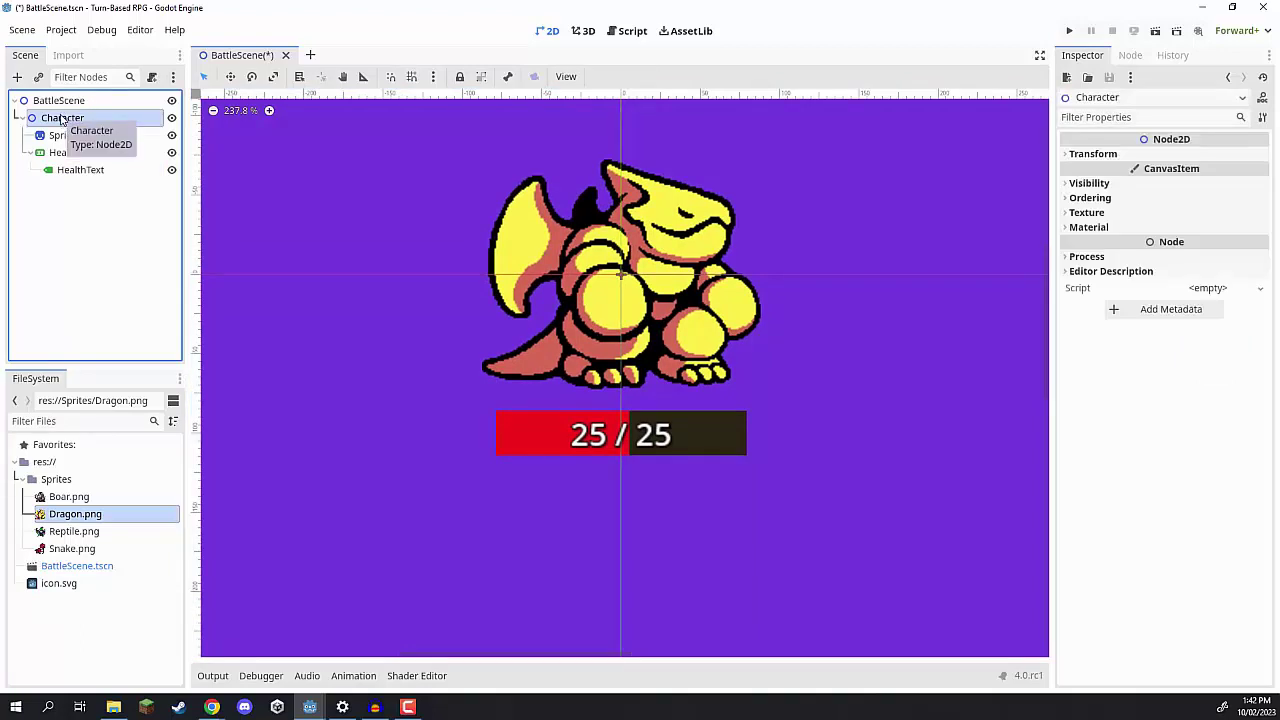
{"action": "left_click", "coordinate": [63, 137]}
{"action": "left_click", "coordinate": [92, 157]}
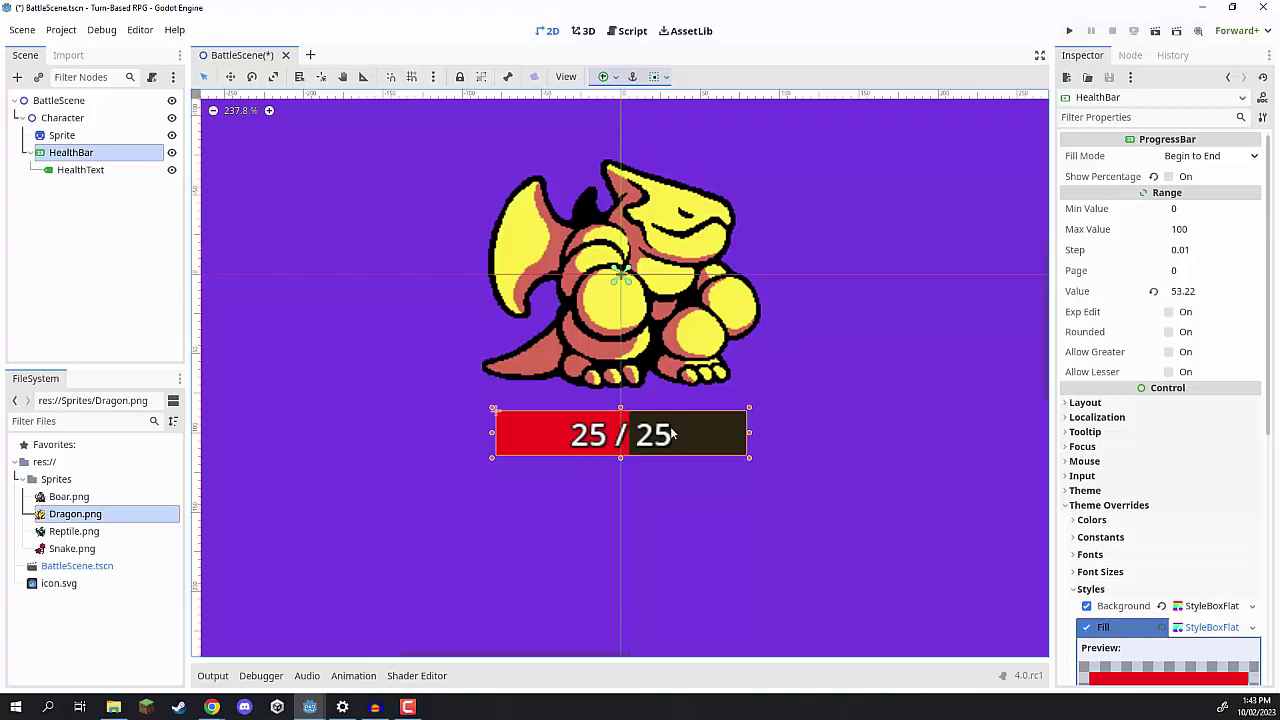
{"action": "left_click", "coordinate": [88, 170]}
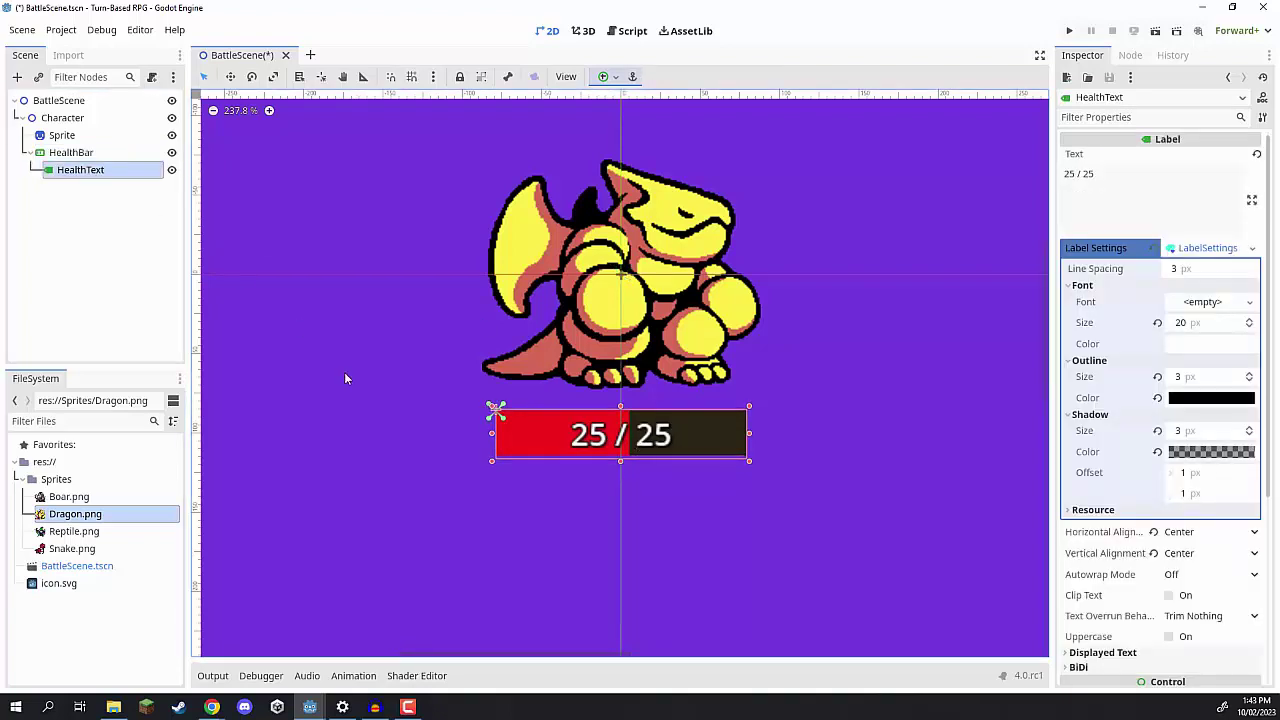
{"action": "left_click", "coordinate": [1072, 31]}
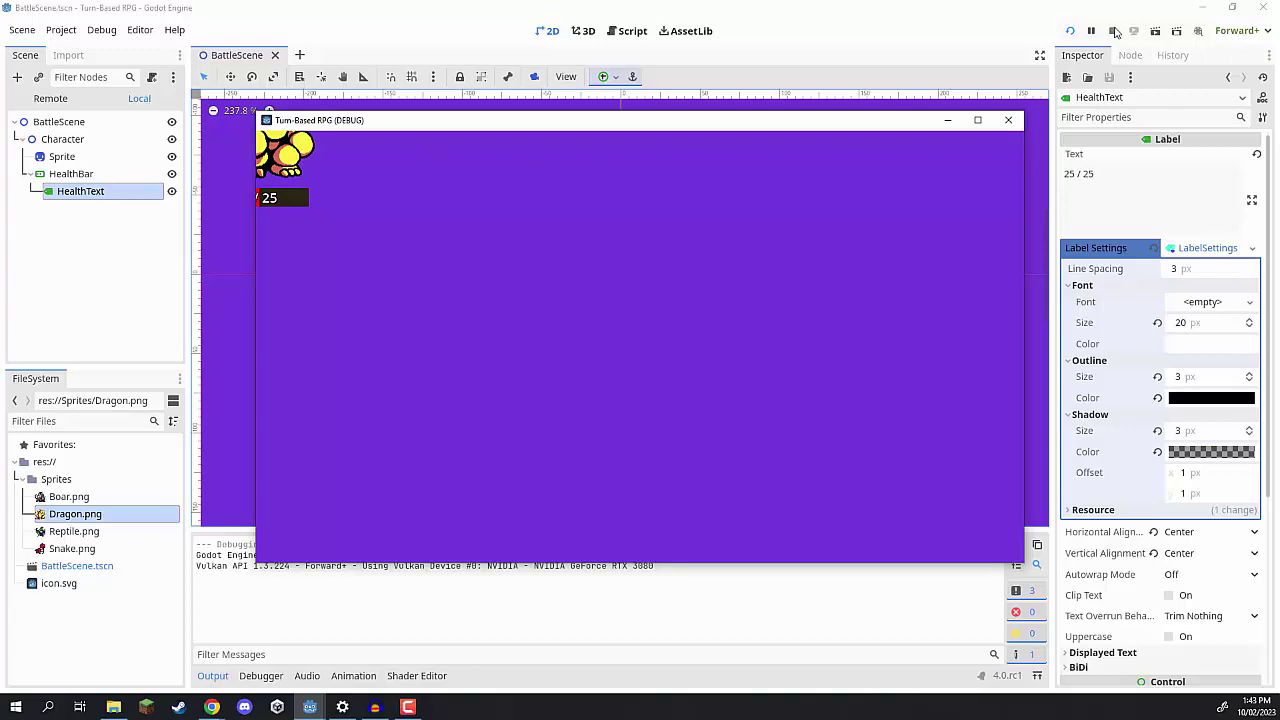
Stop the test run and deselect HealthText in the Scene dock.
{"action": "left_click", "coordinate": [1112, 31]}
{"action": "scroll", "coordinate": [594, 364], "scroll_direction": "down", "scroll_amount": 5}
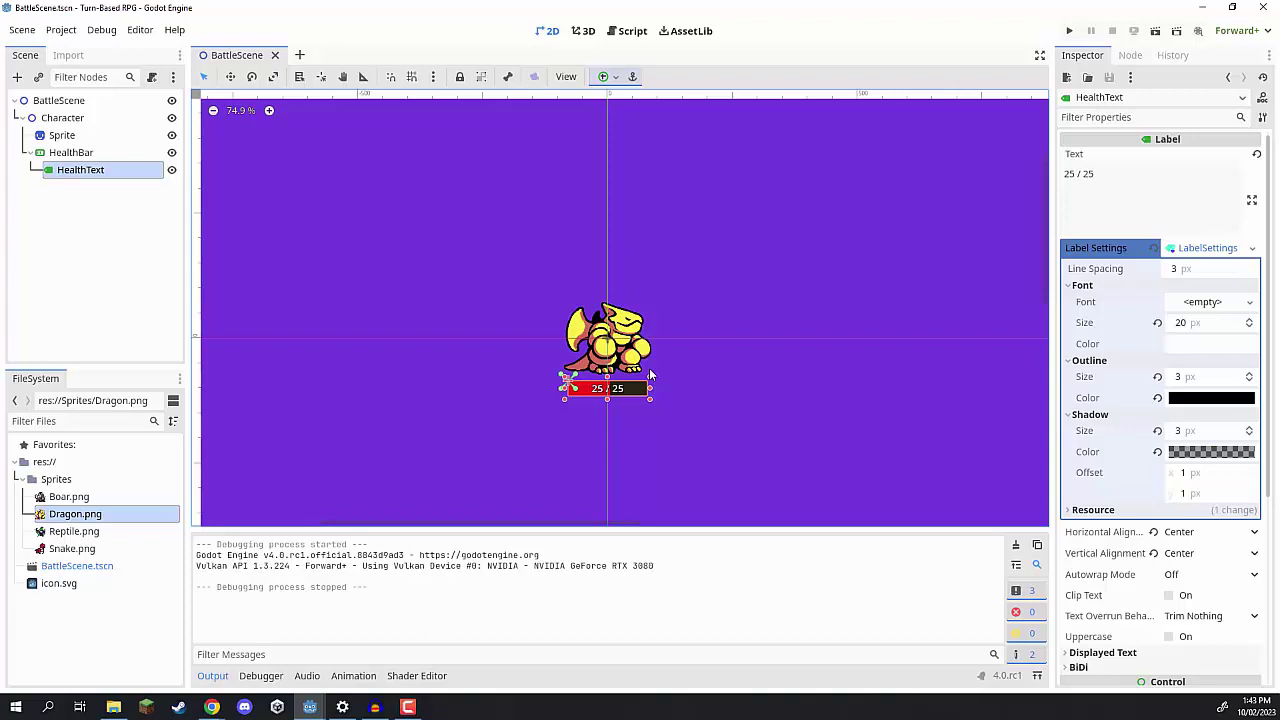
{"action": "left_click", "coordinate": [138, 248]}
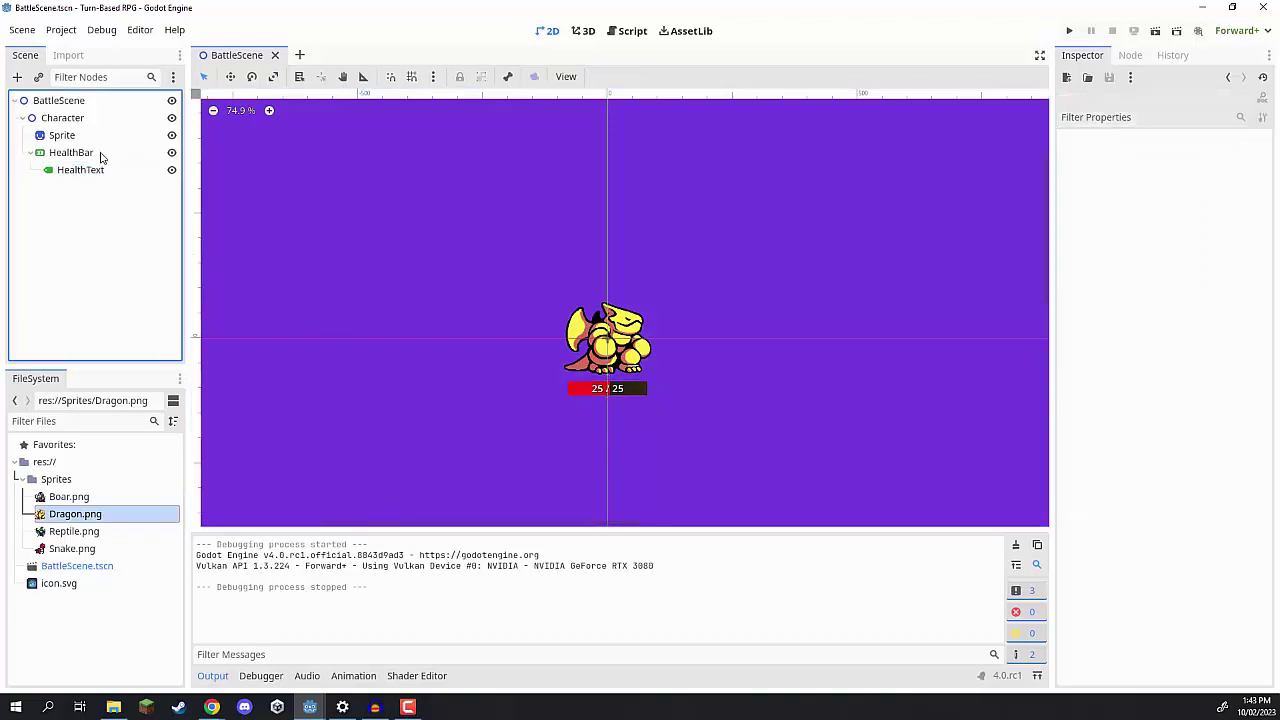
Add a Camera2D node to the battle scene.
{"action": "left_click", "coordinate": [17, 77]}
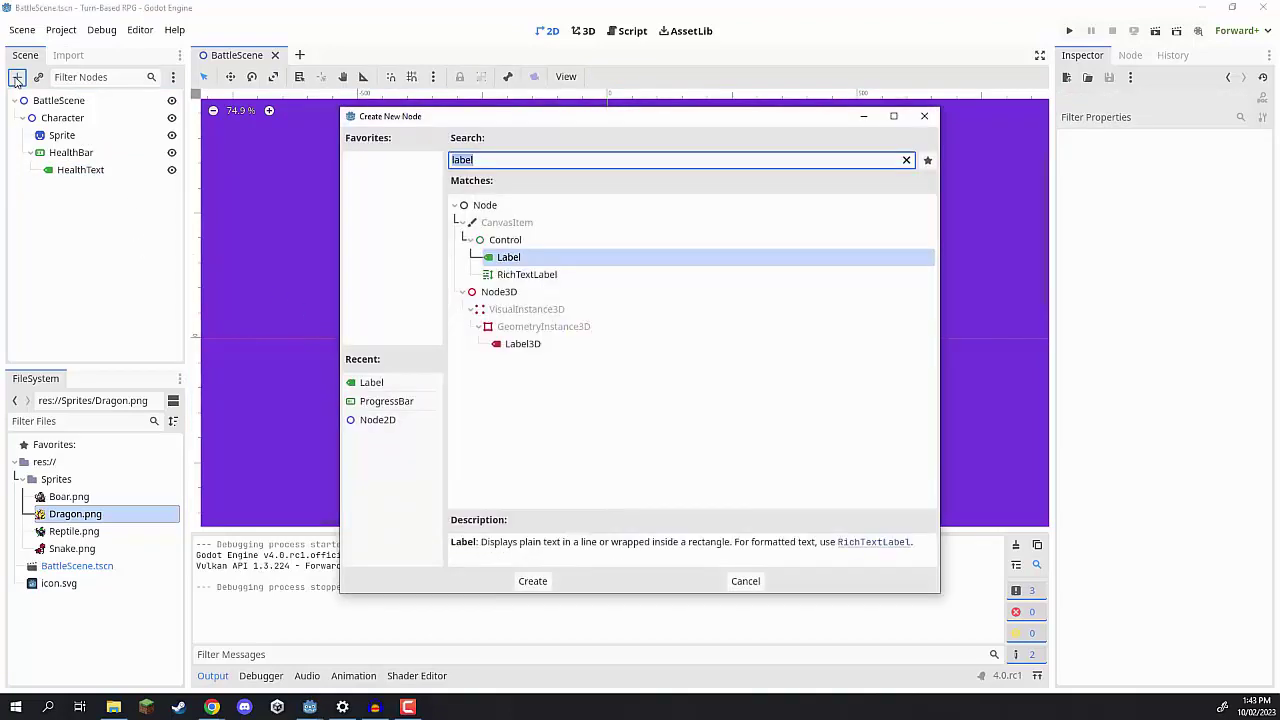
{"action": "type", "text": "camera"}
{"action": "key", "text": "Return"}
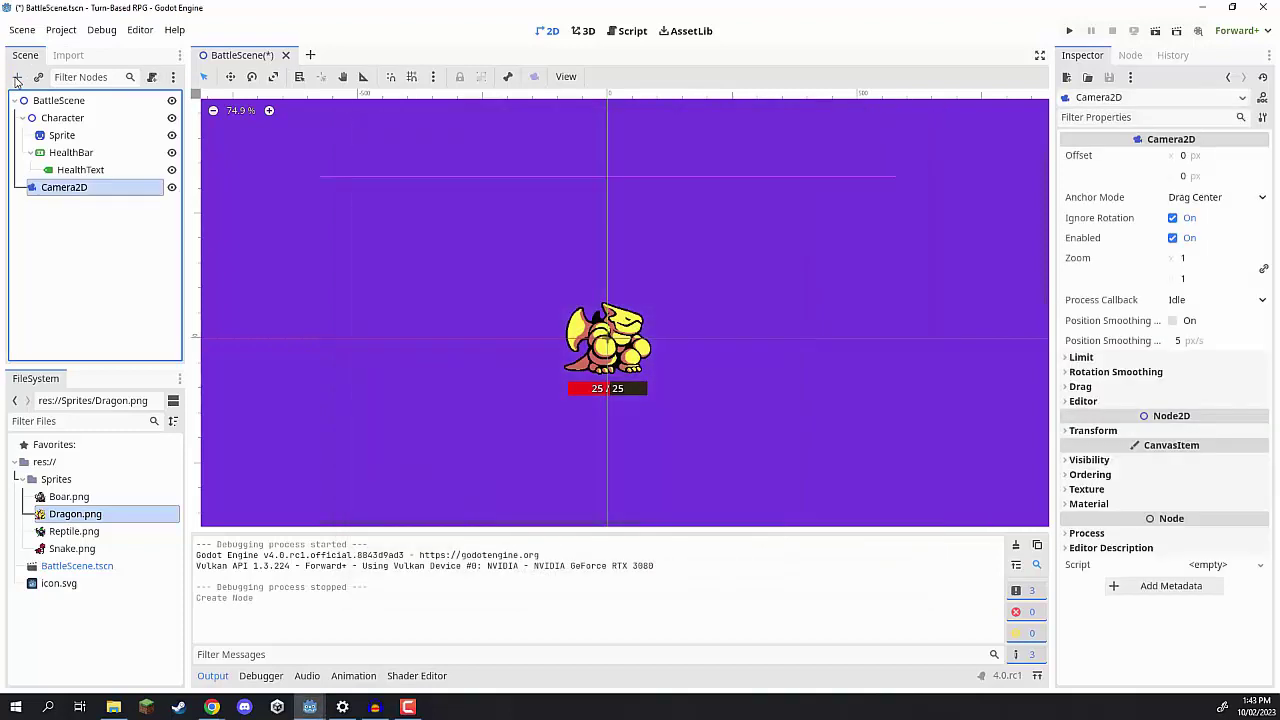
{"action": "scroll", "coordinate": [563, 330], "scroll_direction": "down", "scroll_amount": 5}
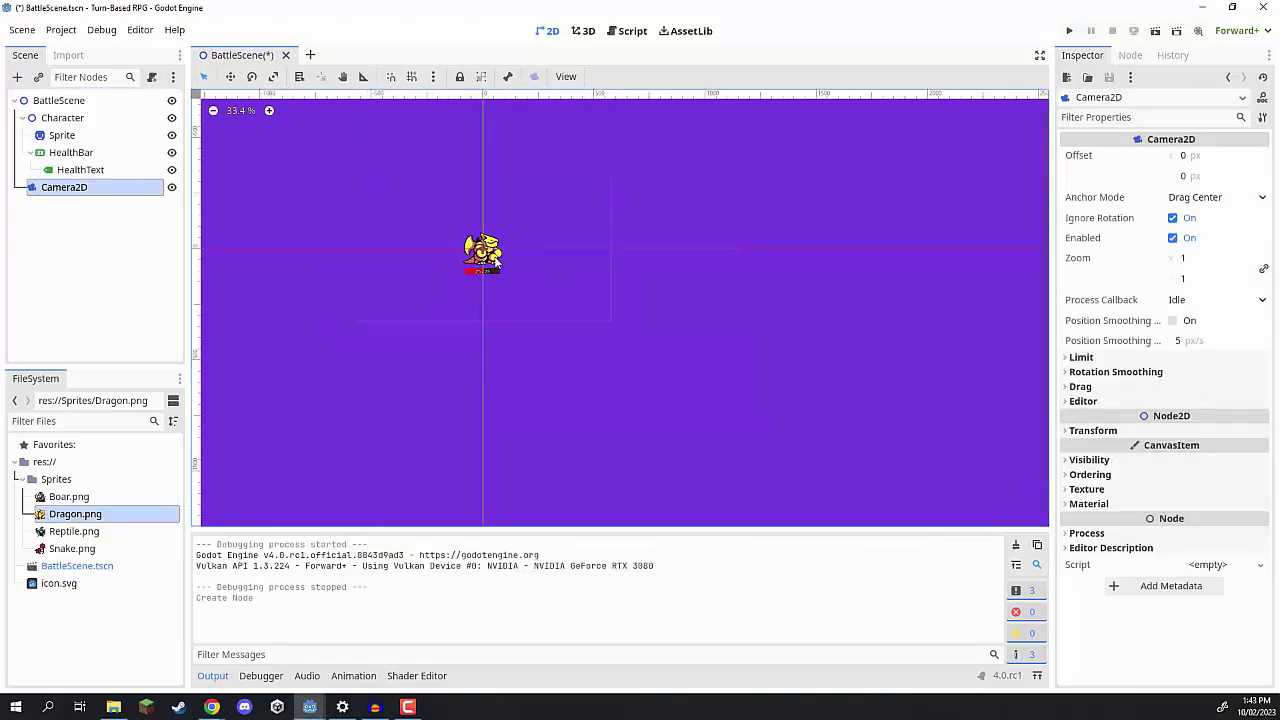
{"action": "scroll", "coordinate": [563, 230], "scroll_direction": "up", "scroll_amount": 2}
{"action": "right_click", "coordinate": [656, 236]}
{"action": "left_click", "coordinate": [637, 222]}
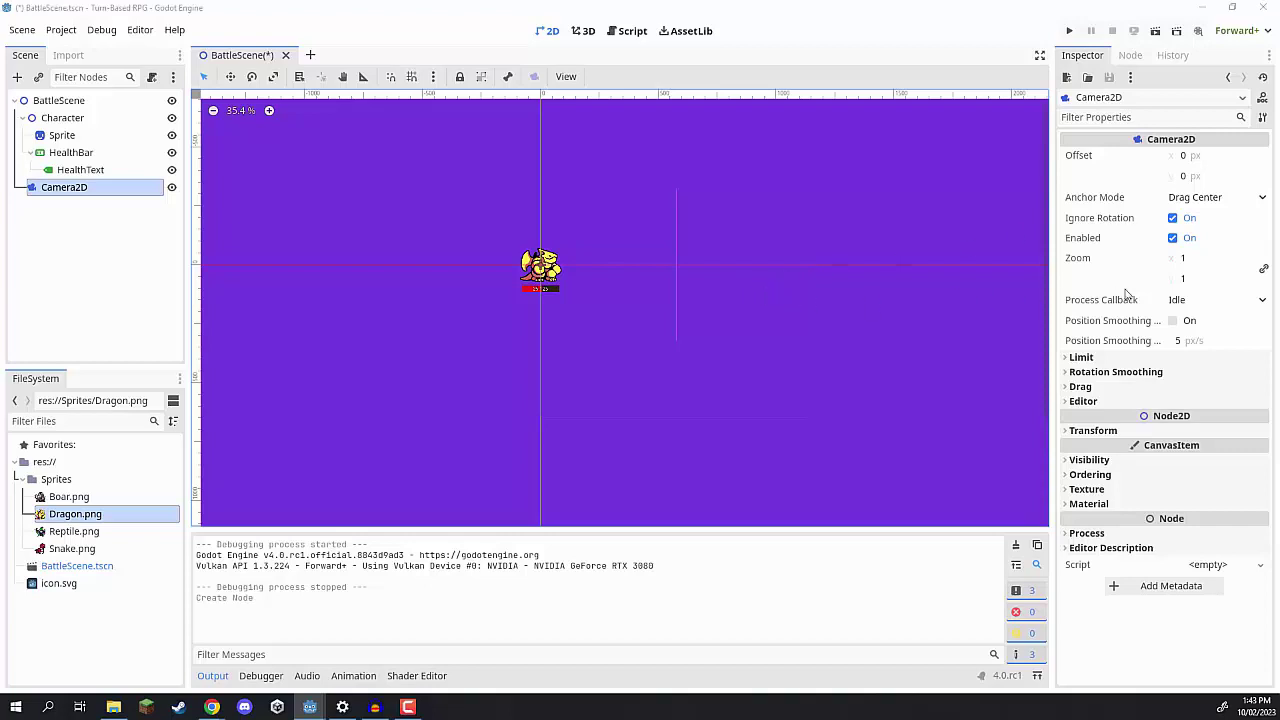
Set the camera zoom to 1.5, save the scene with Ctrl+S, and run the game.
{"action": "left_click", "coordinate": [1207, 260]}
{"action": "type", "text": "1.5"}
{"action": "key", "text": "Return"}
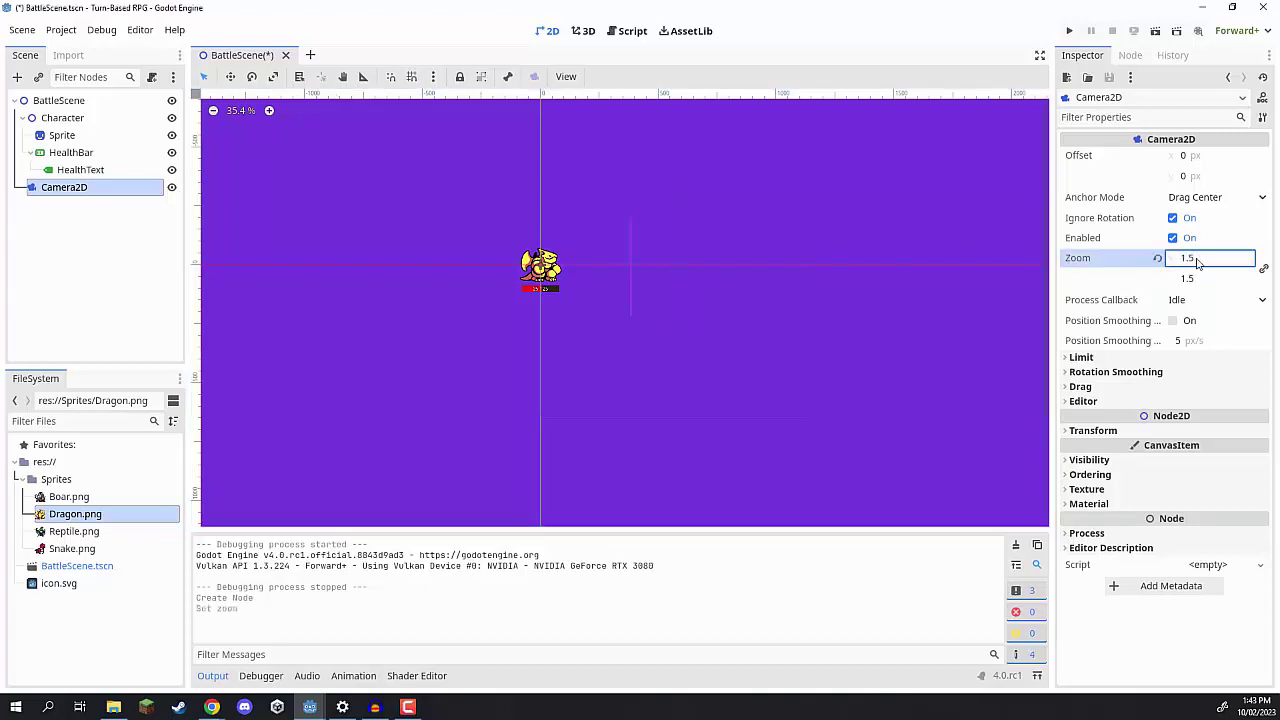
{"action": "key", "text": "ctrl+s"}
{"action": "scroll", "coordinate": [985, 284], "scroll_direction": "up", "scroll_amount": 4}
{"action": "left_click", "coordinate": [1069, 31]}
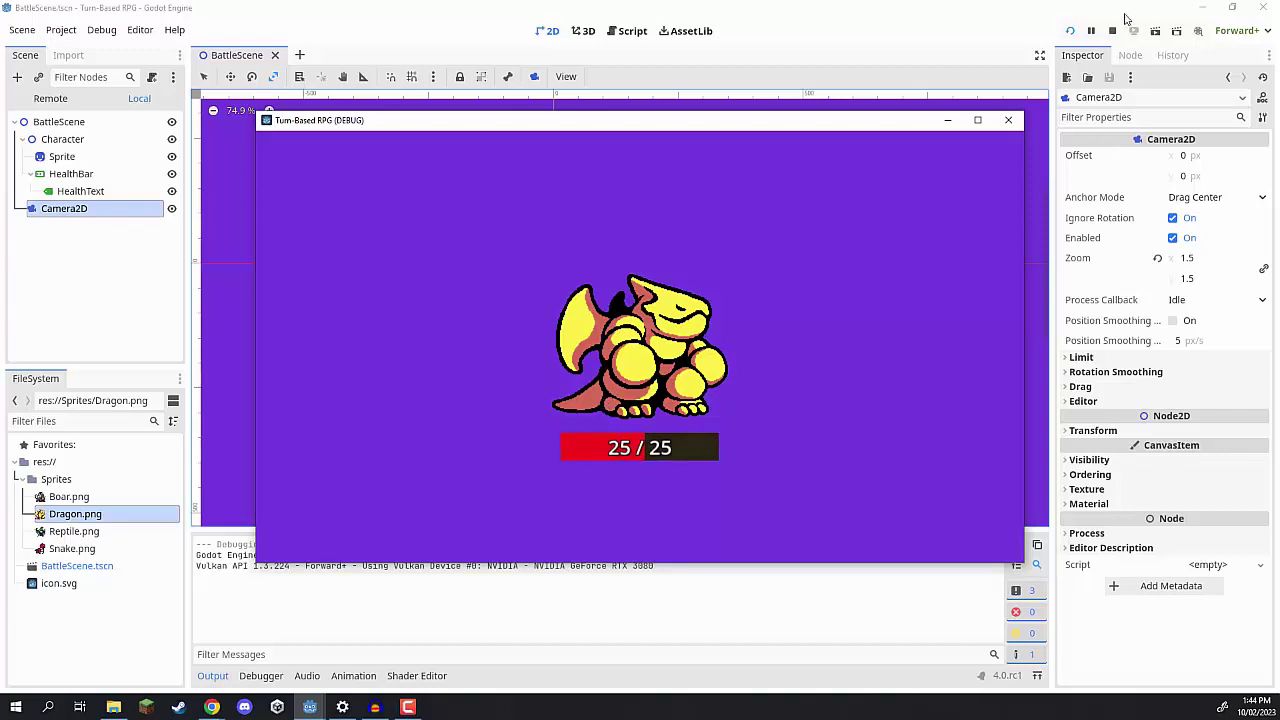
Stop the running game and drag the Character branch into FileSystem to save it as a scene.
{"action": "left_click", "coordinate": [1112, 31]}
{"action": "left_click", "coordinate": [132, 228]}
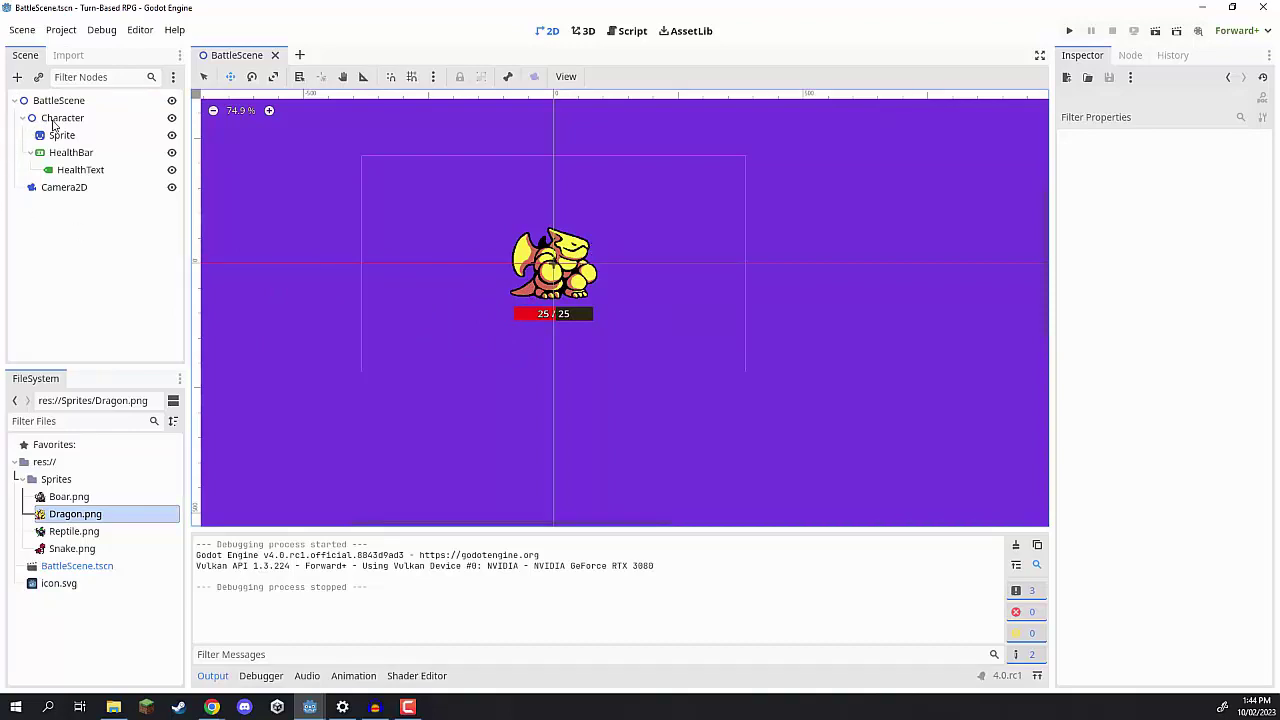
{"action": "left_click_drag", "start_coordinate": [58, 120], "coordinate": [77, 634]}
Save the branch as Character.tscn, then open Character.tscn from FileSystem for editing.
{"action": "type", "text": "Charac"}
{"action": "type", "text": "ter"}
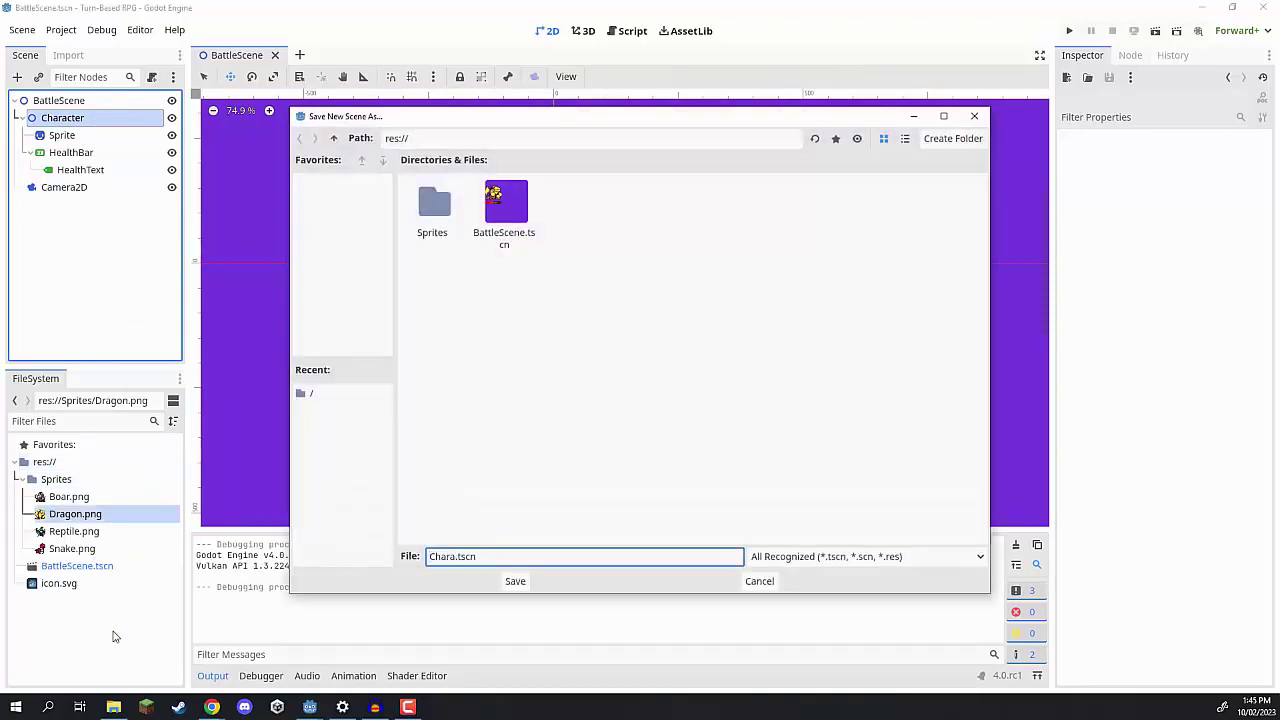
{"action": "key", "text": "Return"}
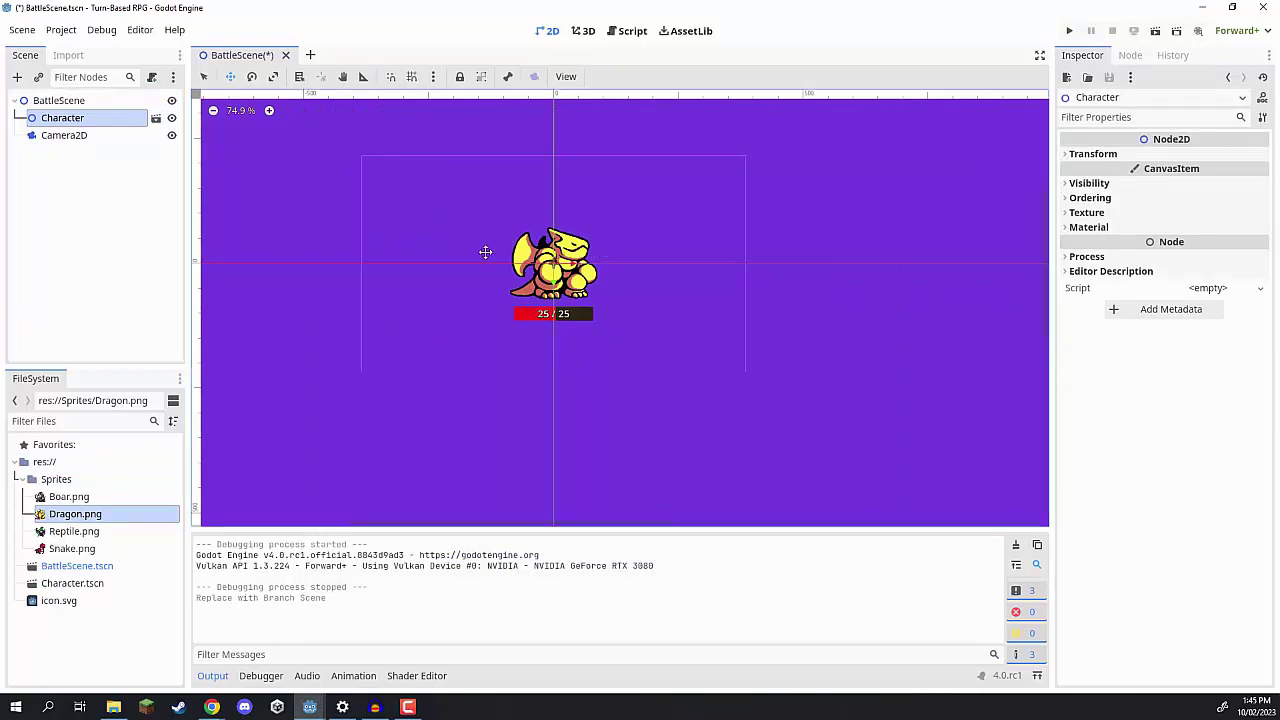
{"action": "left_click", "coordinate": [125, 256]}
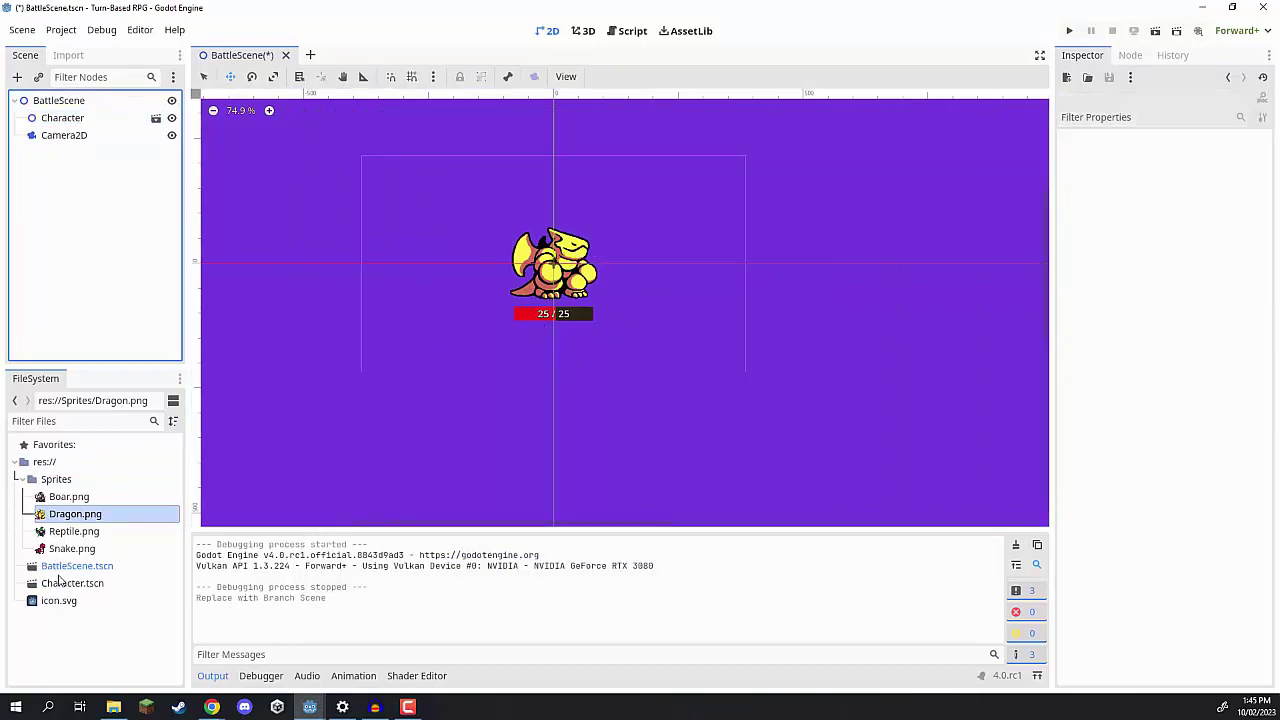
{"action": "double_click", "coordinate": [66, 585]}
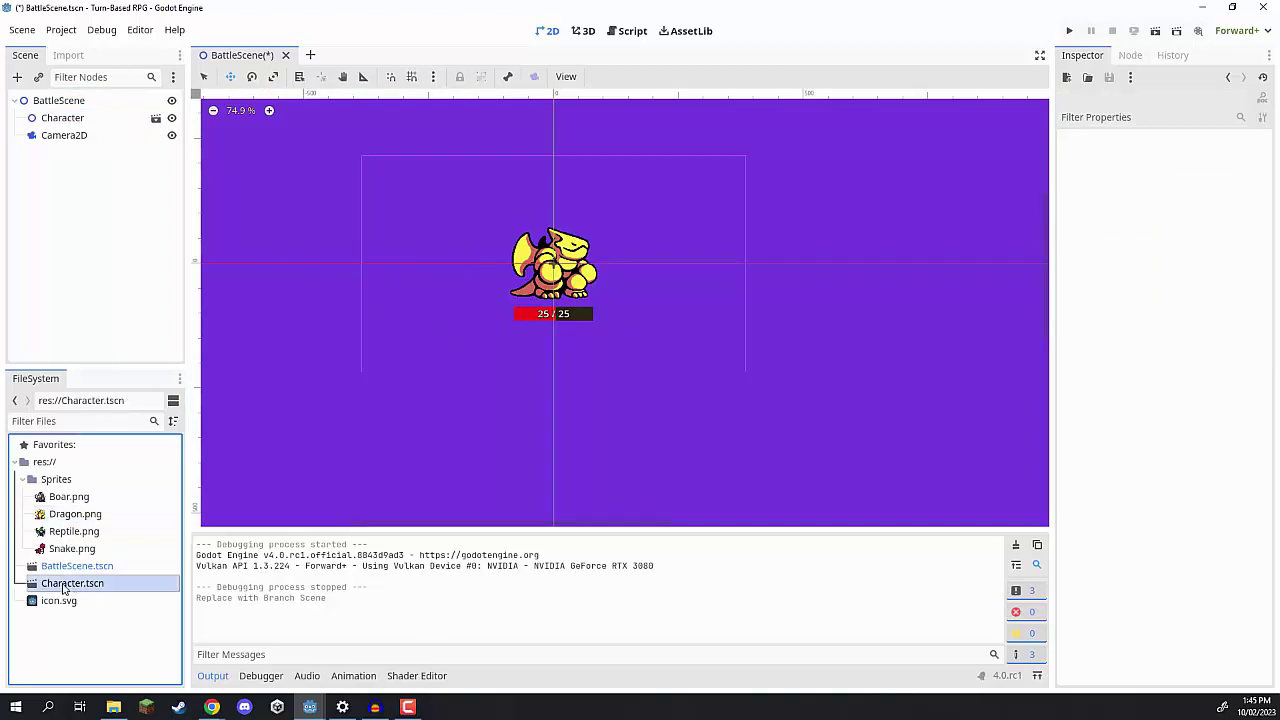
{"action": "right_click", "coordinate": [381, 224]}
Look through the Sprite, HealthBar and HealthText nodes, then select the Character root to attach a script.
{"action": "left_click", "coordinate": [429, 197]}
{"action": "middle_click_drag", "start_coordinate": [429, 197], "coordinate": [481, 234]}
{"action": "left_click", "coordinate": [55, 118]}
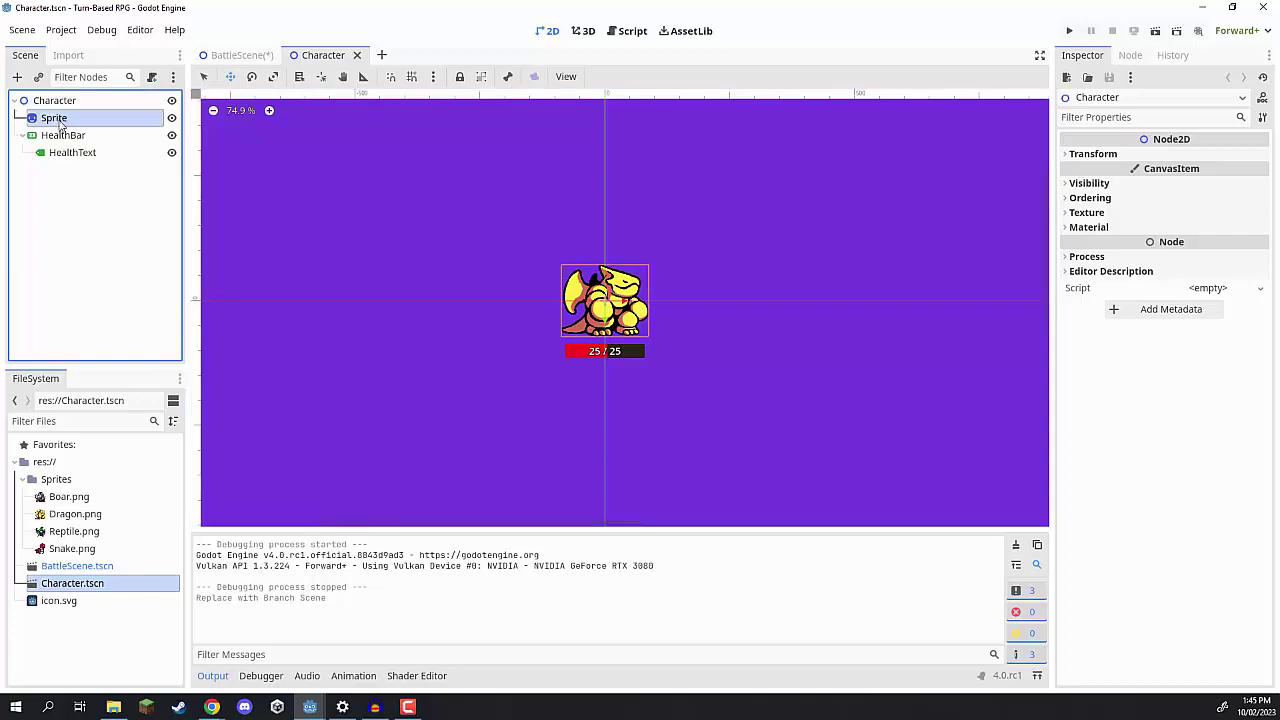
{"action": "key", "text": "Down"}
{"action": "key", "text": "Down"}
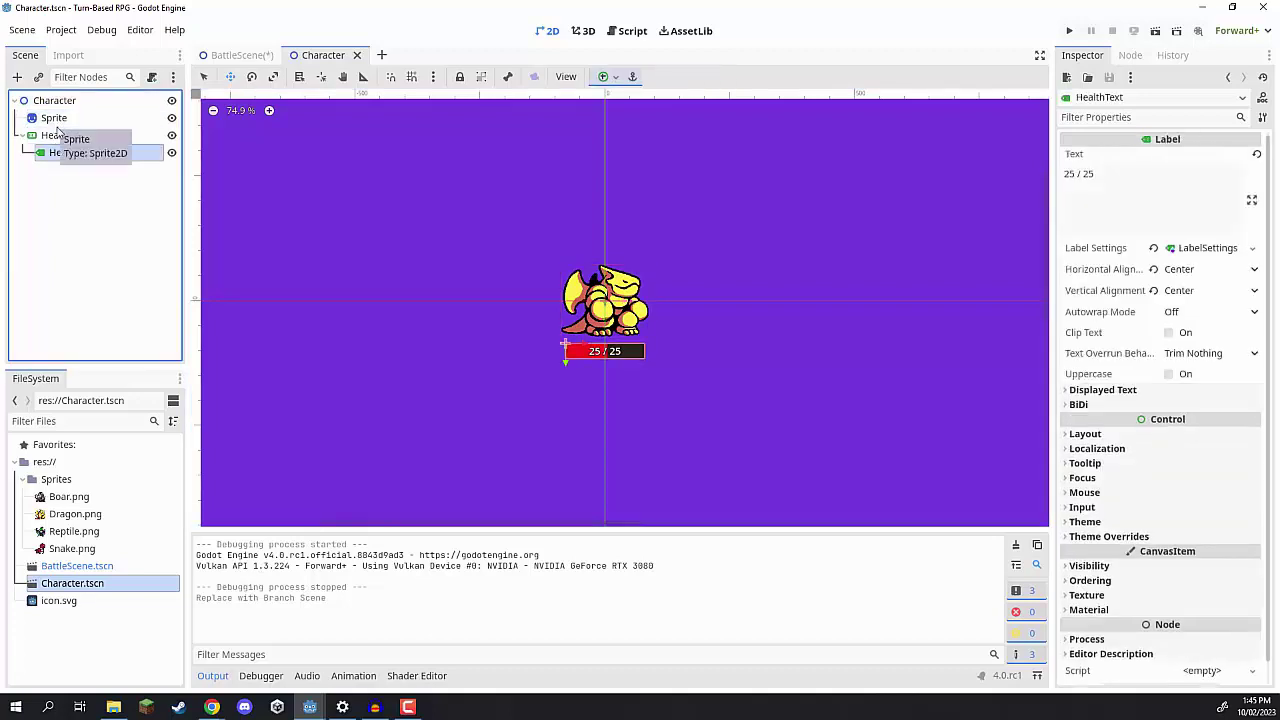
{"action": "left_click", "coordinate": [51, 217]}
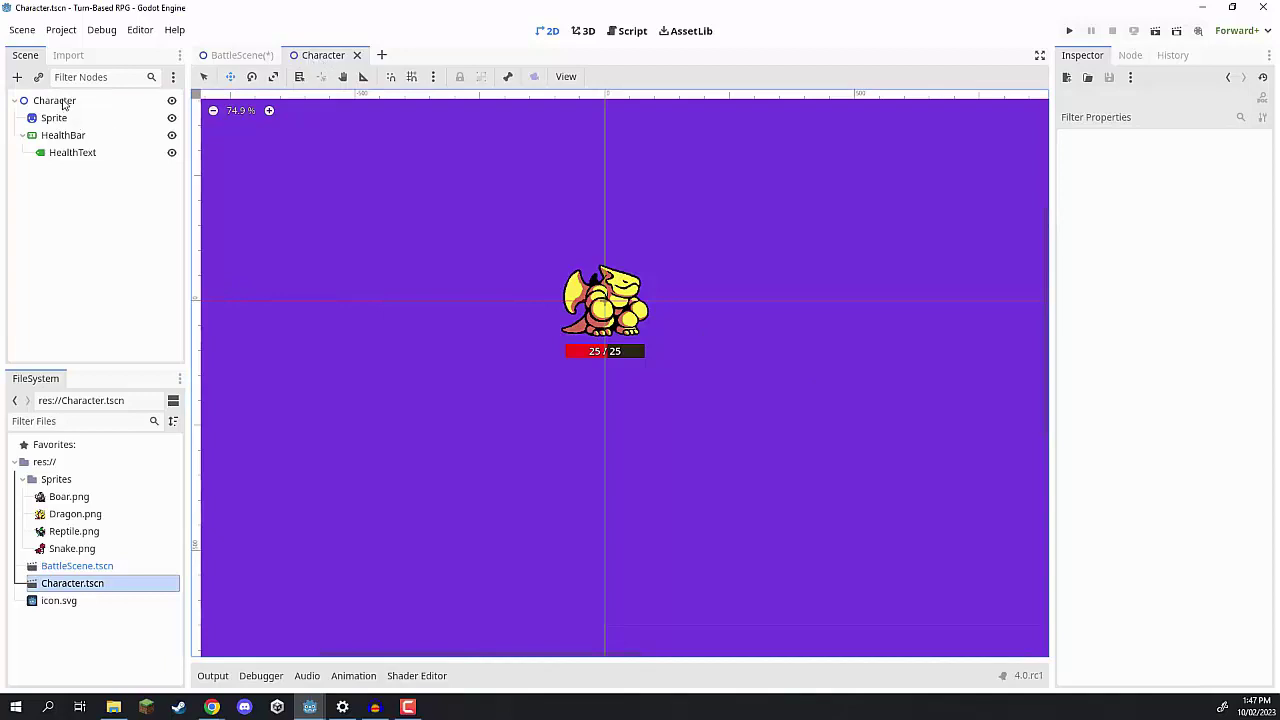
{"action": "left_click", "coordinate": [52, 100]}
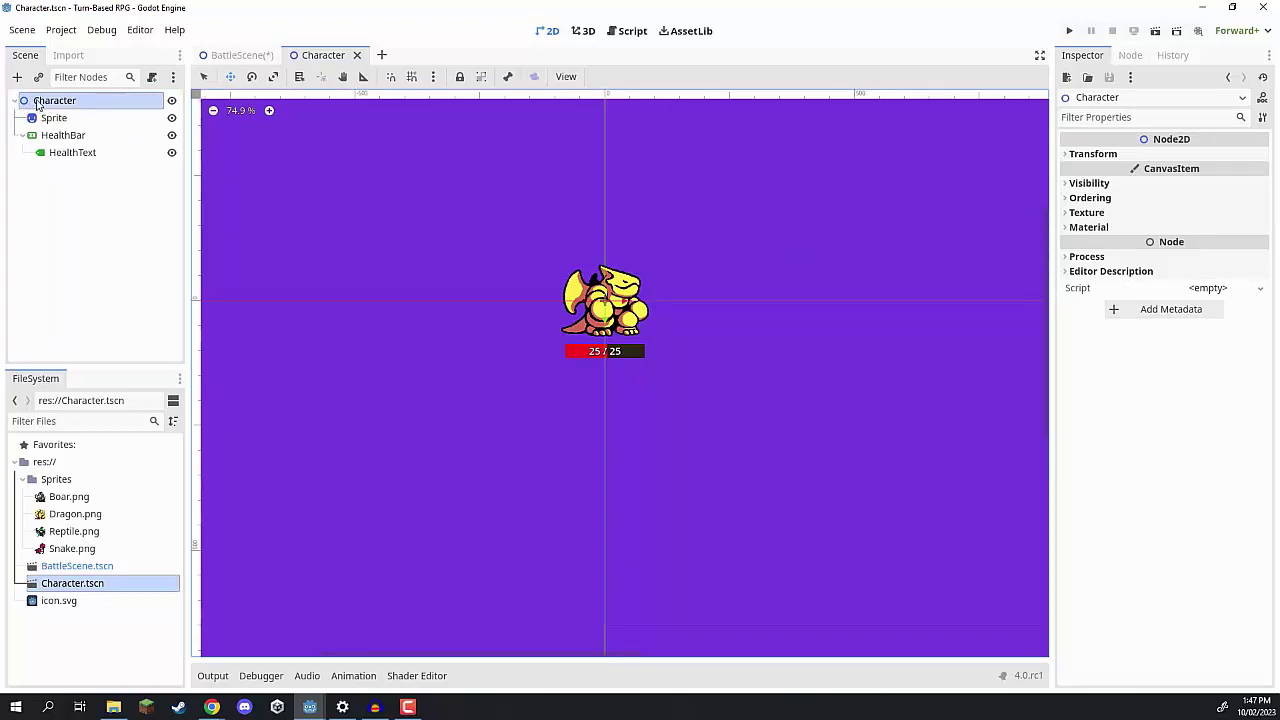
{"action": "left_click", "coordinate": [1260, 288]}
Create the GDScript res://Character.gd inheriting Node2D and open it in the script editor.
{"action": "left_click", "coordinate": [1236, 305]}
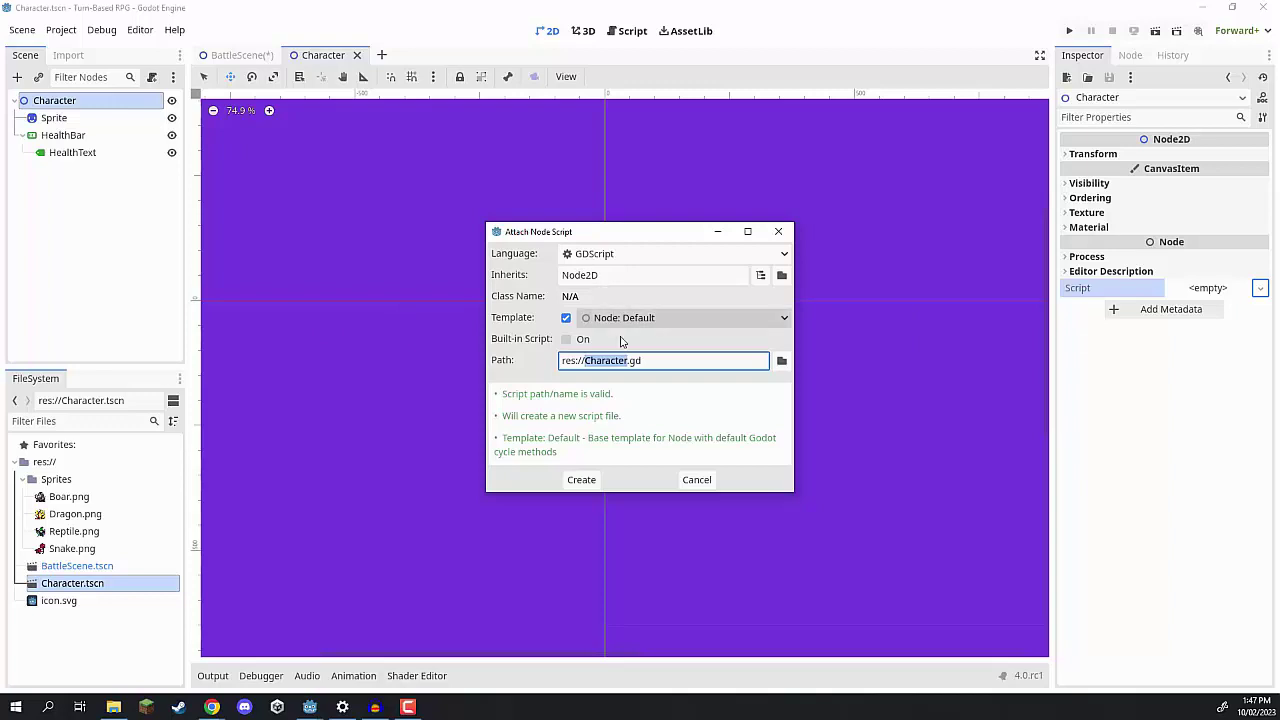
{"action": "left_click", "coordinate": [579, 481]}
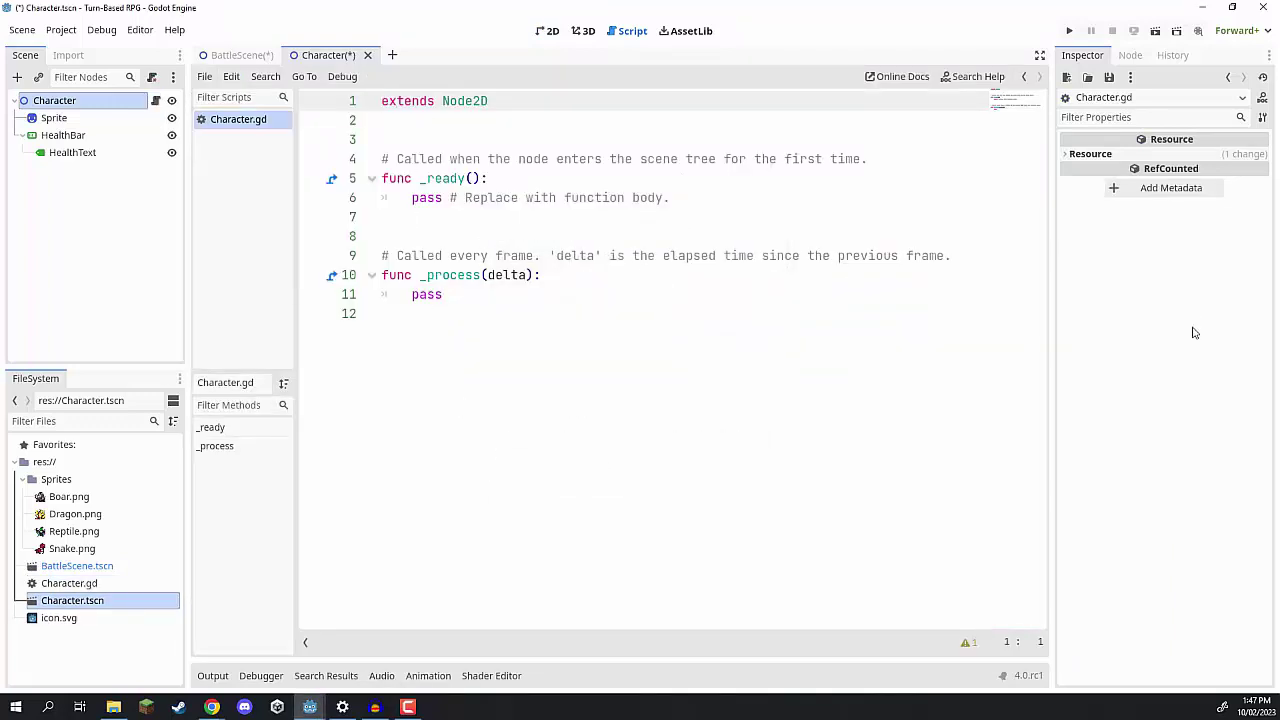
{"action": "scroll", "coordinate": [548, 256], "scroll_direction": "up", "scroll_amount": 3, "text": "ctrl"}
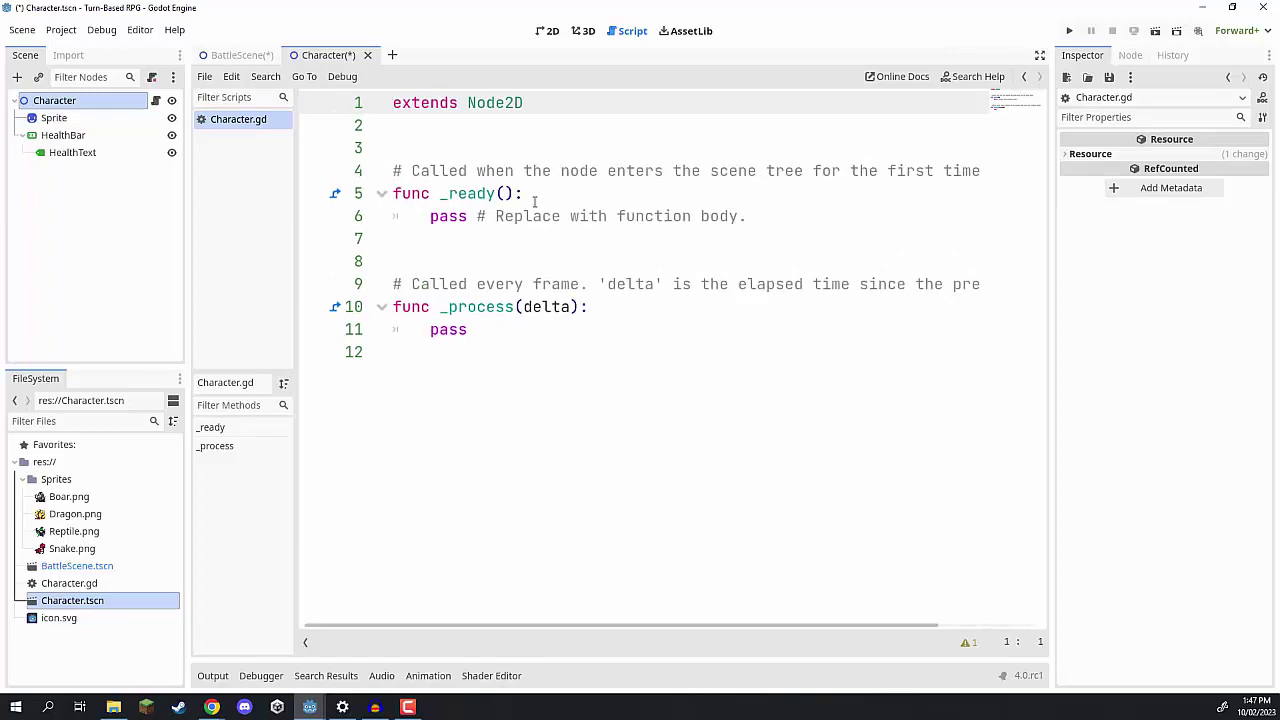
Add 'class_name Character' on line 2 and save.
{"action": "left_click", "coordinate": [470, 125]}
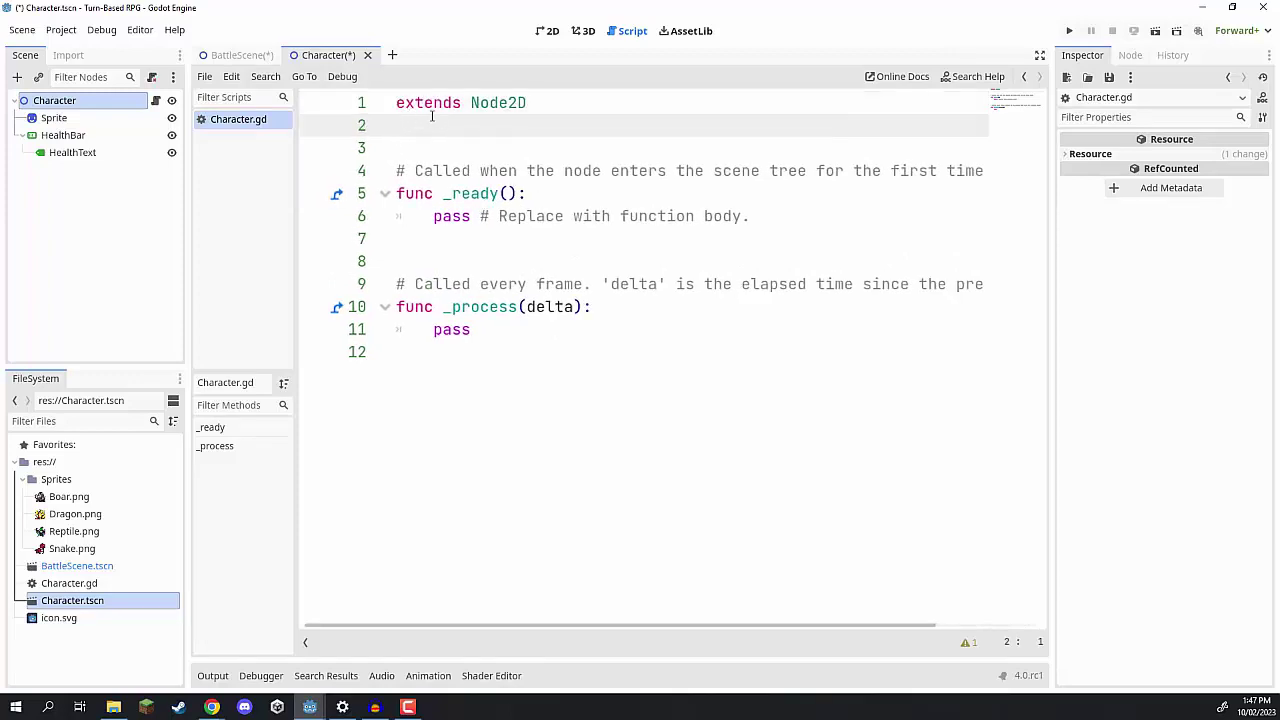
{"action": "type", "text": "class_"}
{"action": "key", "text": "Return"}
{"action": "type", "text": "Character"}
{"action": "key", "text": "ctrl+s"}
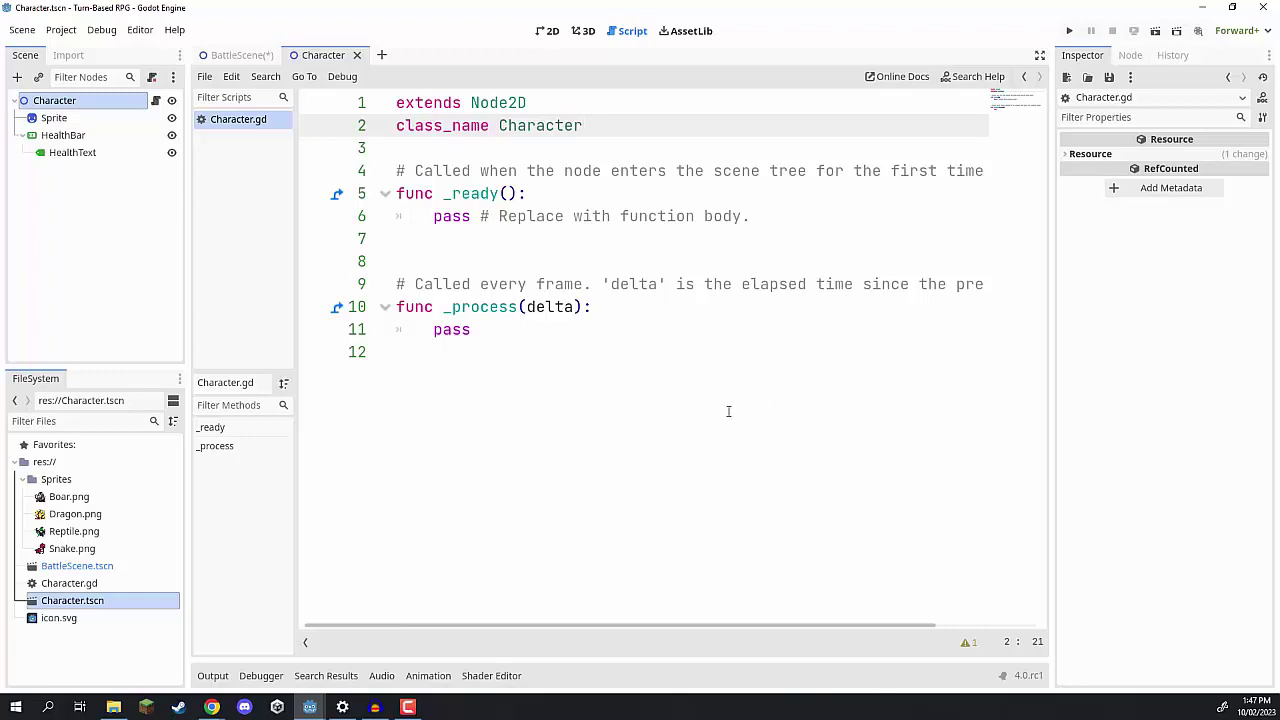
{"action": "left_click_drag", "start_coordinate": [728, 411], "coordinate": [356, 110]}
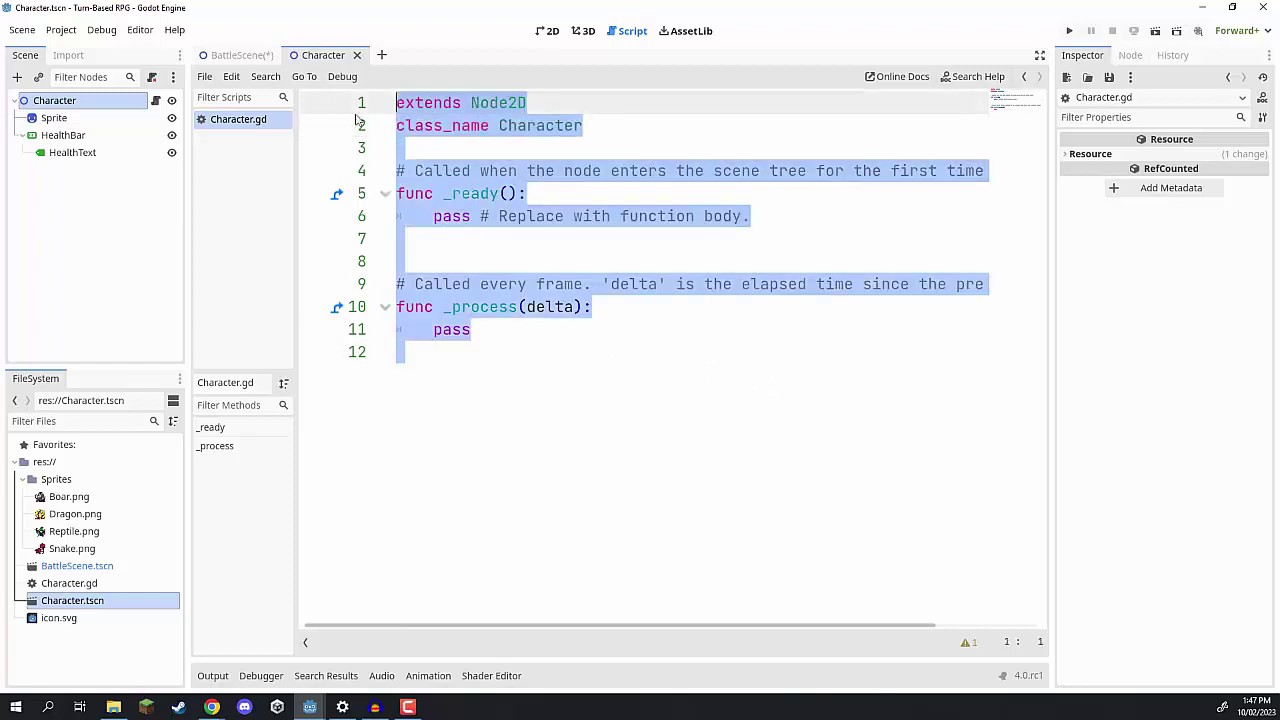
{"action": "left_click", "coordinate": [490, 157]}
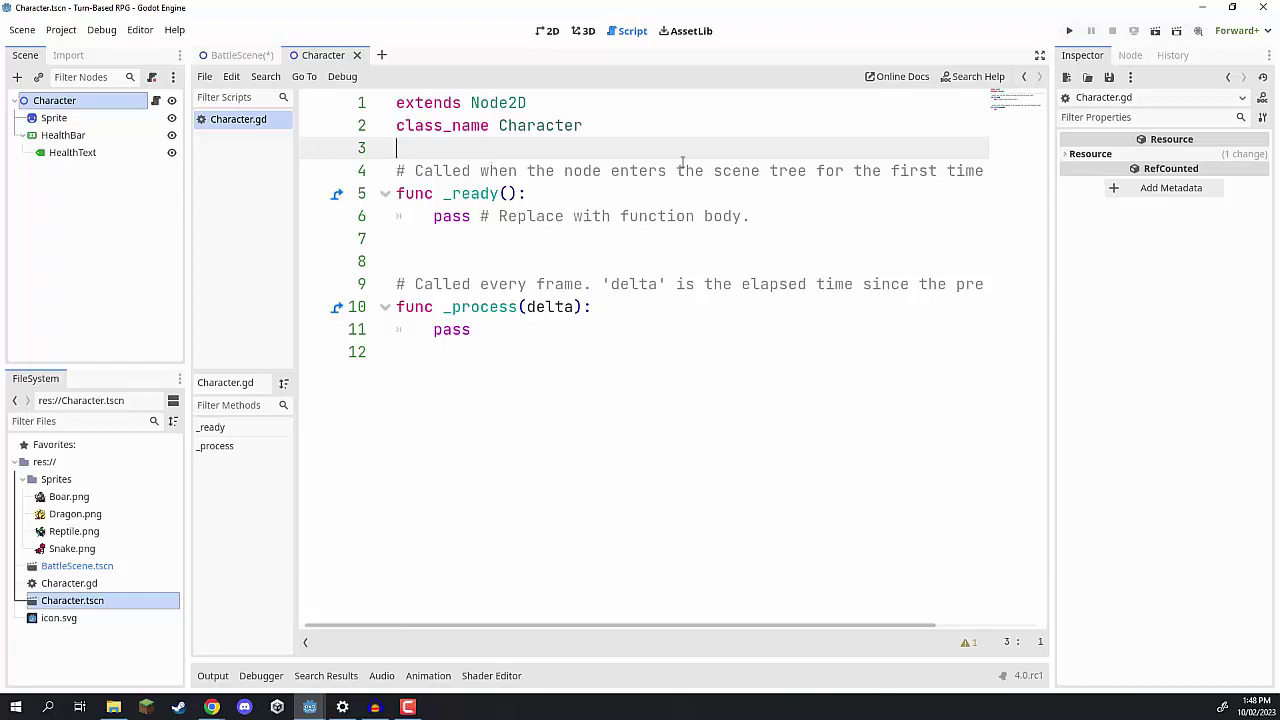
{"action": "key", "text": "F10"}
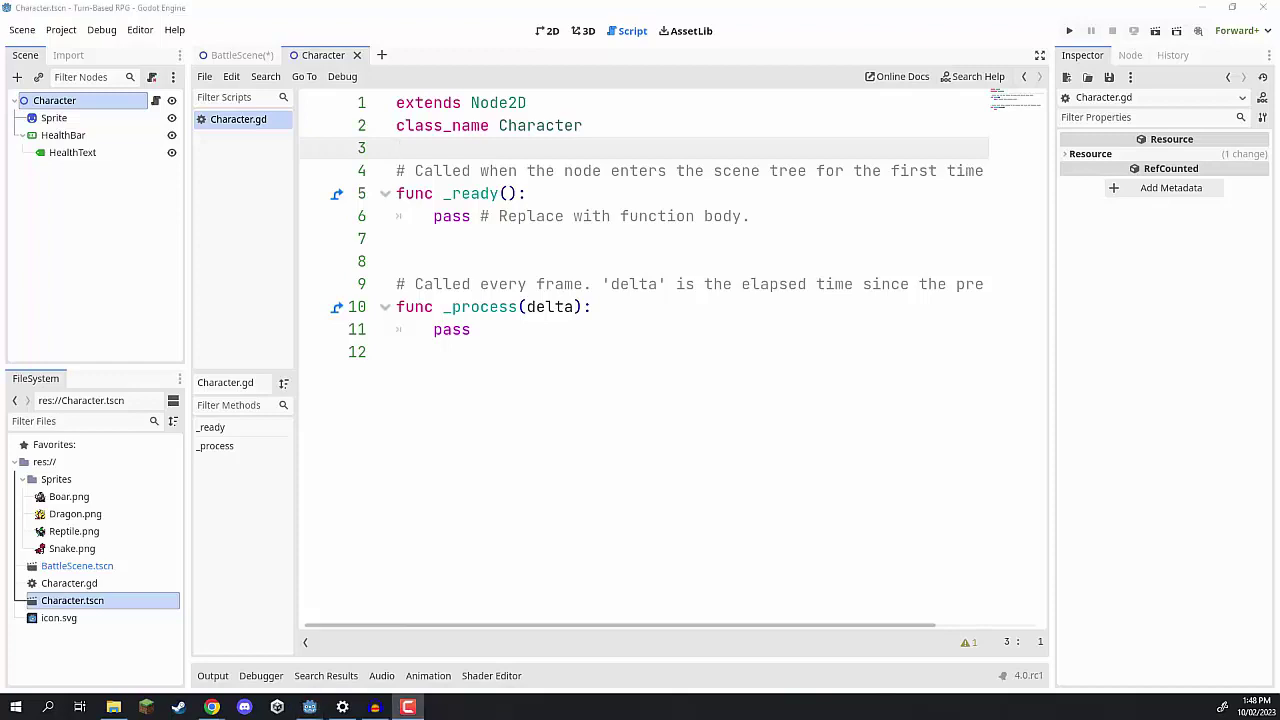
{"action": "left_click", "coordinate": [579, 146]}
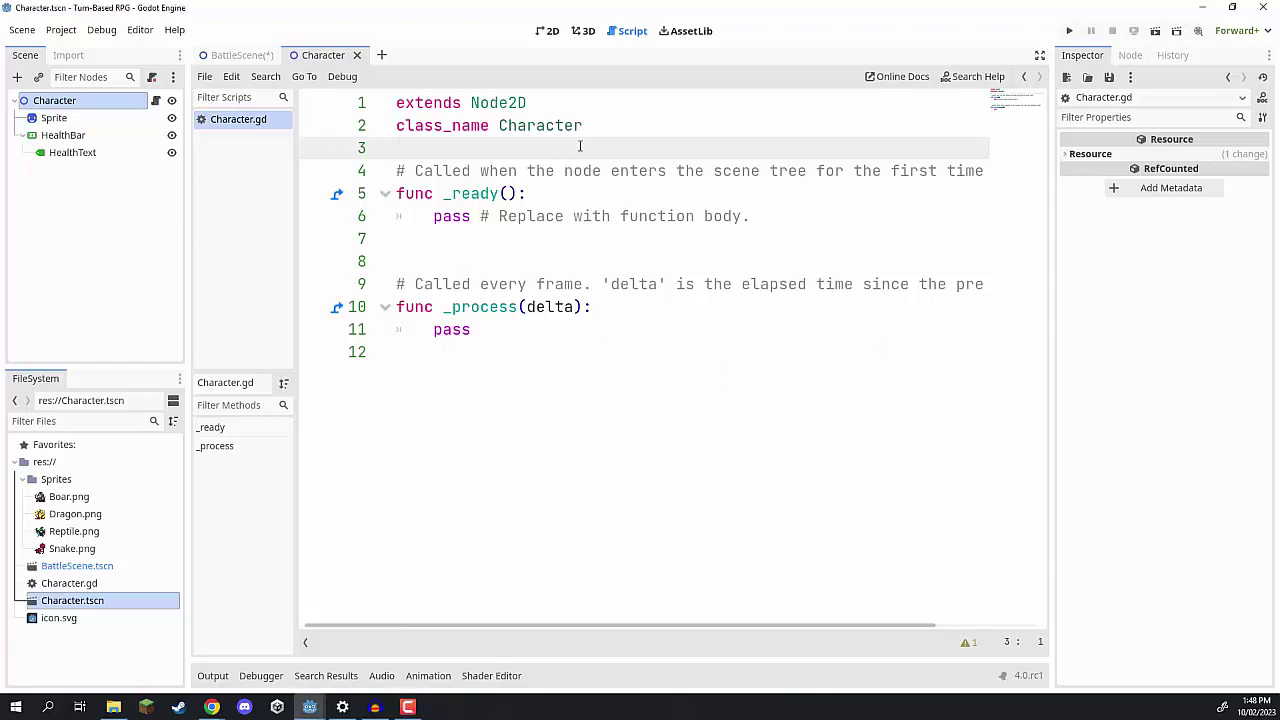
{"action": "key", "text": "Return"}
{"action": "key", "text": "Return"}
{"action": "key", "text": "Up"}
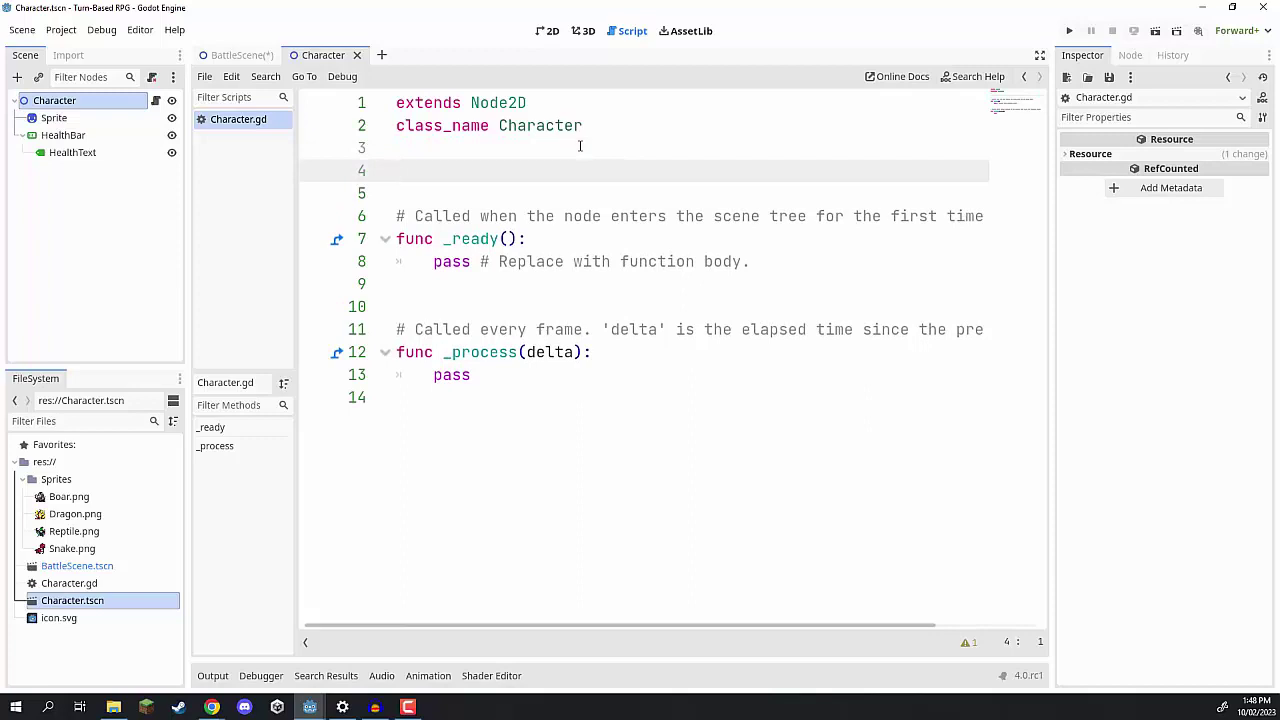
{"action": "type", "text": "var is_player :"}
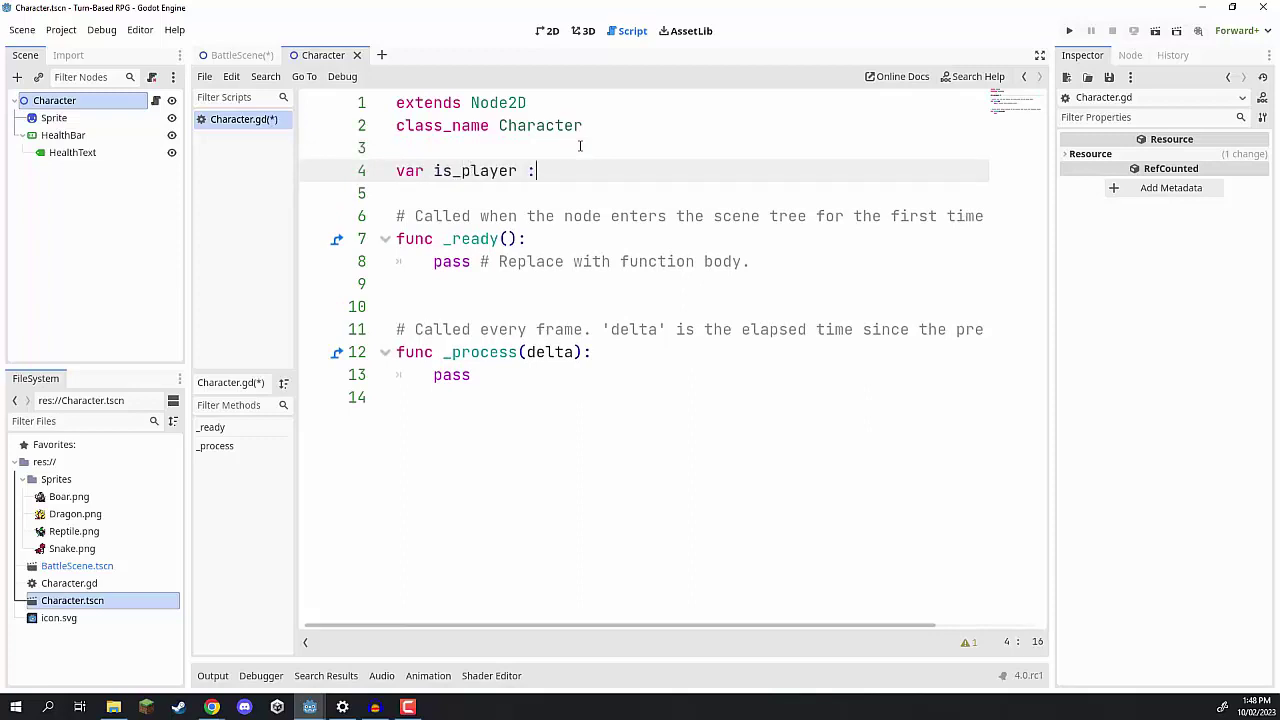
{"action": "type", "text": " bool"}
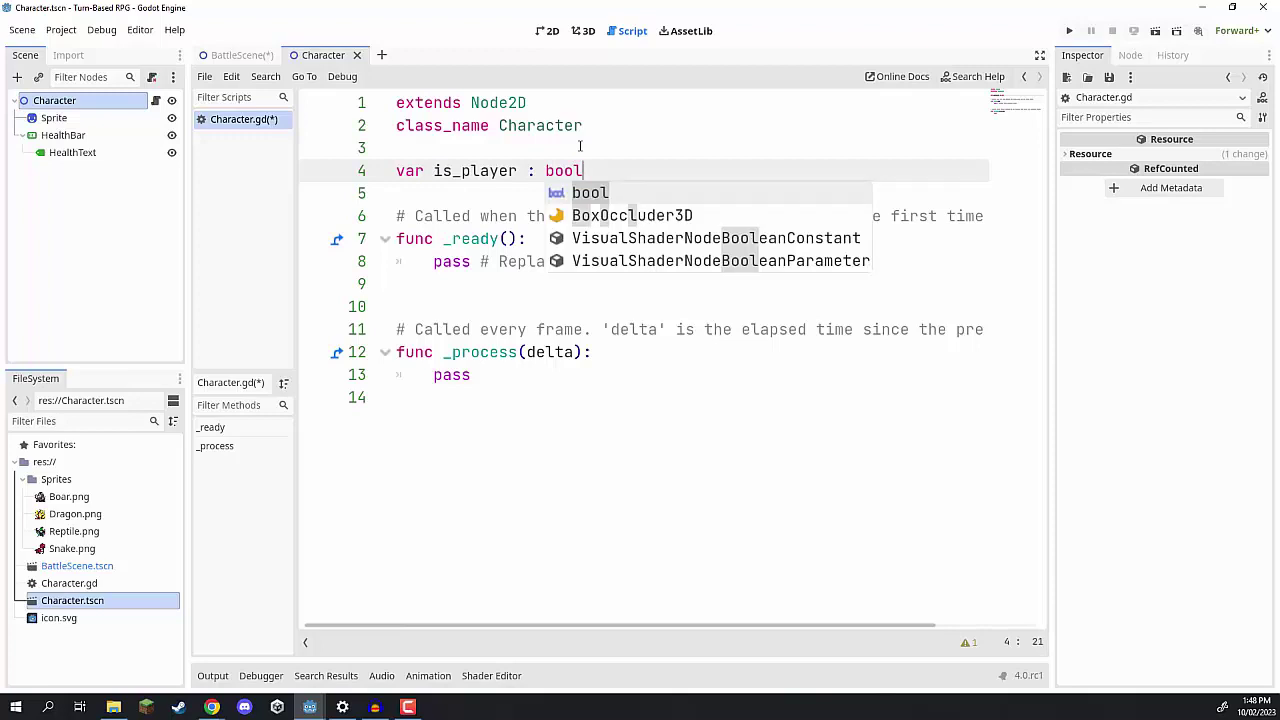
{"action": "key", "text": "alt+Tab"}
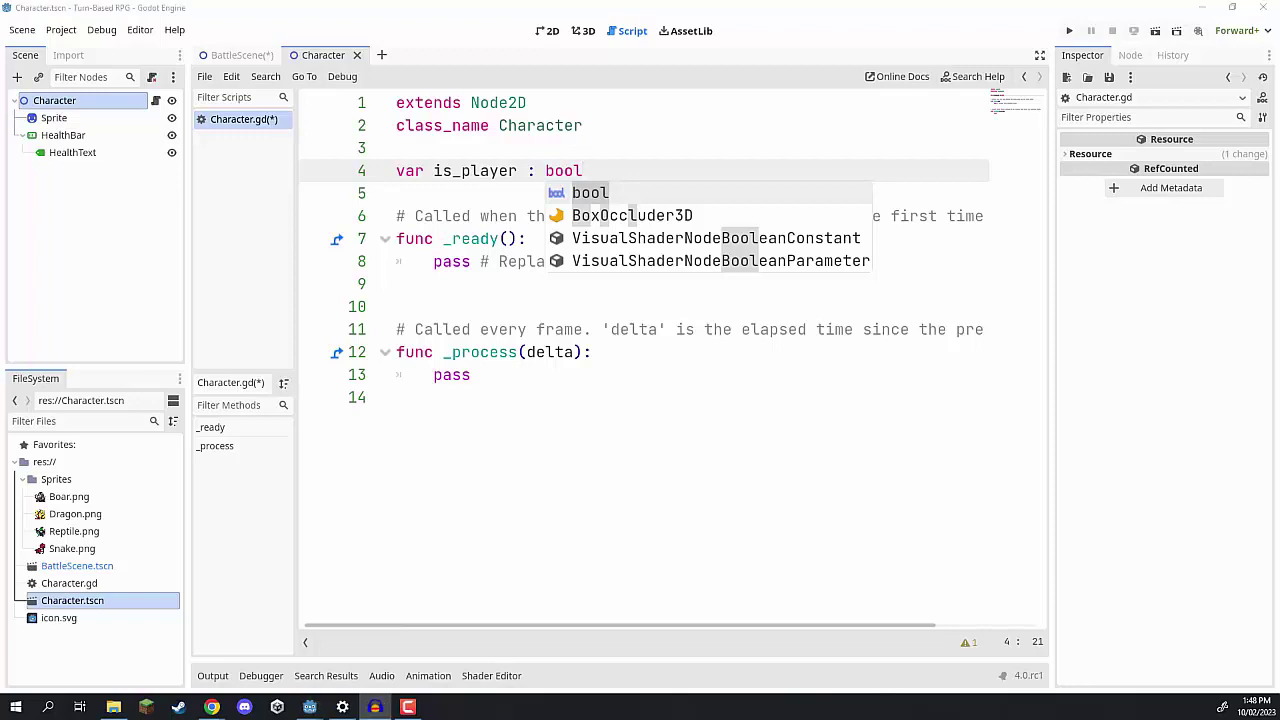
{"action": "key", "text": "alt+Tab"}
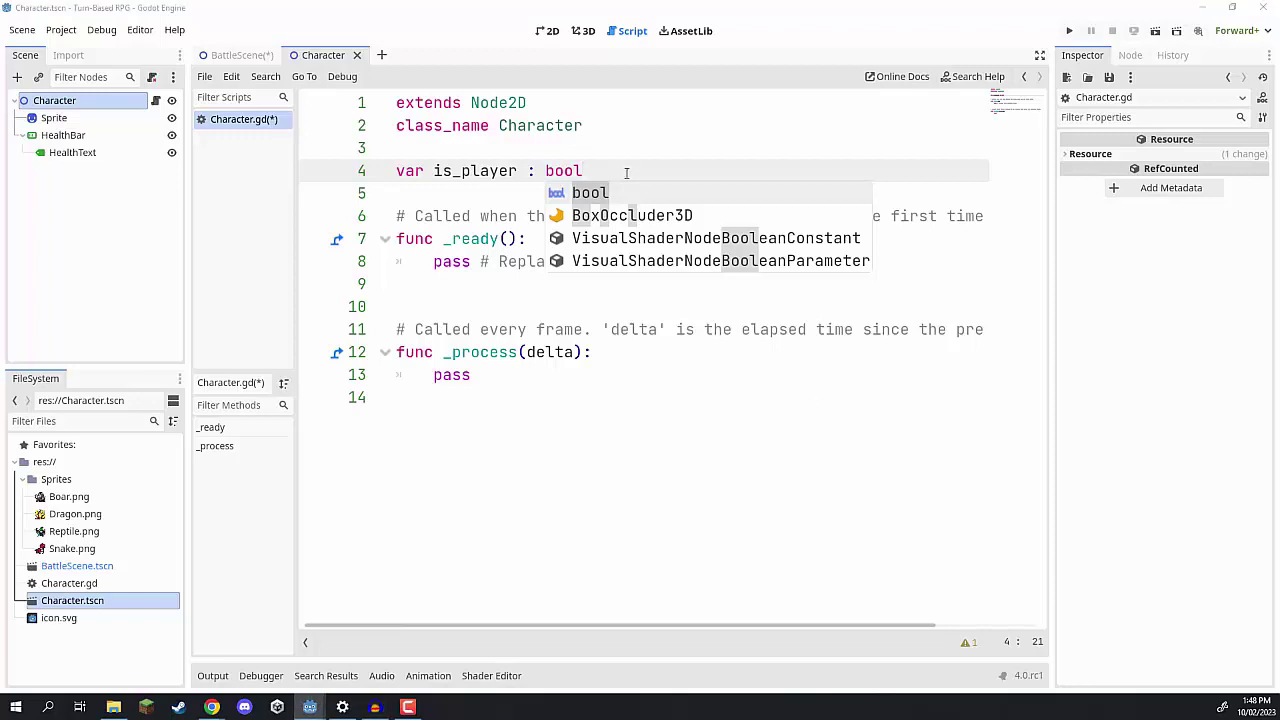
{"action": "key", "text": "Escape"}
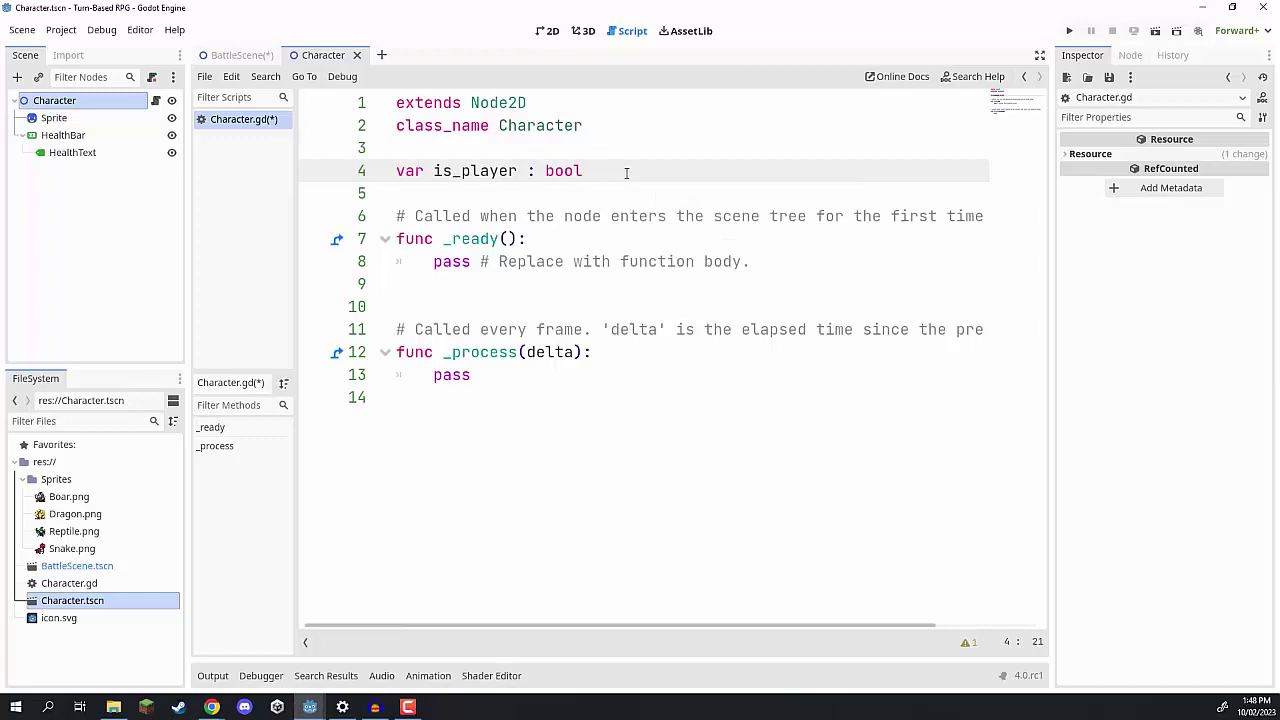
{"action": "key", "text": "Home"}
{"action": "type", "text": "@export"}
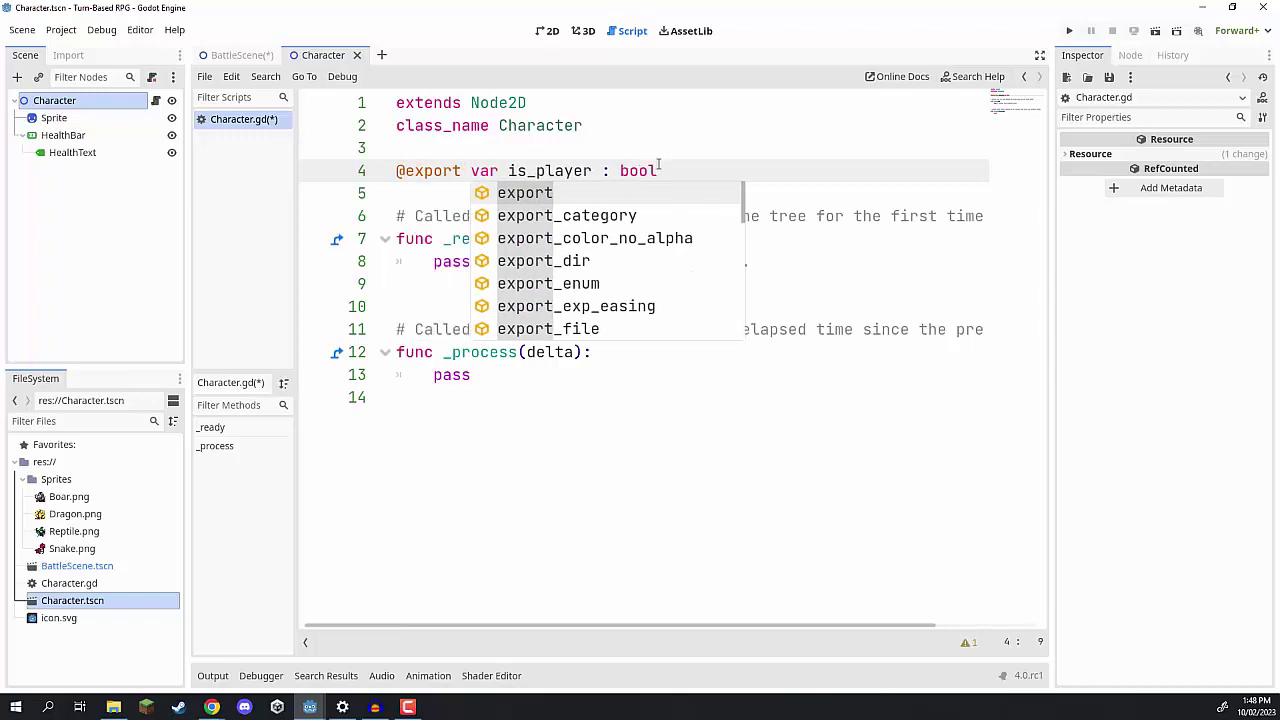
{"action": "left_click", "coordinate": [664, 130]}
{"action": "key", "text": "ctrl+s"}
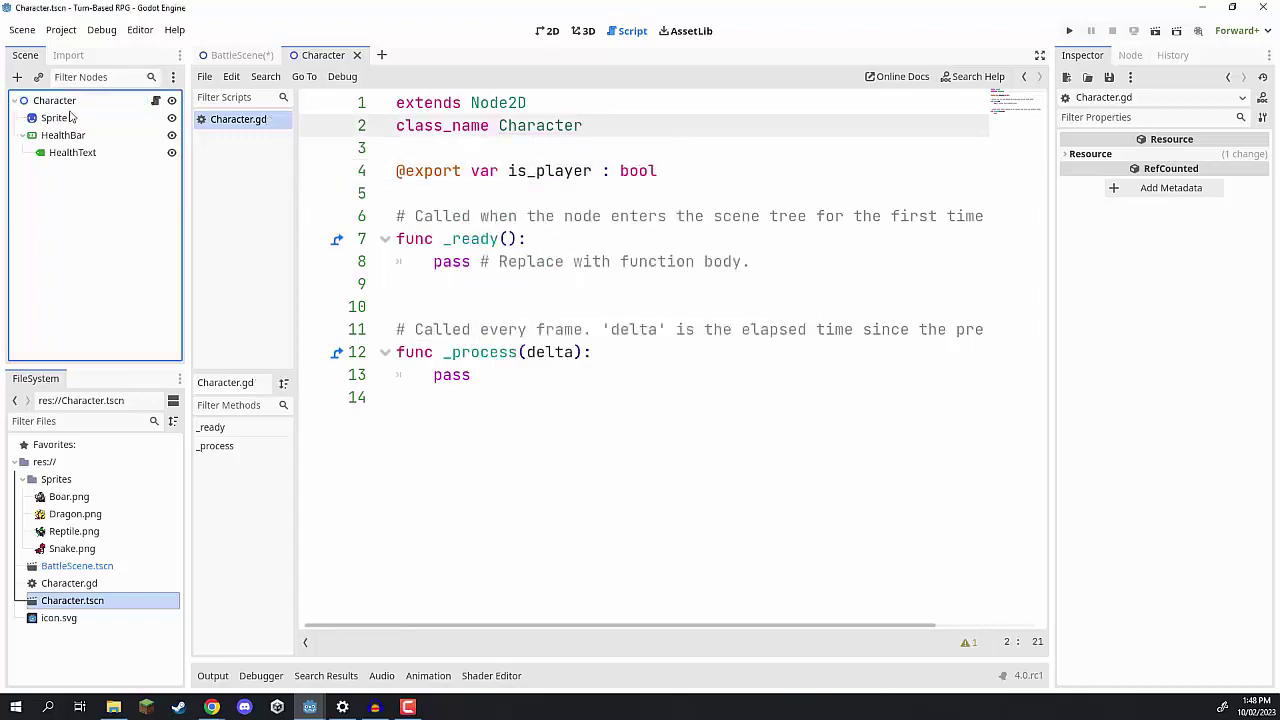
Select Character and toggle the exported Is Player property on and off in the Inspector.
{"action": "left_click", "coordinate": [68, 101]}
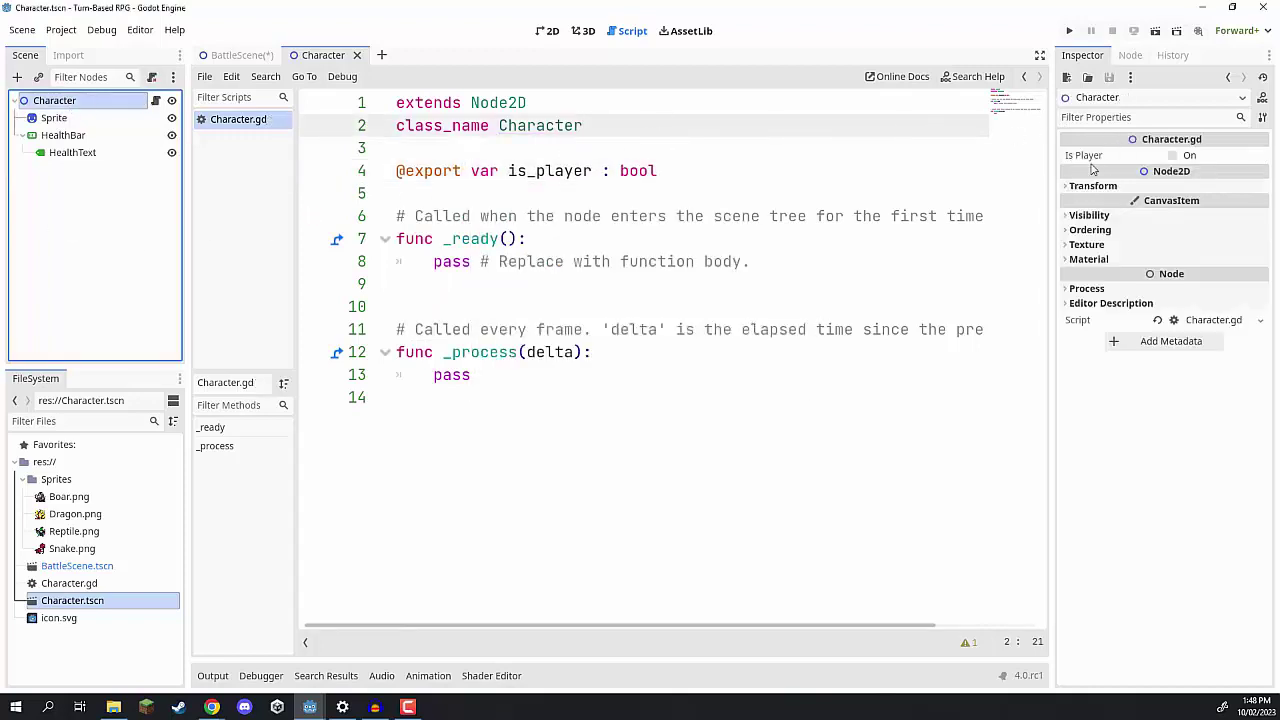
{"action": "left_click", "coordinate": [1172, 156]}
{"action": "left_click", "coordinate": [1174, 157]}
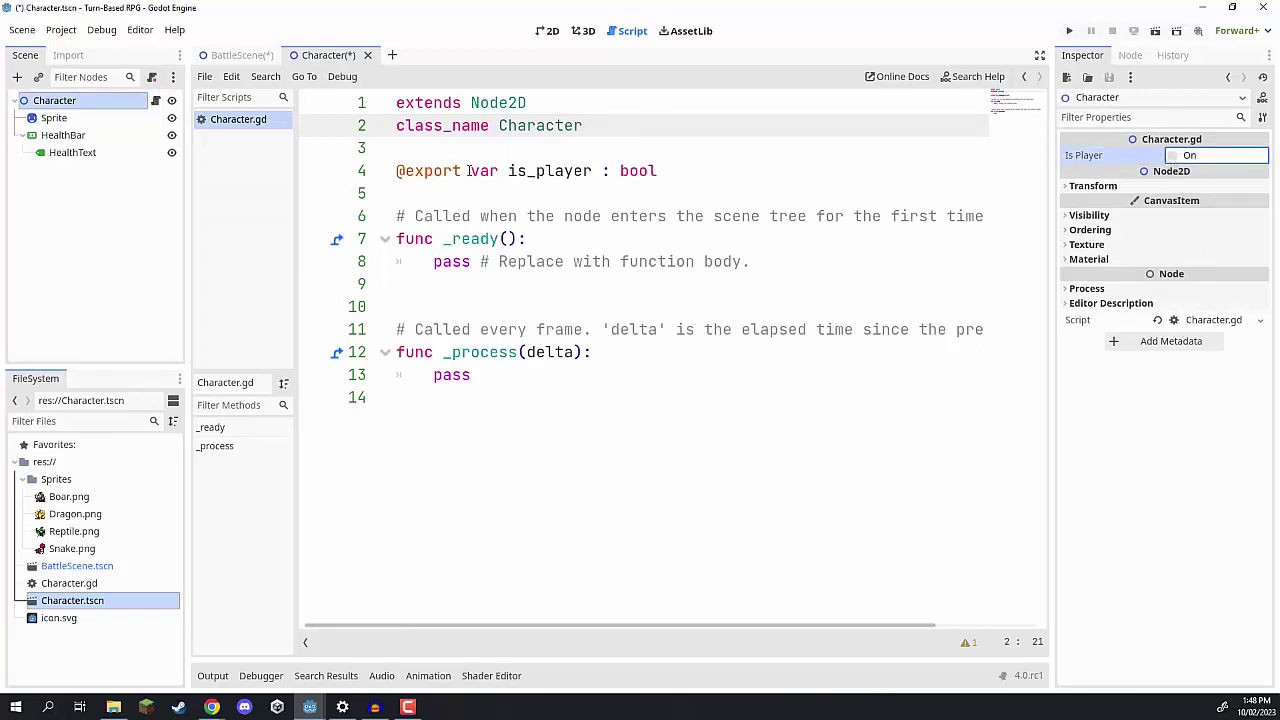
{"action": "left_click_drag", "start_coordinate": [469, 171], "coordinate": [397, 171]}
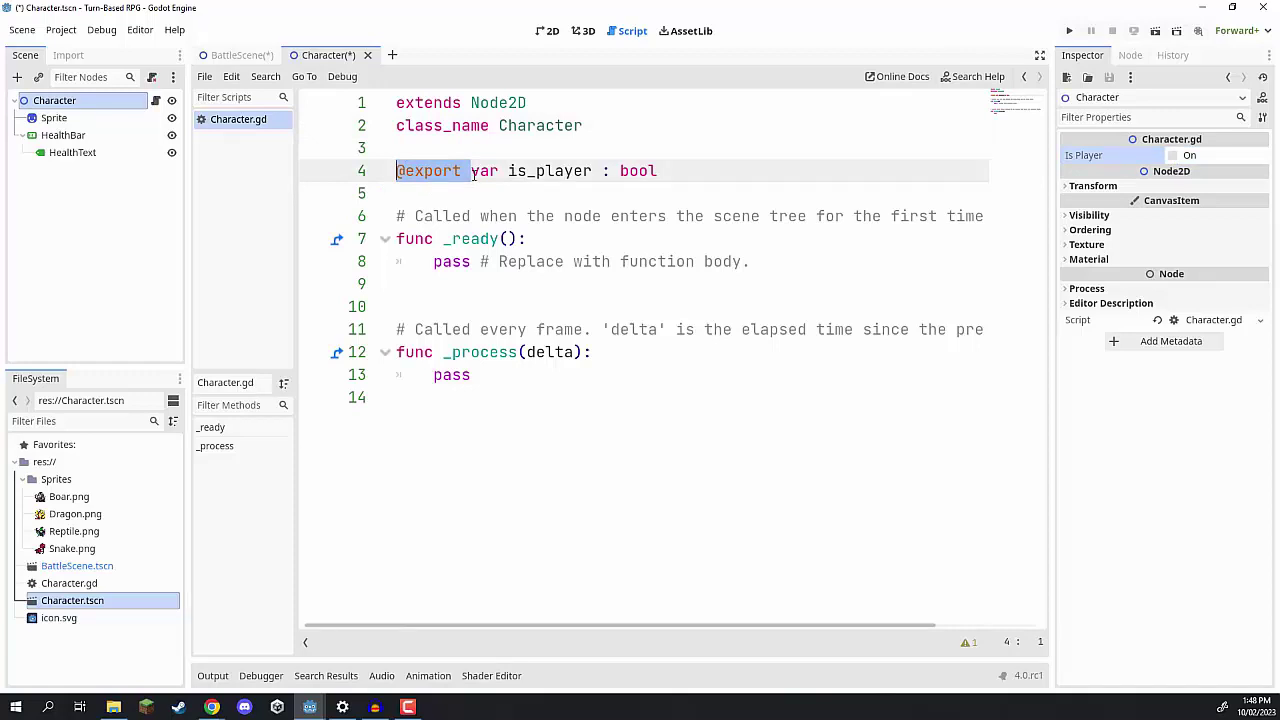
{"action": "left_click", "coordinate": [721, 170]}
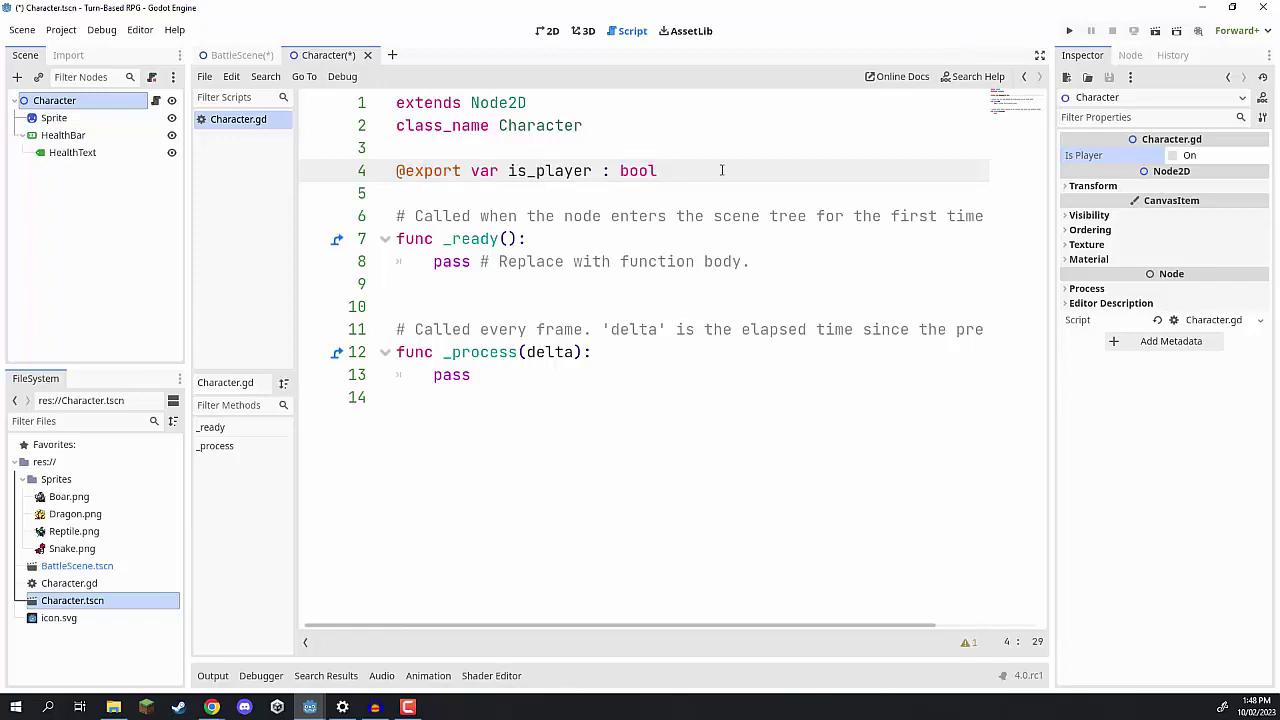
{"action": "key", "text": "Return"}
{"action": "type", "text": "@export "}
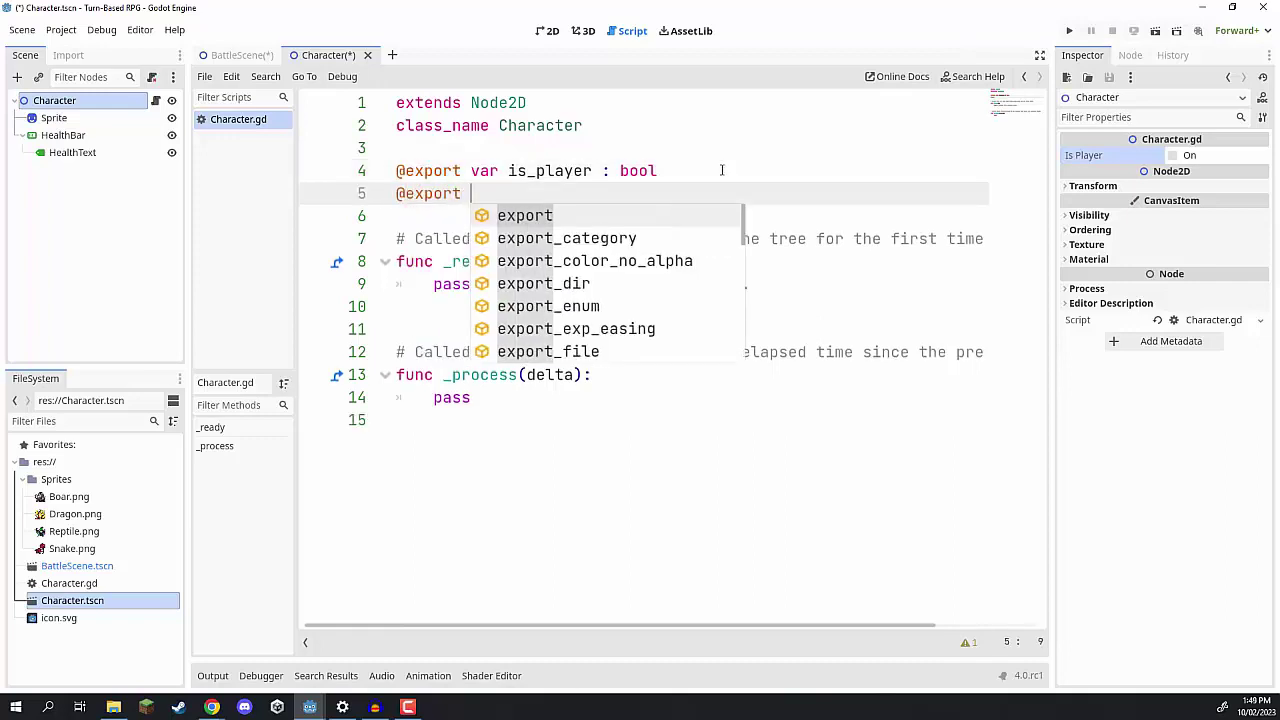
{"action": "type", "text": "var cur_hp"}
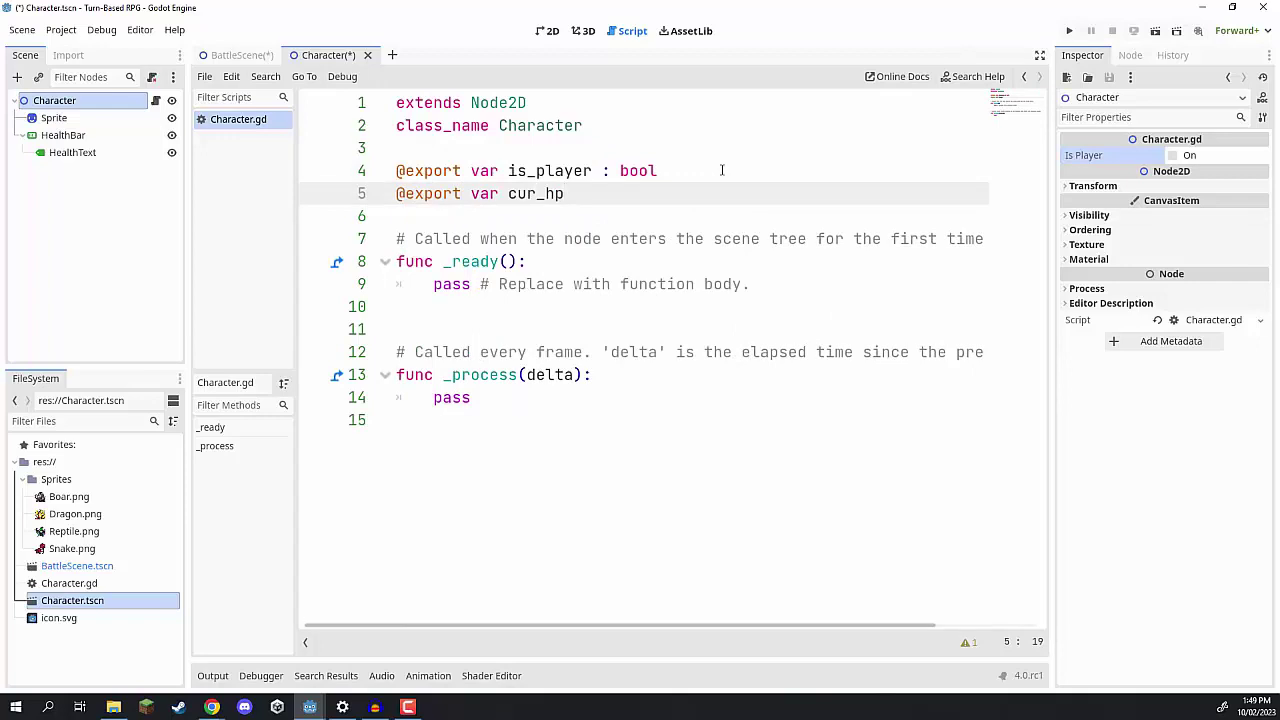
{"action": "type", "text": " : int = 25"}
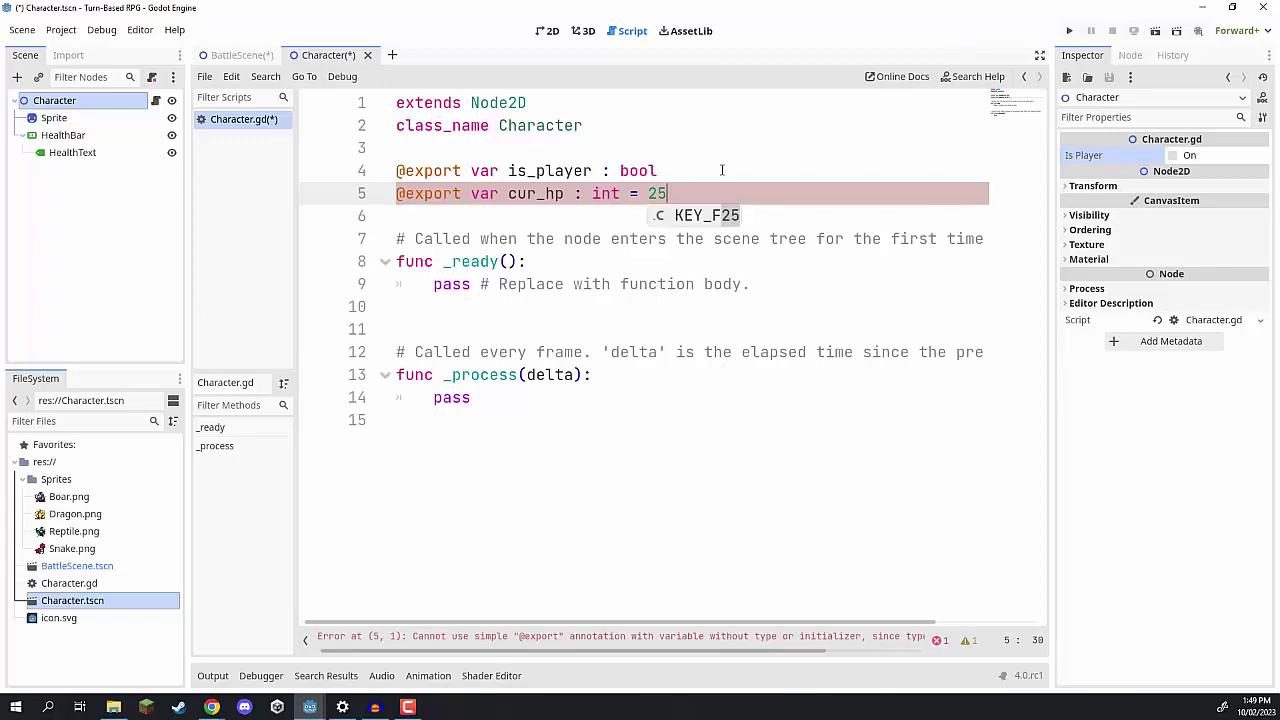
{"action": "key", "text": "ctrl+shift+d"}
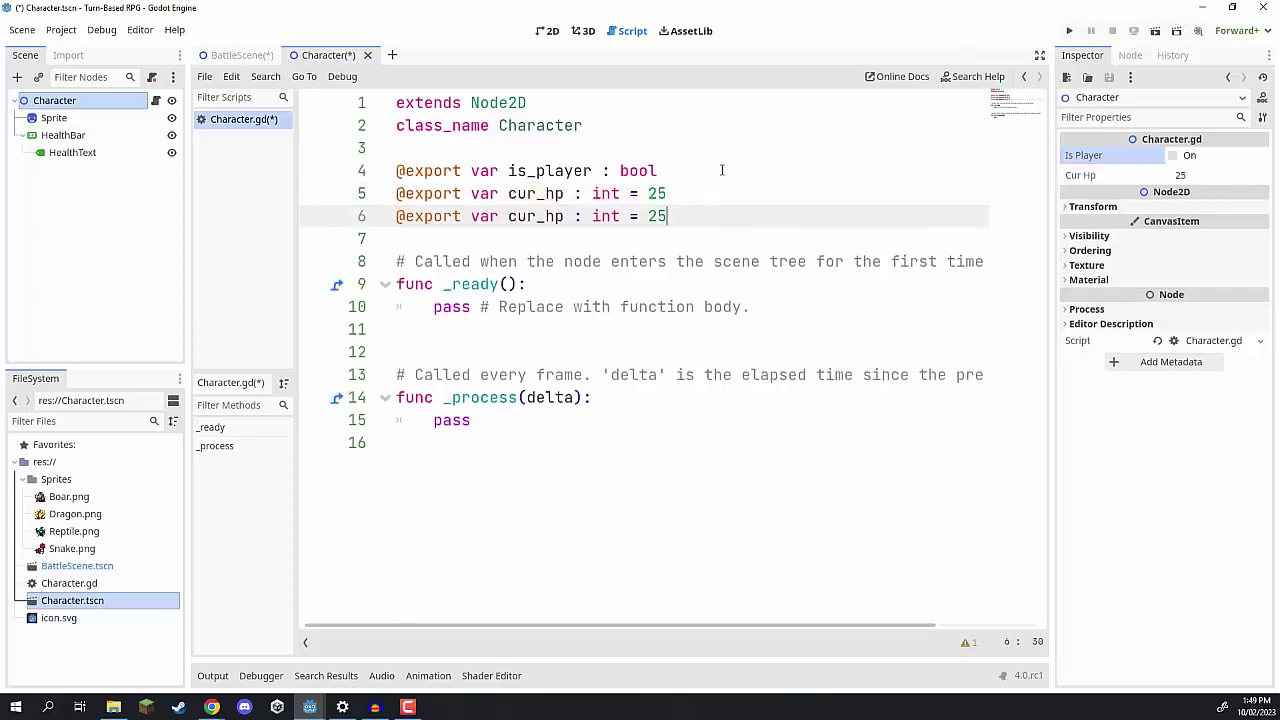
{"action": "left_click", "coordinate": [527, 216]}
{"action": "key", "text": "BackSpace"}
{"action": "key", "text": "BackSpace"}
{"action": "key", "text": "BackSpace"}
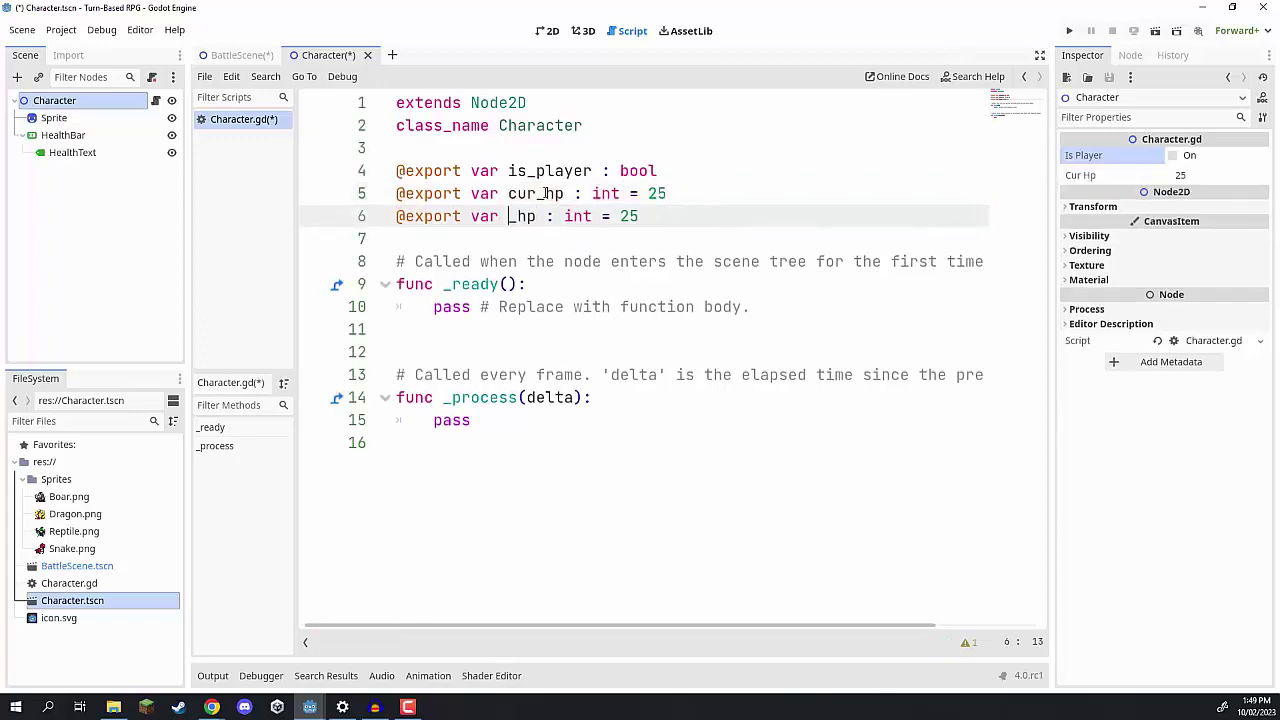
{"action": "type", "text": "mzx"}
{"action": "key", "text": "ctrl+s"}
{"action": "key", "text": "BackSpace"}
{"action": "key", "text": "BackSpace"}
{"action": "type", "text": "ax"}
{"action": "key", "text": "ctrl+s"}
{"action": "key", "text": "End"}
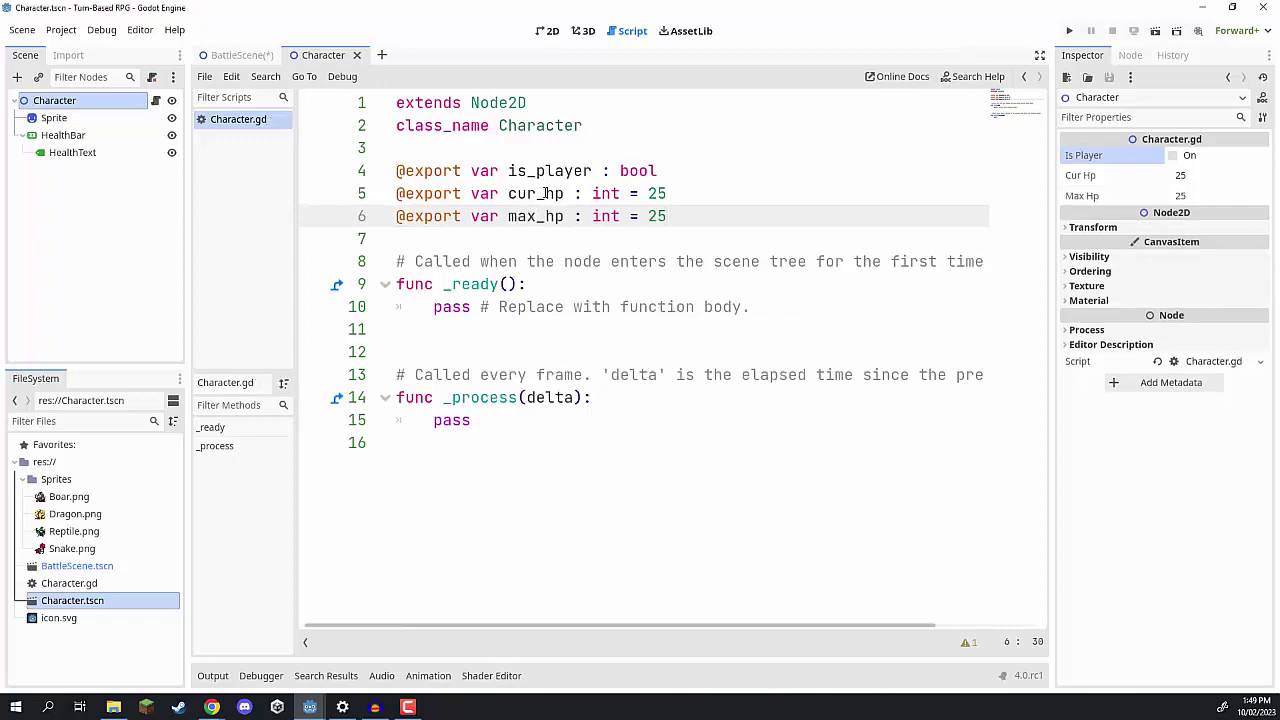